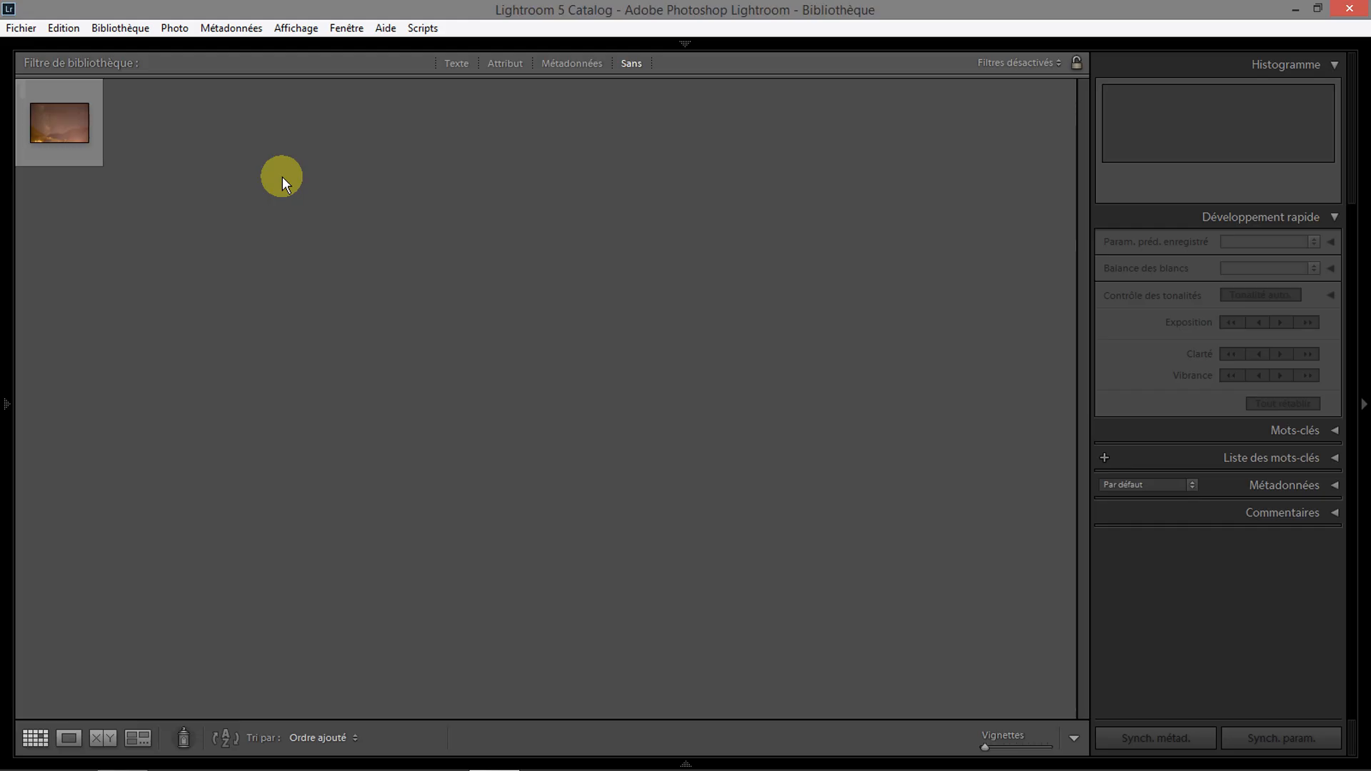
Open the night-sky photo in the Develop module and show its adjustment settings
{"action": "left_click", "coordinate": [46, 112]}
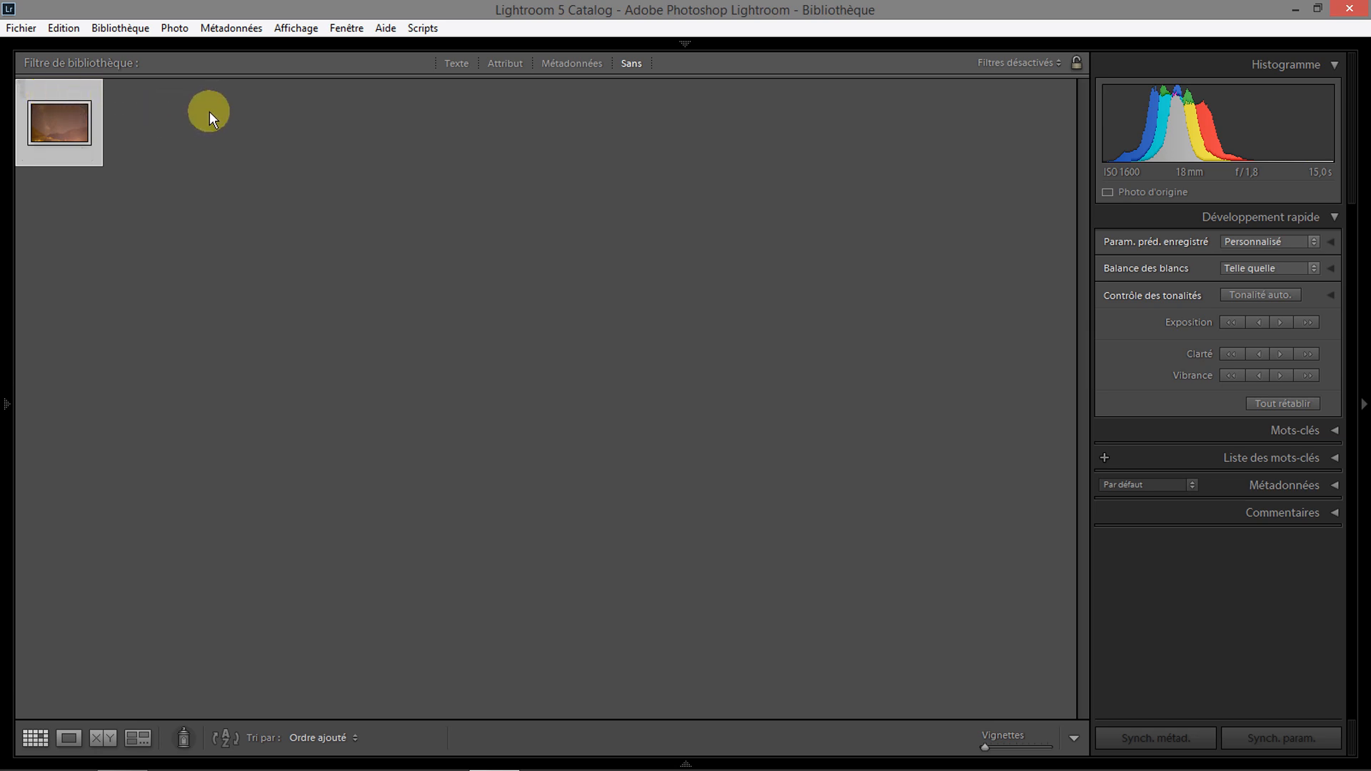
{"action": "mouse_move", "coordinate": [1069, 41]}
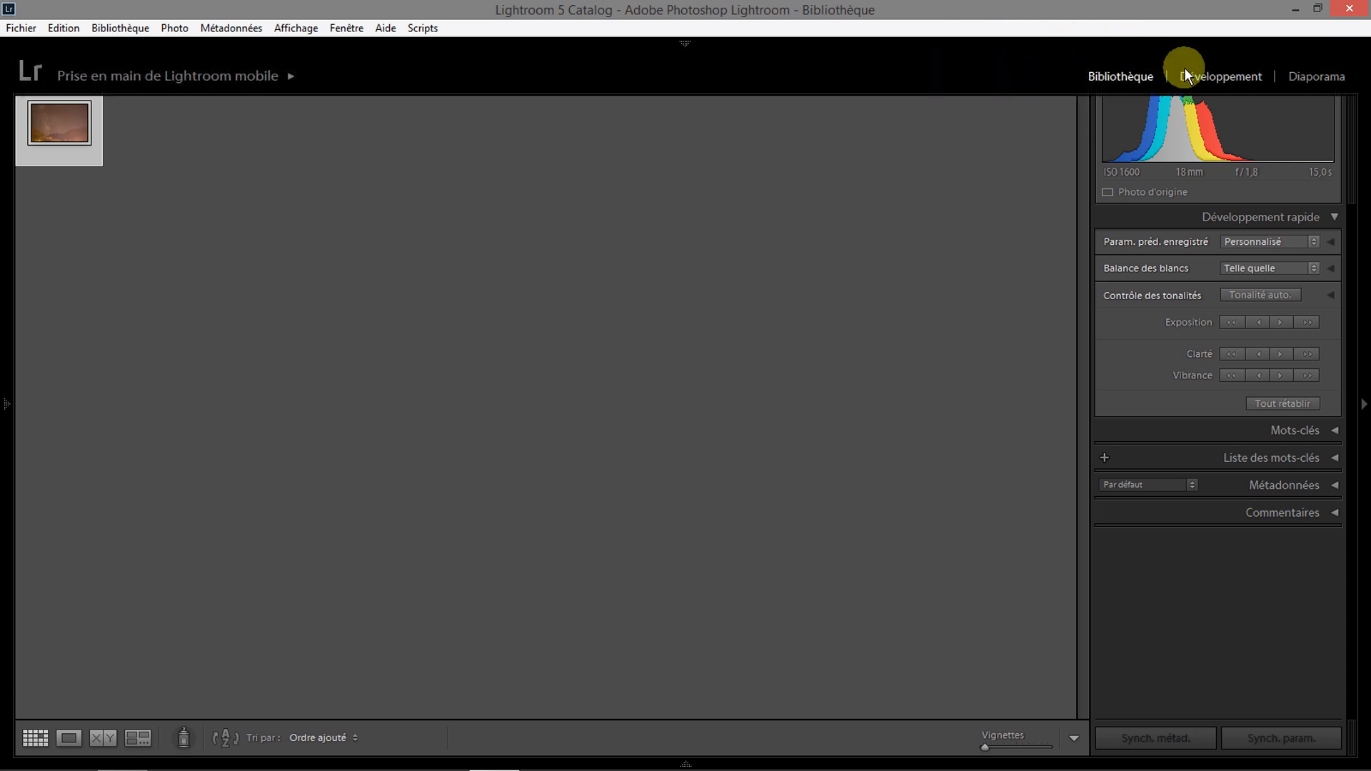
{"action": "left_click", "coordinate": [1192, 73]}
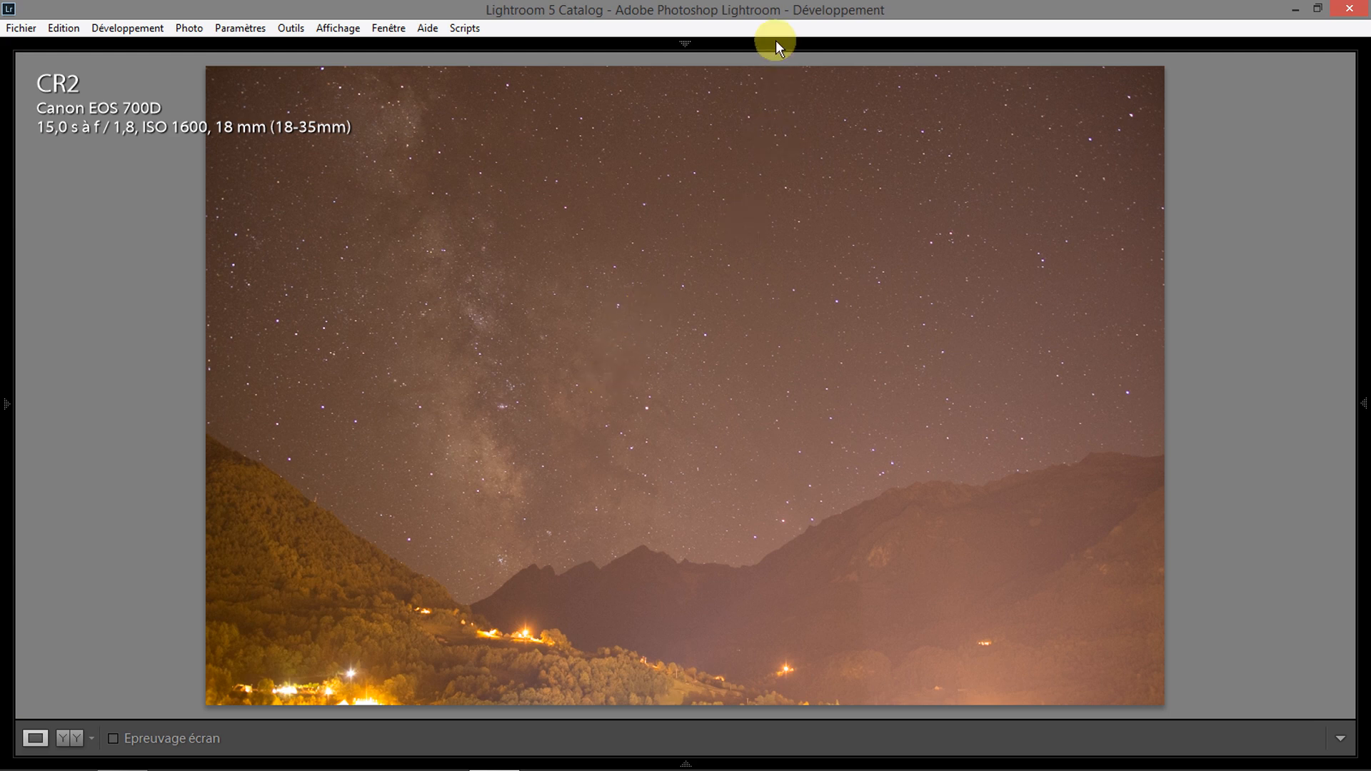
{"action": "mouse_move", "coordinate": [7, 286]}
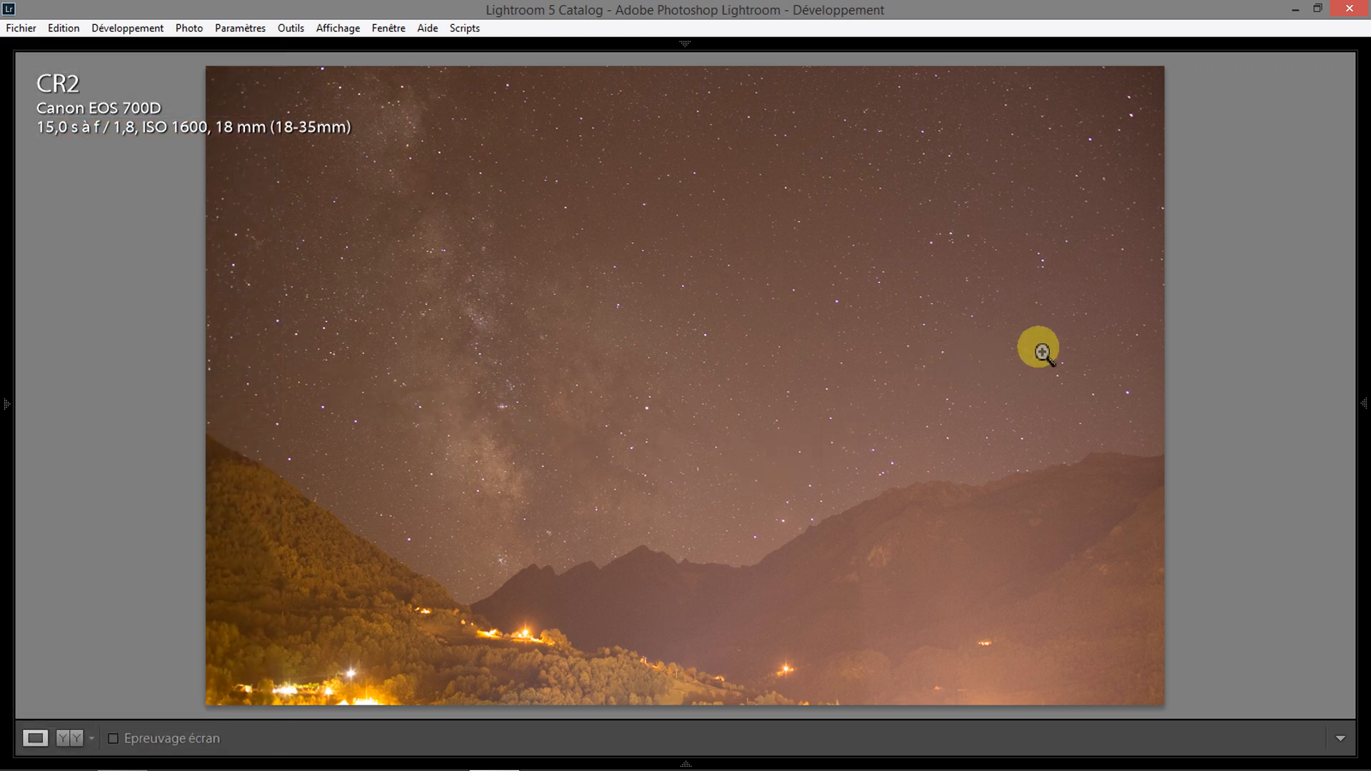
{"action": "left_click", "coordinate": [1363, 402]}
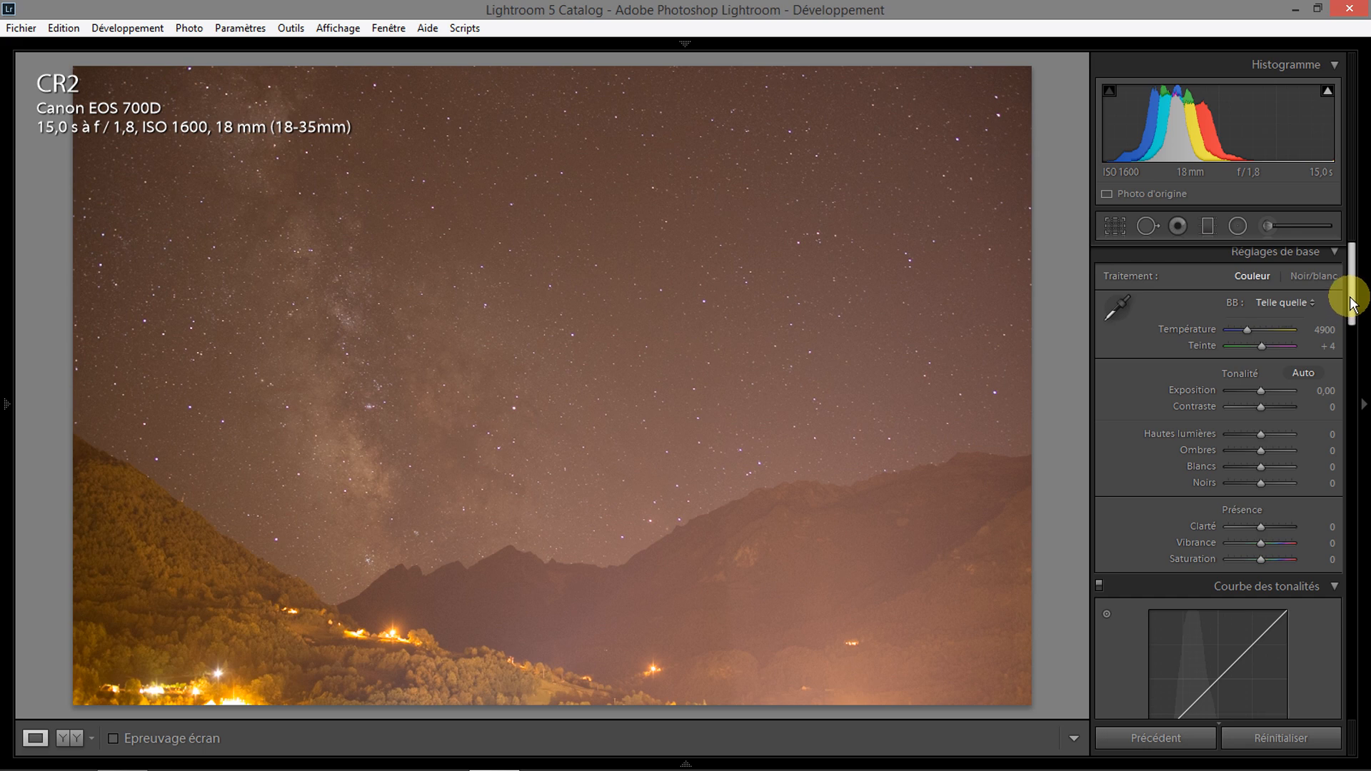
Apply the Sigma lens profile correction for the SIGMA 18-35mm F1.8 DC HSM A013 and set its vignetting amount to 85
{"action": "left_click_drag", "start_coordinate": [1351, 301], "coordinate": [1348, 250]}
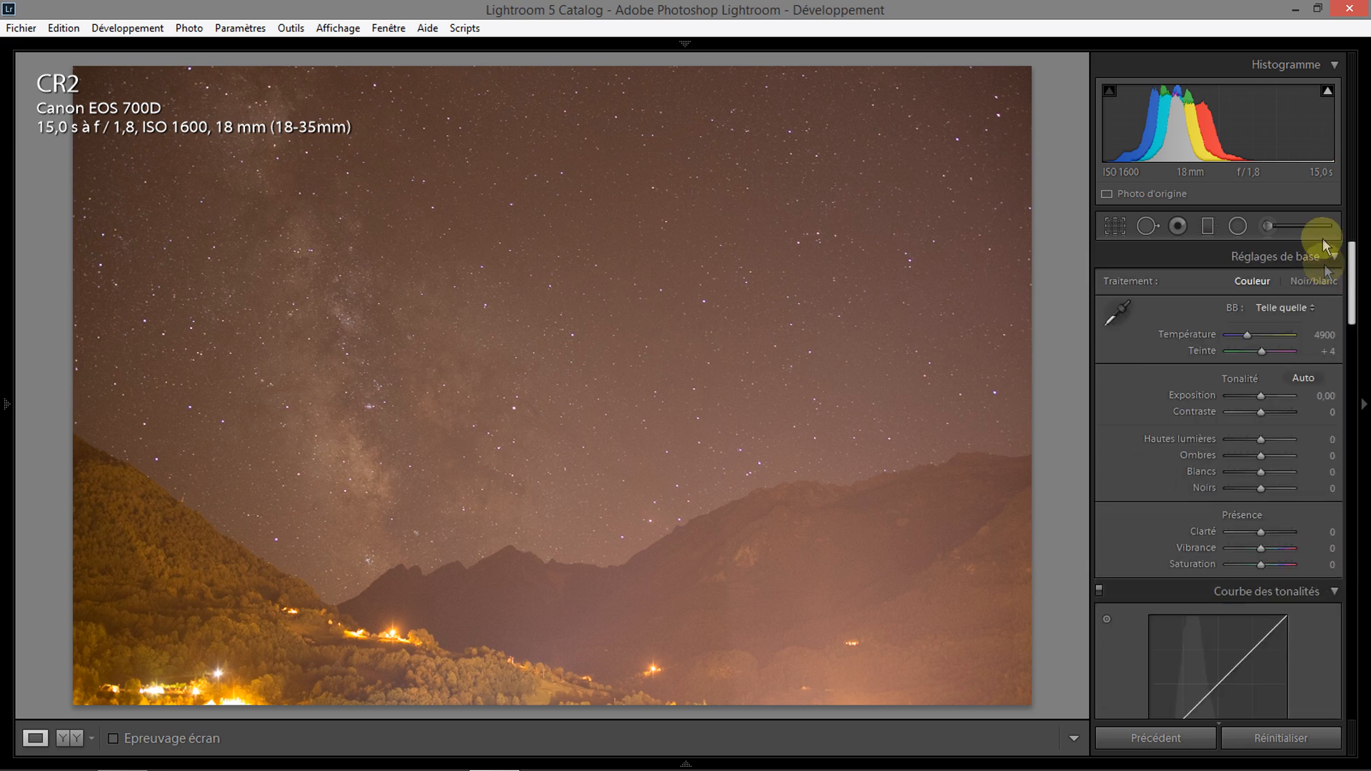
{"action": "left_click_drag", "start_coordinate": [1351, 307], "coordinate": [1331, 611]}
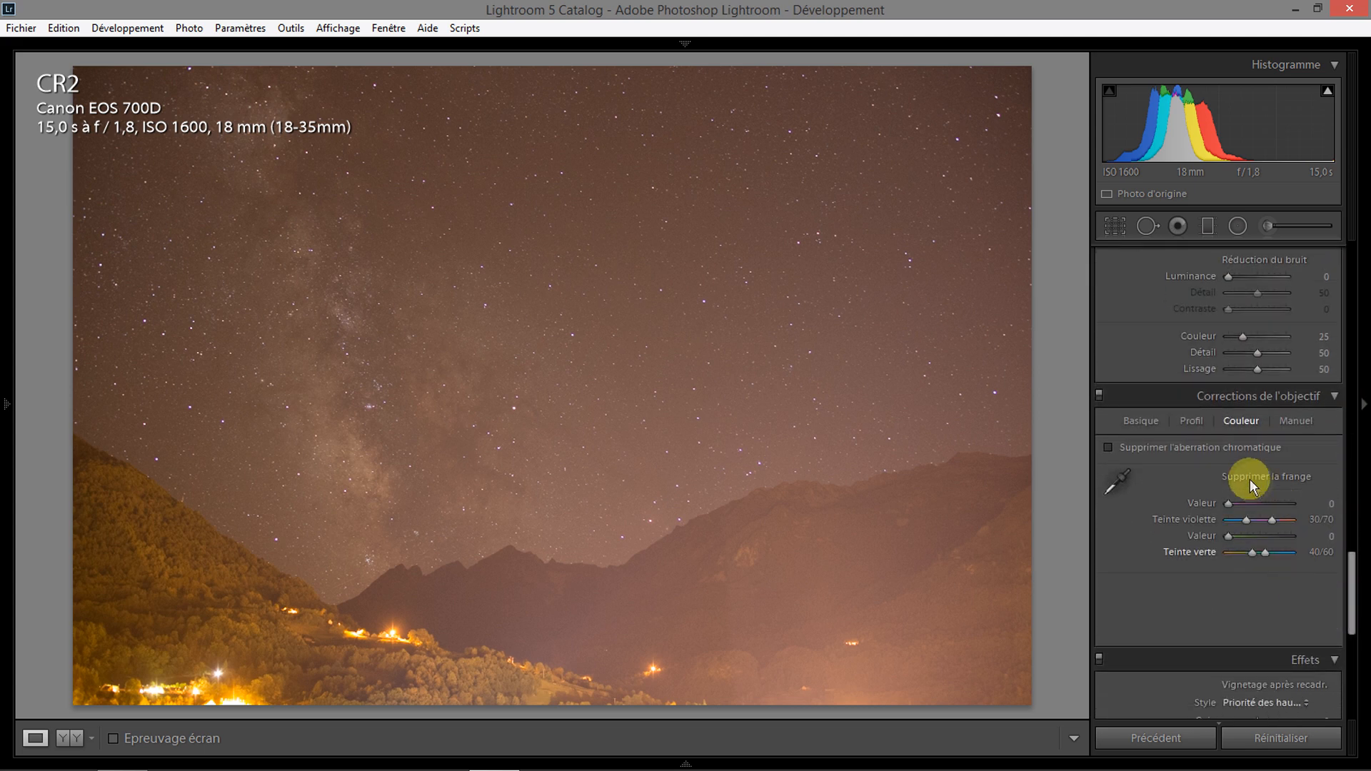
{"action": "left_click", "coordinate": [1190, 424]}
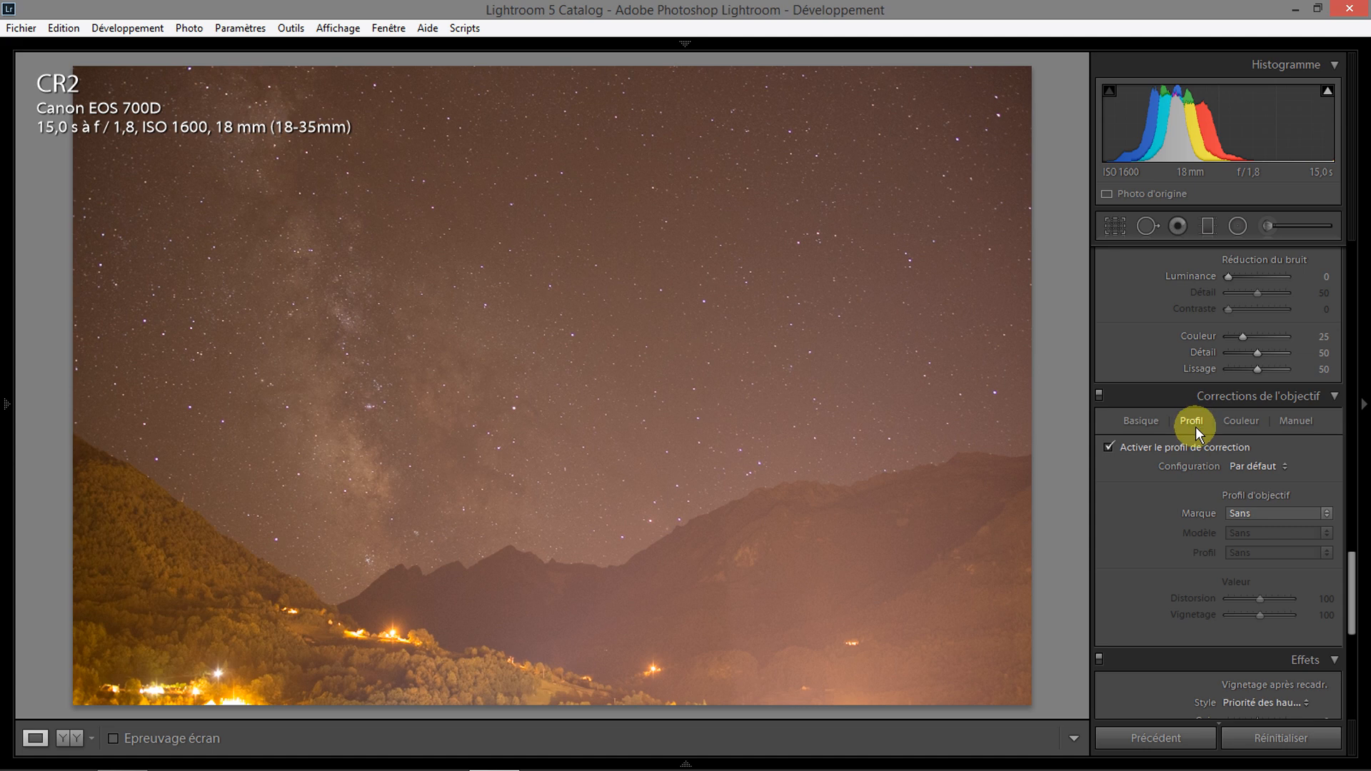
{"action": "left_click", "coordinate": [1253, 510]}
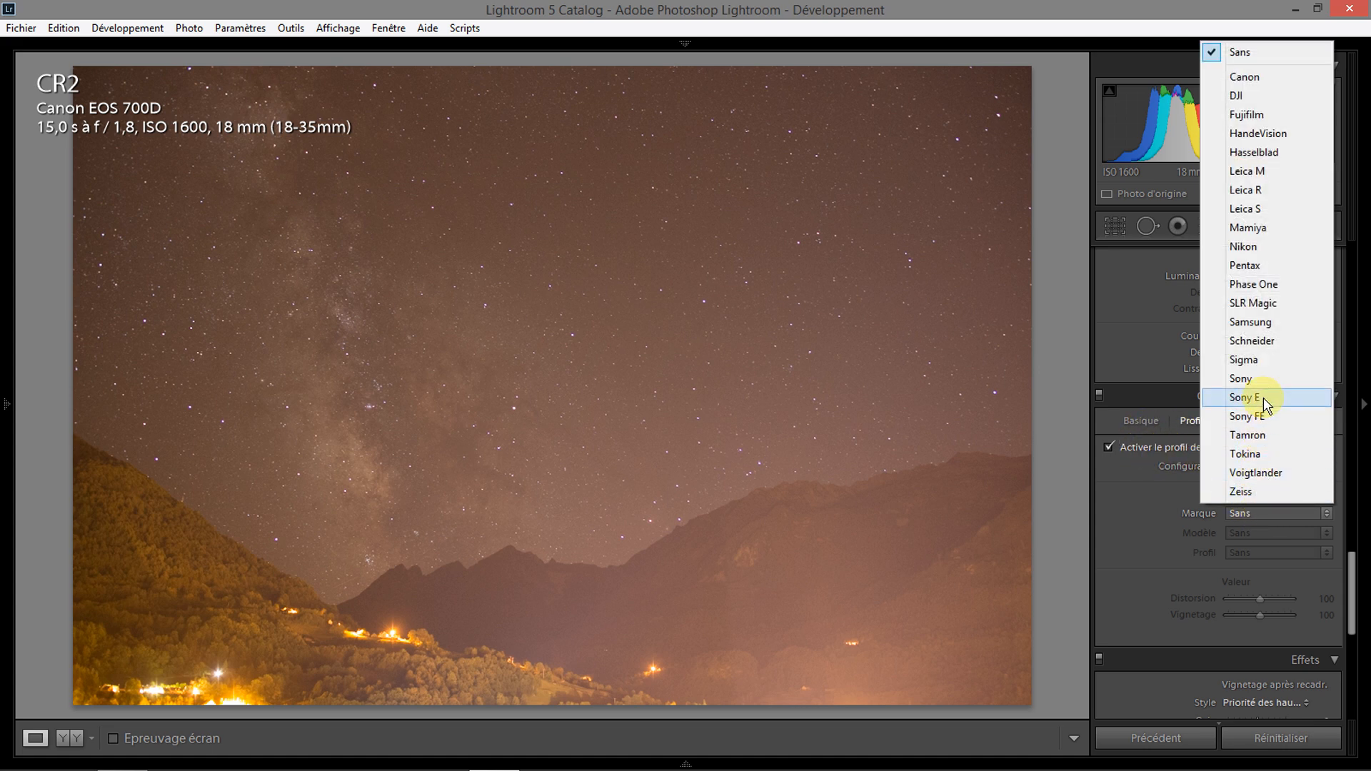
{"action": "left_click", "coordinate": [1265, 369]}
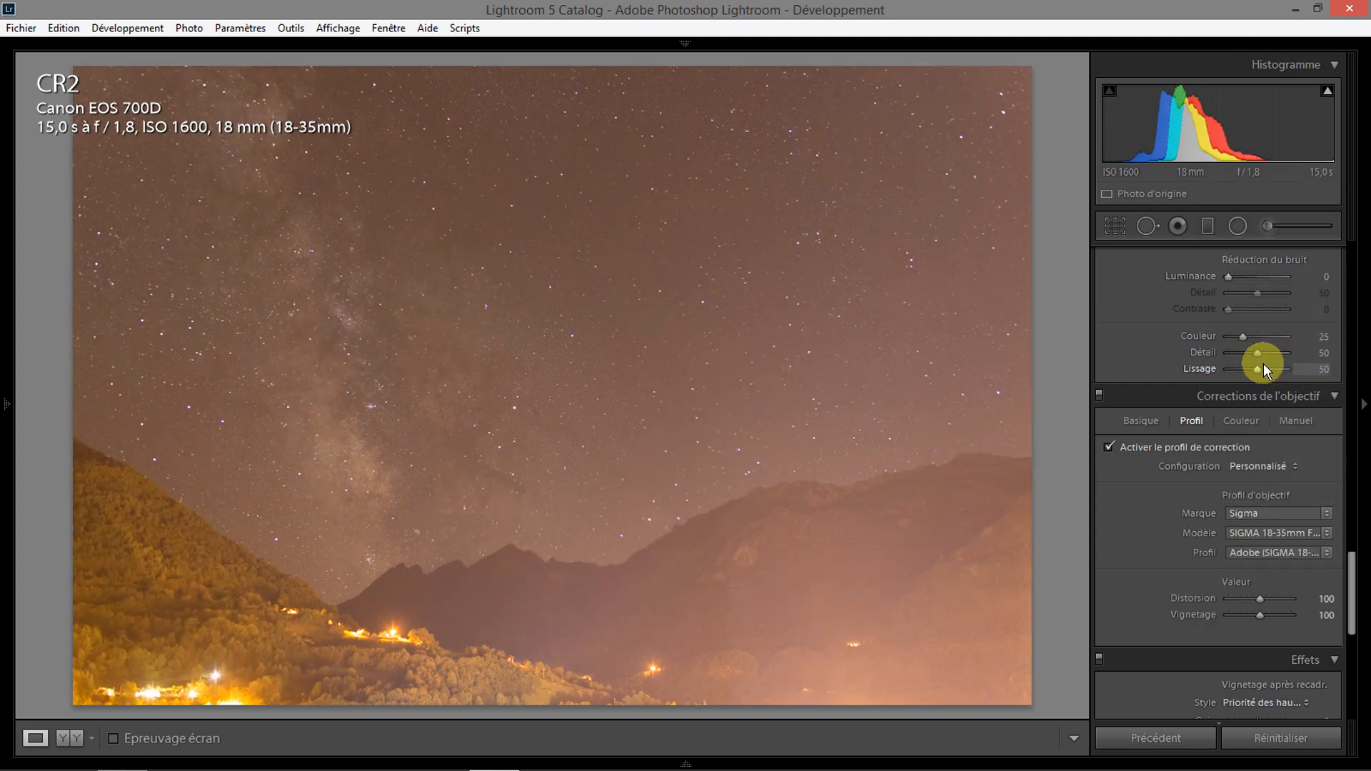
{"action": "left_click", "coordinate": [1261, 533]}
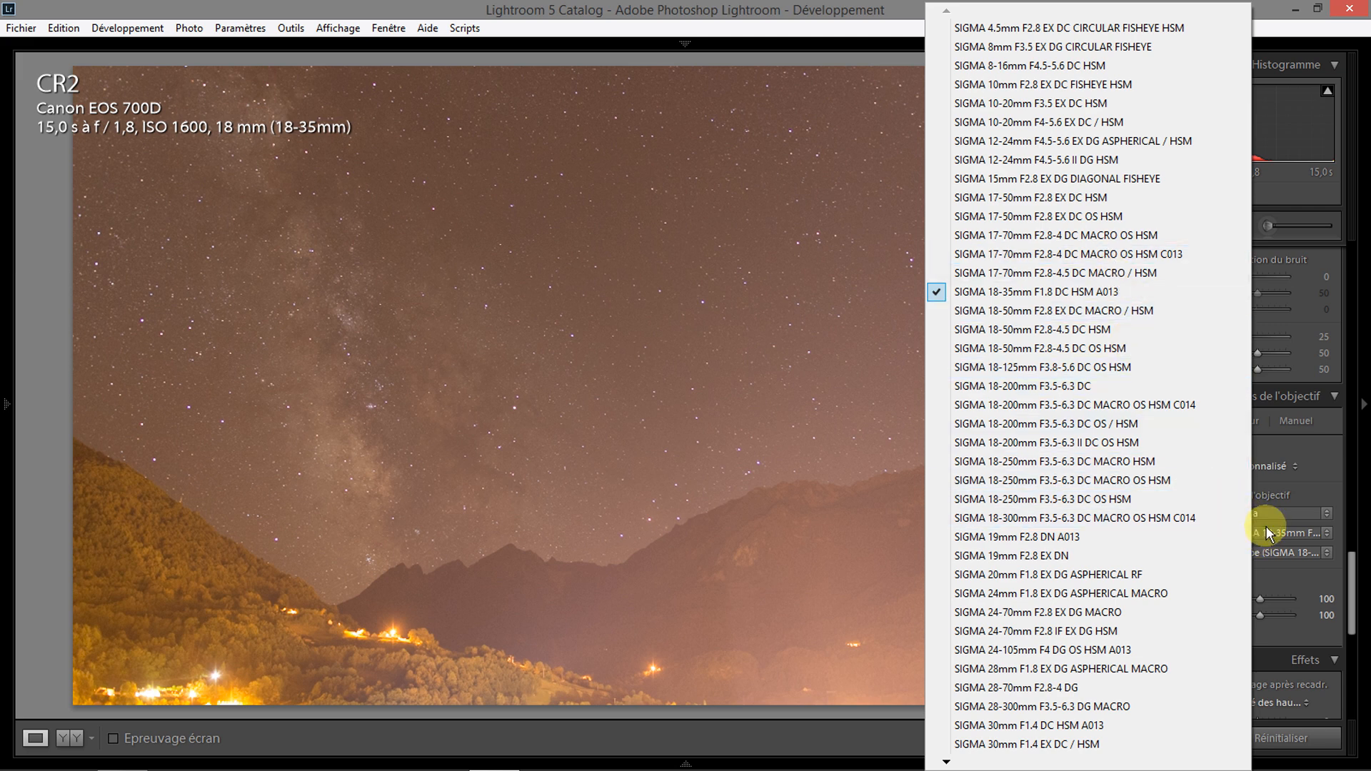
{"action": "left_click", "coordinate": [1268, 528]}
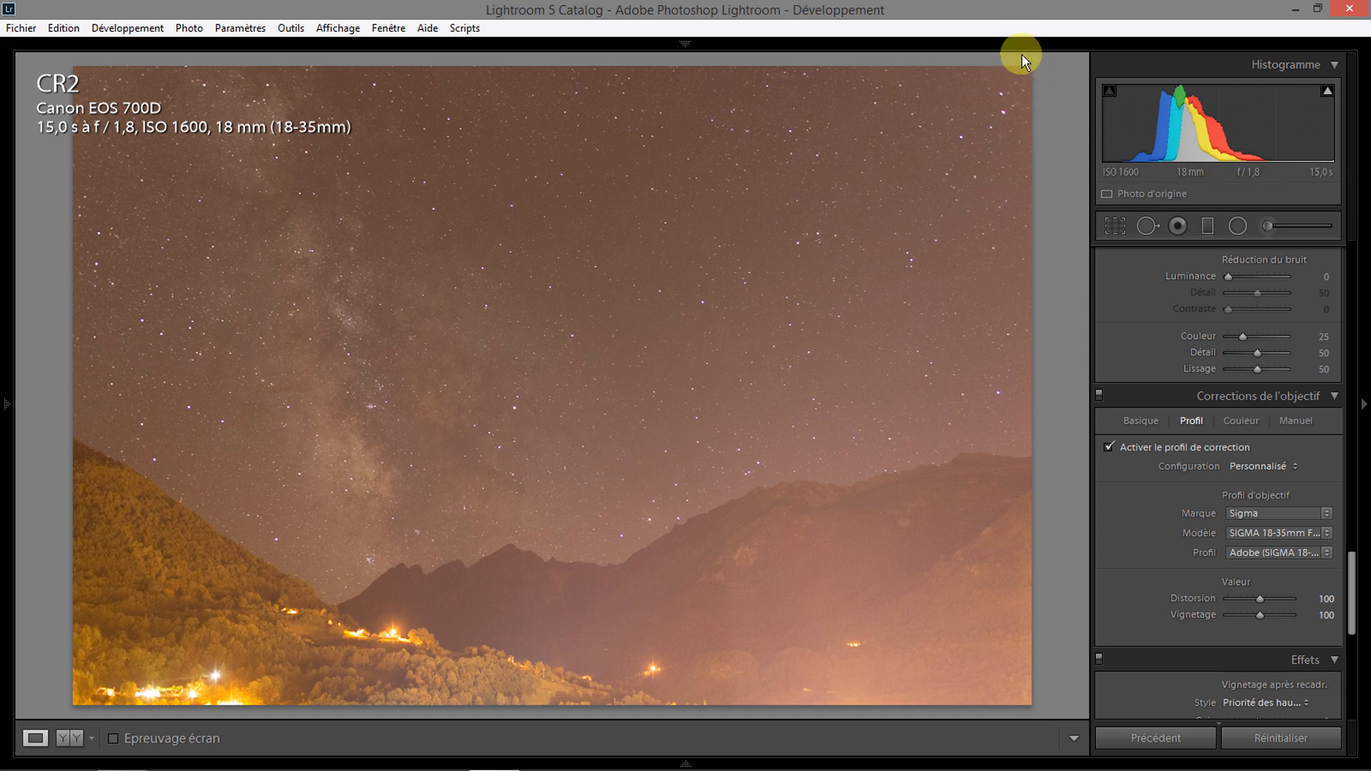
{"action": "left_click_drag", "start_coordinate": [1321, 614], "coordinate": [1303, 614]}
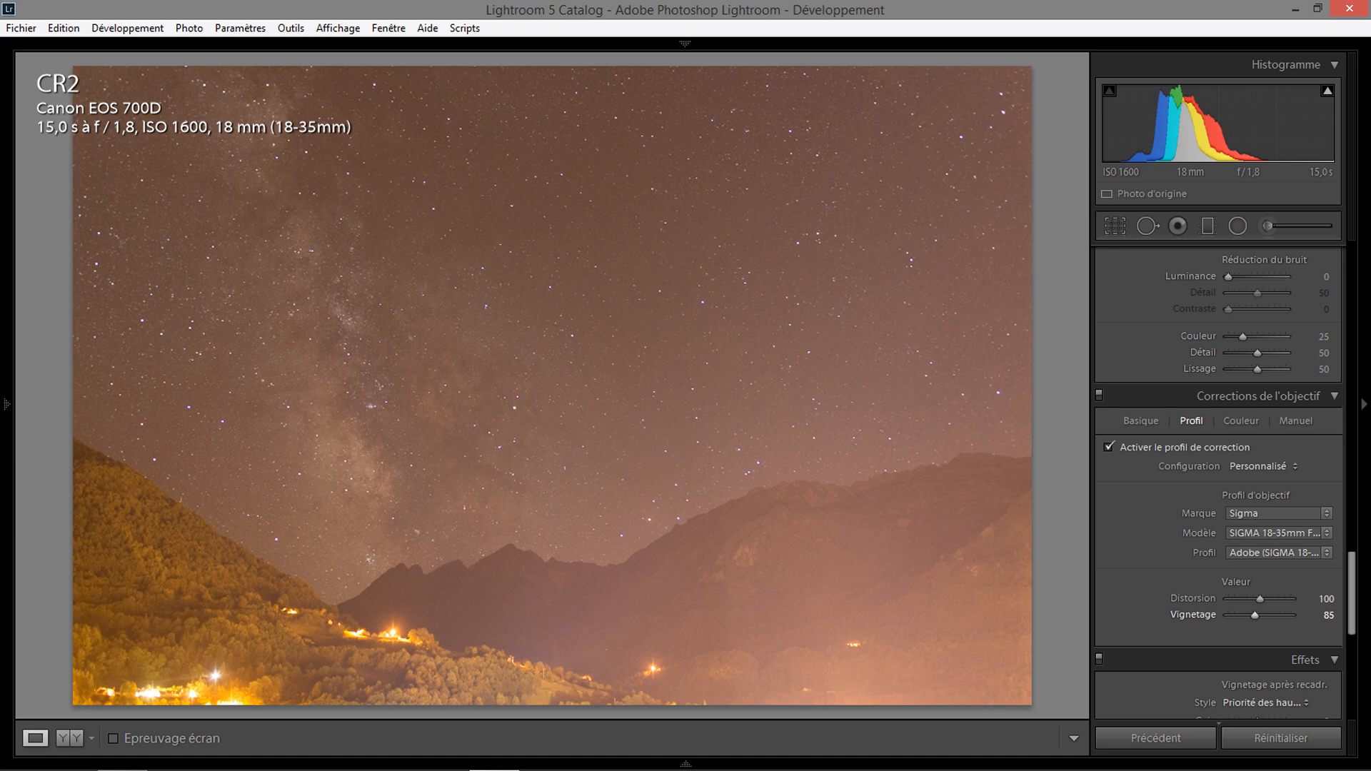
Inspect the star fringes near the photo's upper right corner at close range and enable chromatic aberration removal
{"action": "left_click", "coordinate": [1230, 424]}
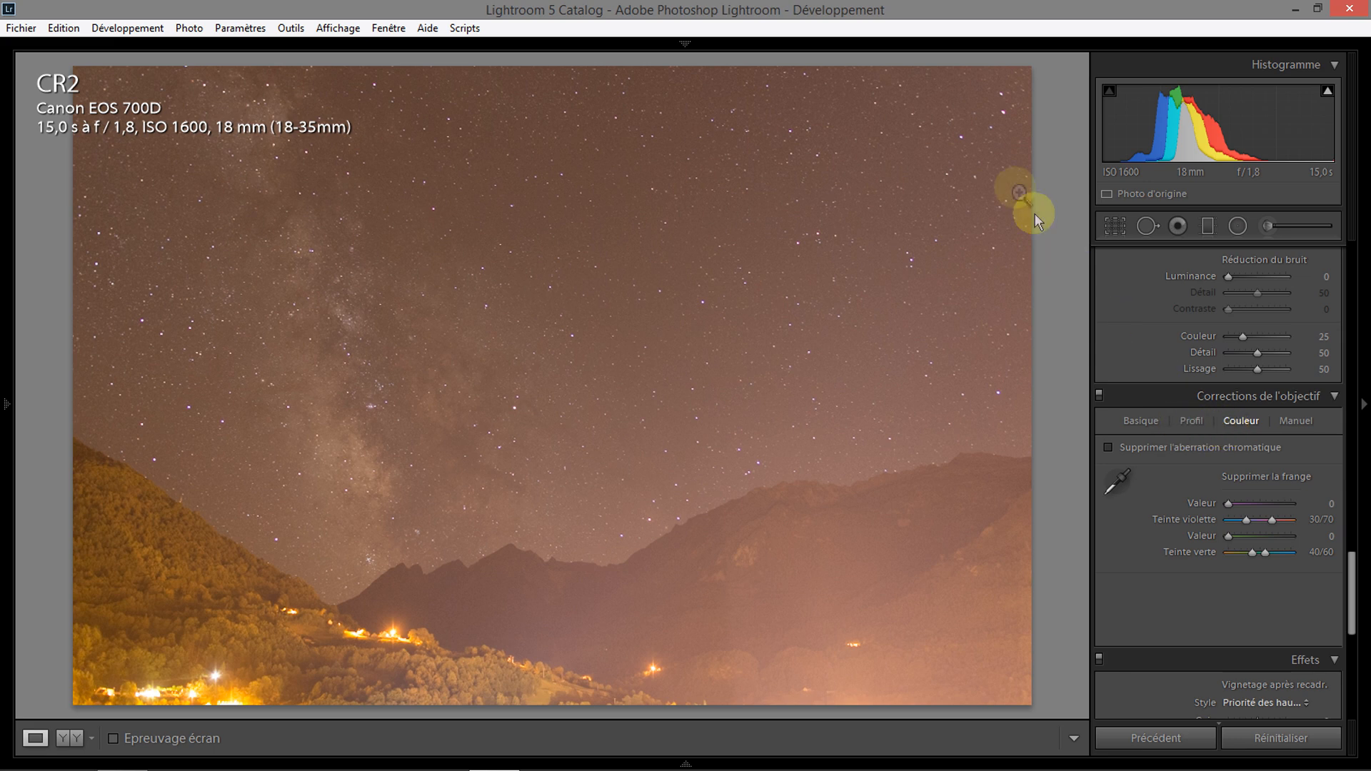
{"action": "left_click", "coordinate": [967, 95]}
{"action": "left_click_drag", "start_coordinate": [966, 94], "coordinate": [692, 190]}
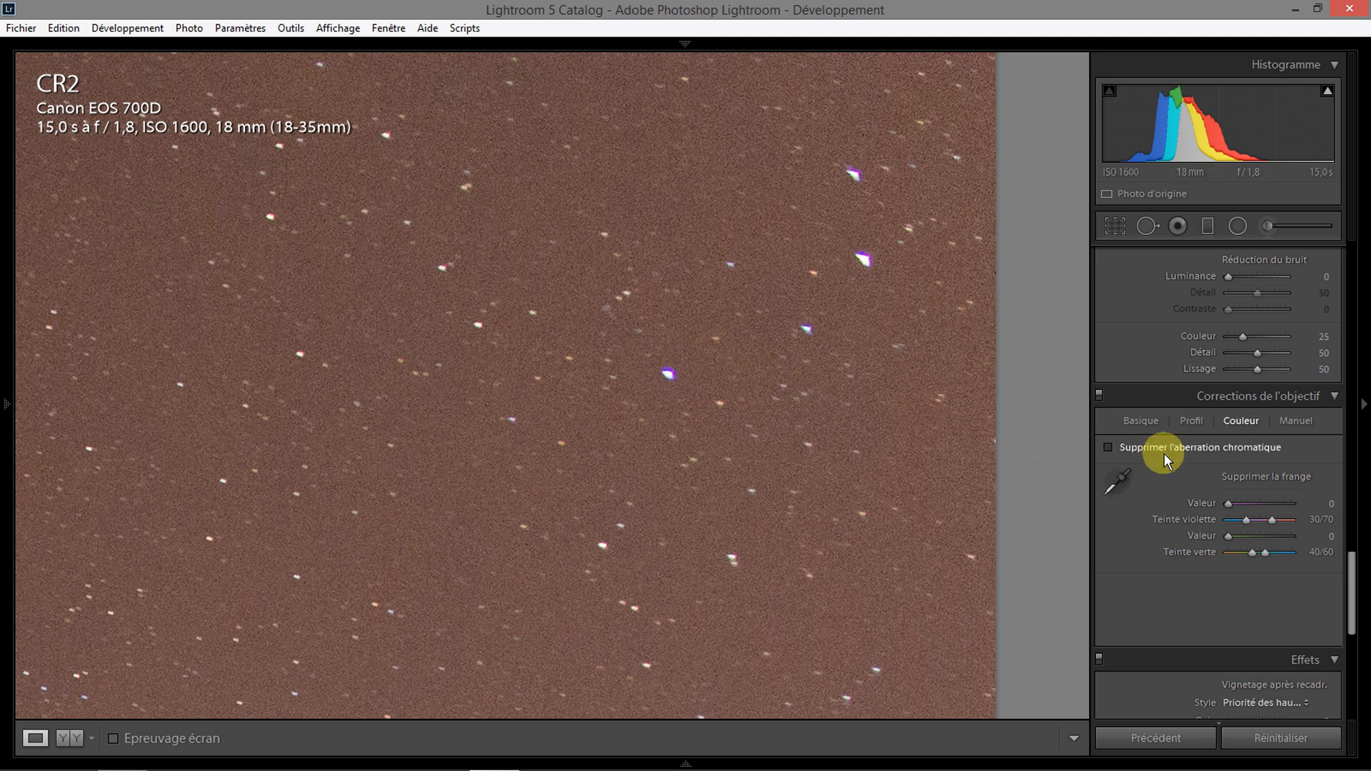
{"action": "left_click", "coordinate": [1135, 450]}
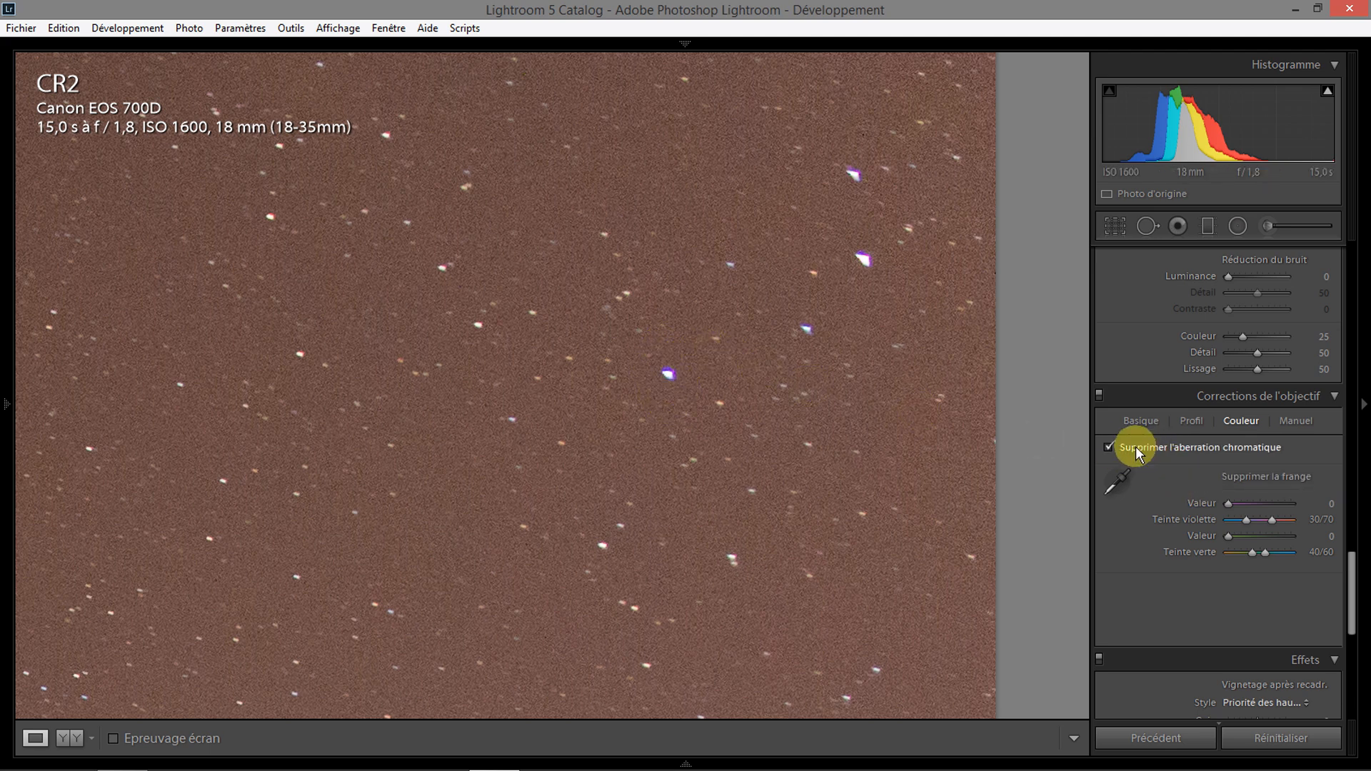
{"action": "left_click", "coordinate": [709, 383]}
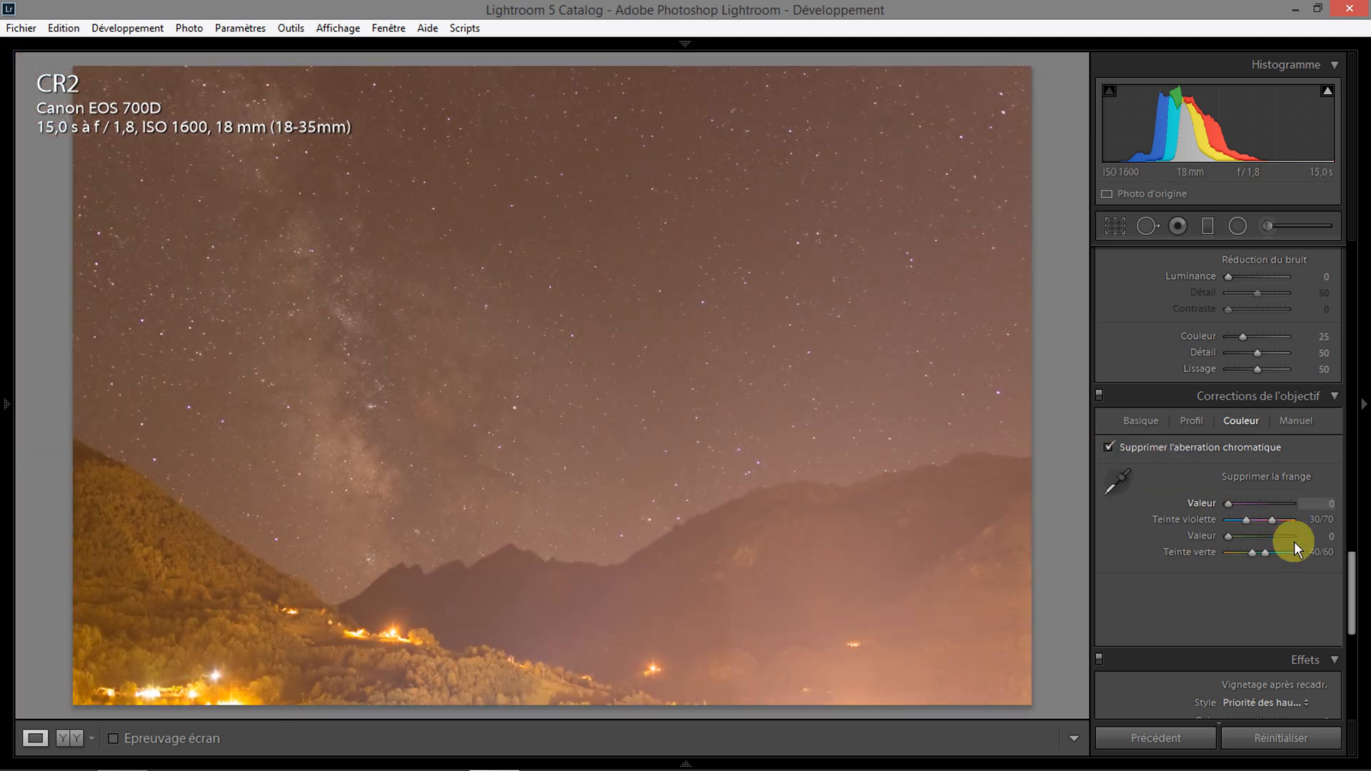
Raise the photo's saturation to +57 and vibrance to +31 to exaggerate its colour cast
{"action": "scroll", "coordinate": [1351, 581], "scroll_direction": "up", "scroll_amount": 1}
{"action": "left_click_drag", "start_coordinate": [1351, 582], "coordinate": [1344, 277]}
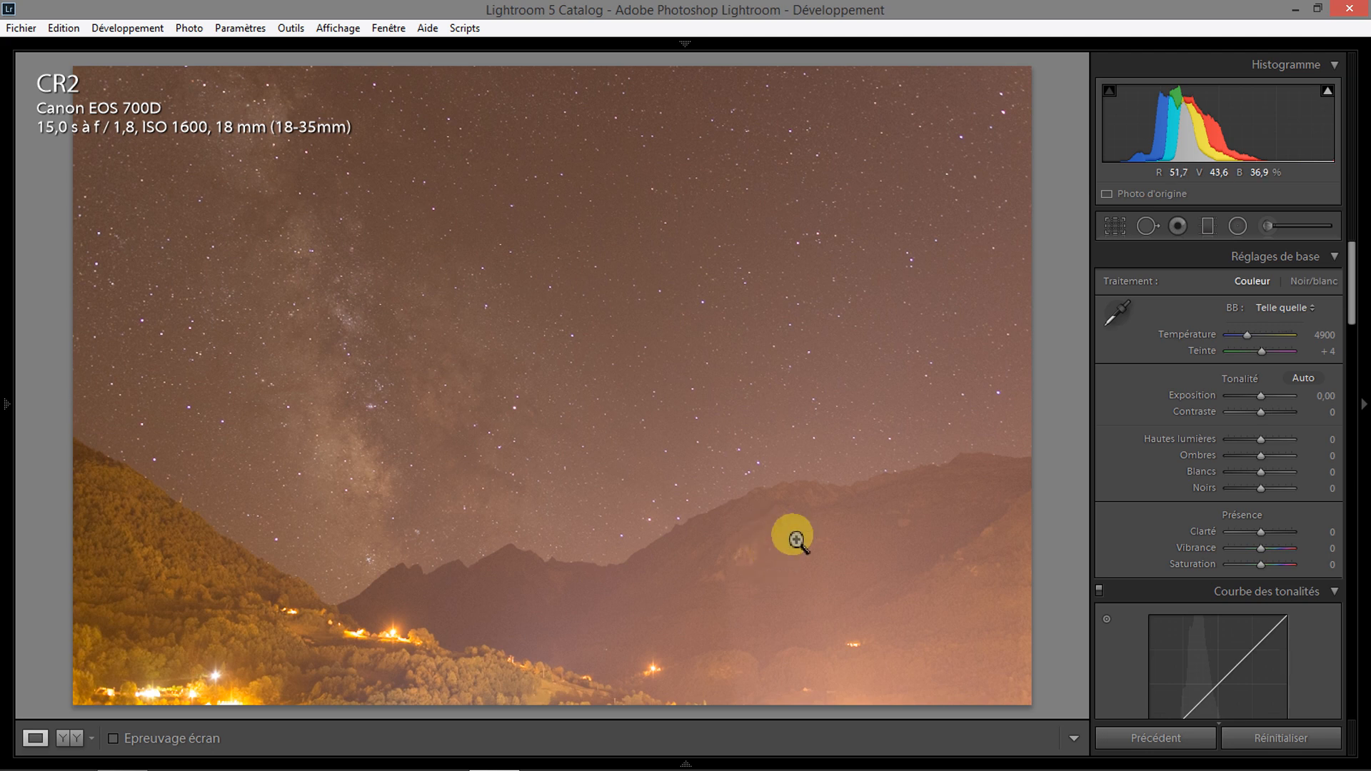
{"action": "left_click_drag", "start_coordinate": [1259, 564], "coordinate": [1271, 565]}
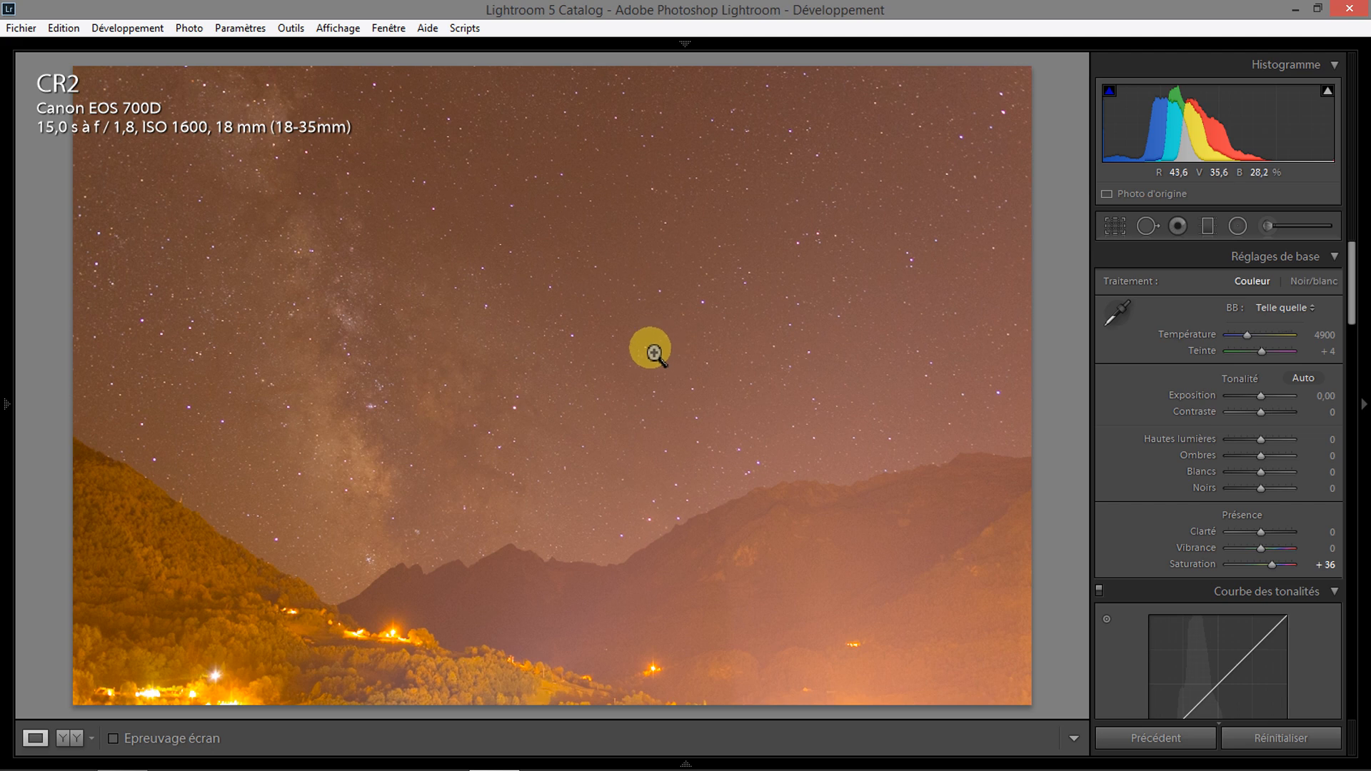
{"action": "double_click", "coordinate": [1269, 565]}
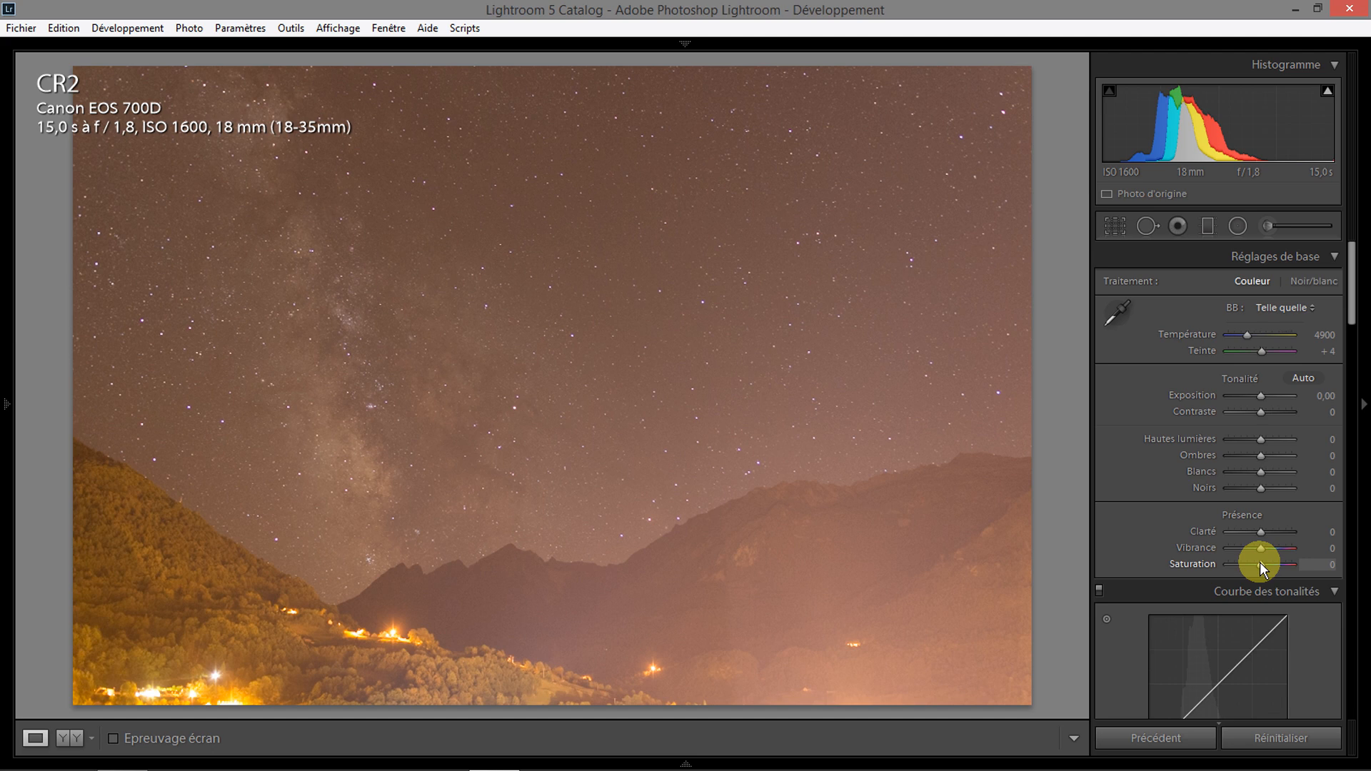
{"action": "mouse_move", "coordinate": [1262, 563]}
{"action": "left_mouse_down"}
{"action": "mouse_move", "coordinate": [1280, 564]}
{"action": "mouse_move", "coordinate": [1269, 550]}
{"action": "left_mouse_up"}
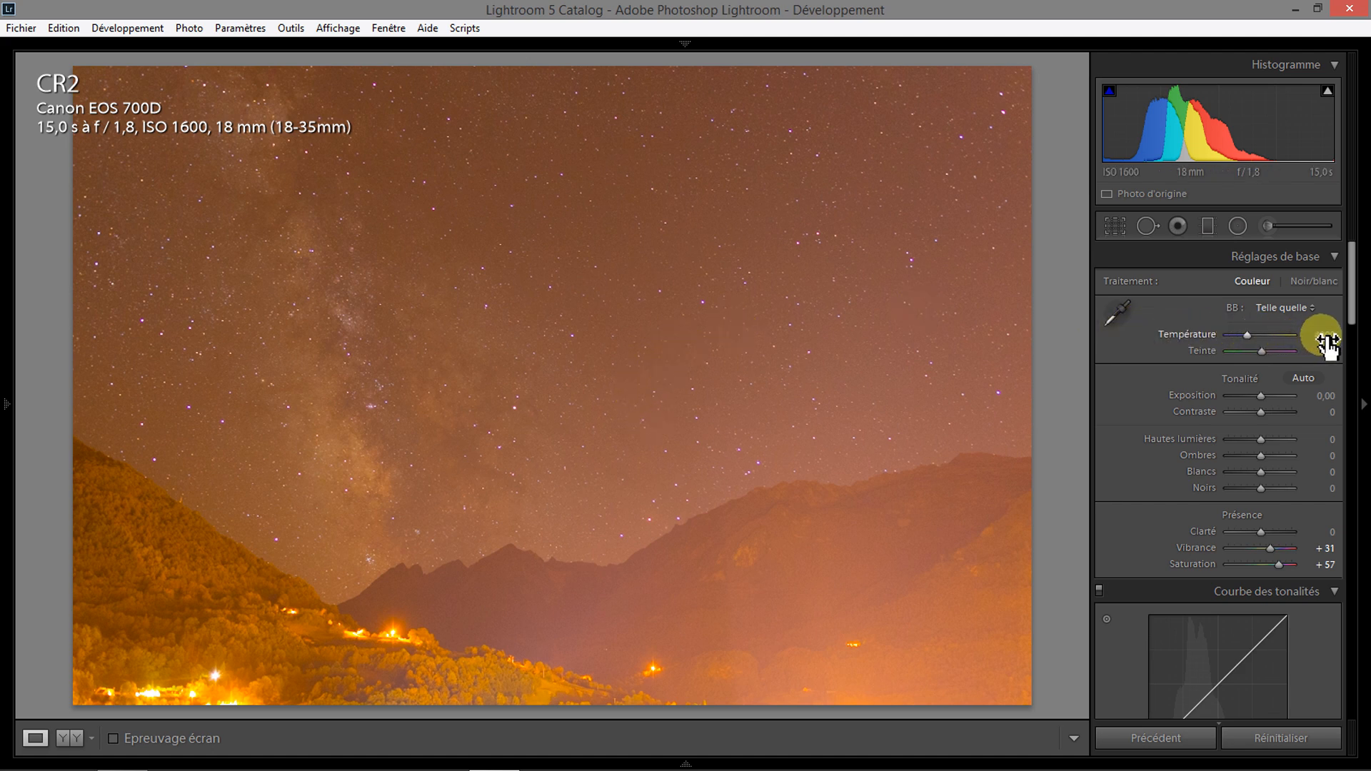
Set the photo's white balance to a temperature of 3300 and a tint of −13
{"action": "left_click_drag", "start_coordinate": [1326, 344], "coordinate": [1264, 344]}
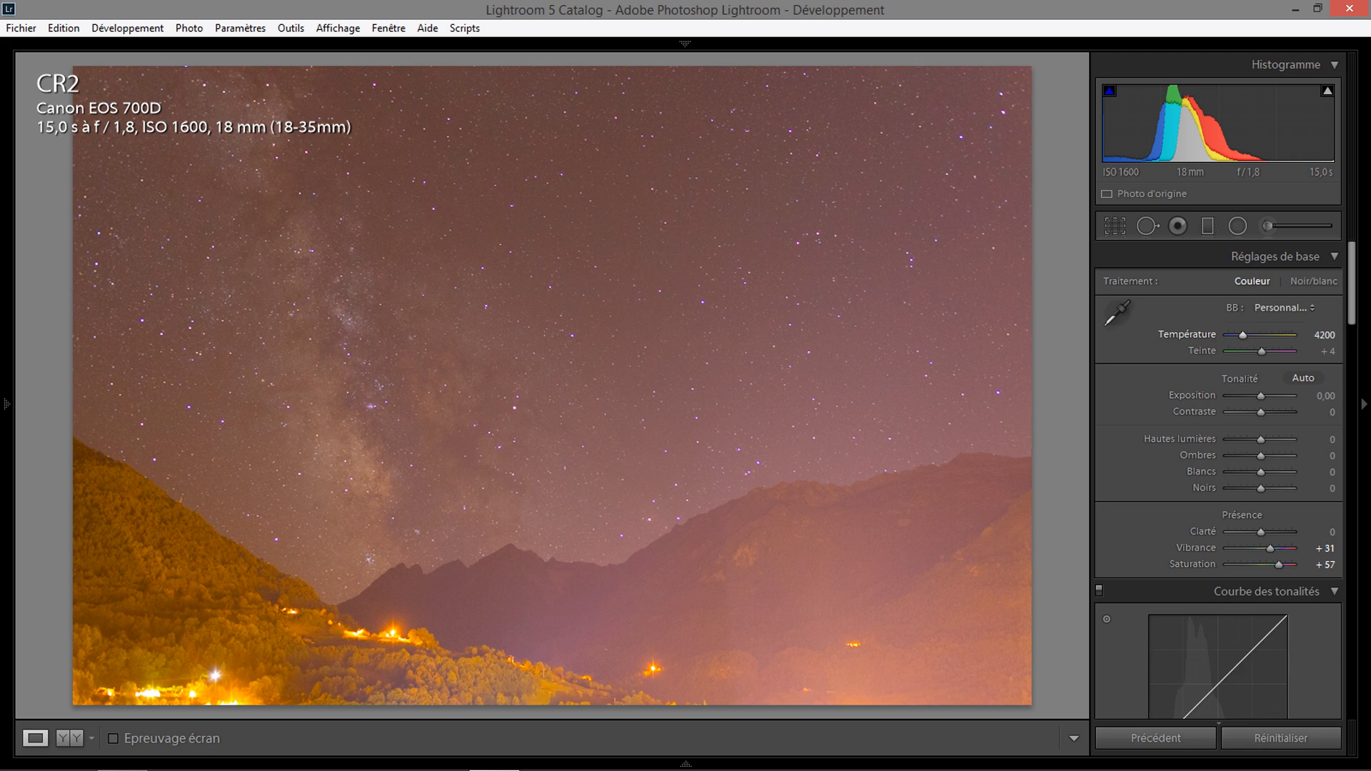
{"action": "left_click_drag", "start_coordinate": [1261, 344], "coordinate": [1228, 345]}
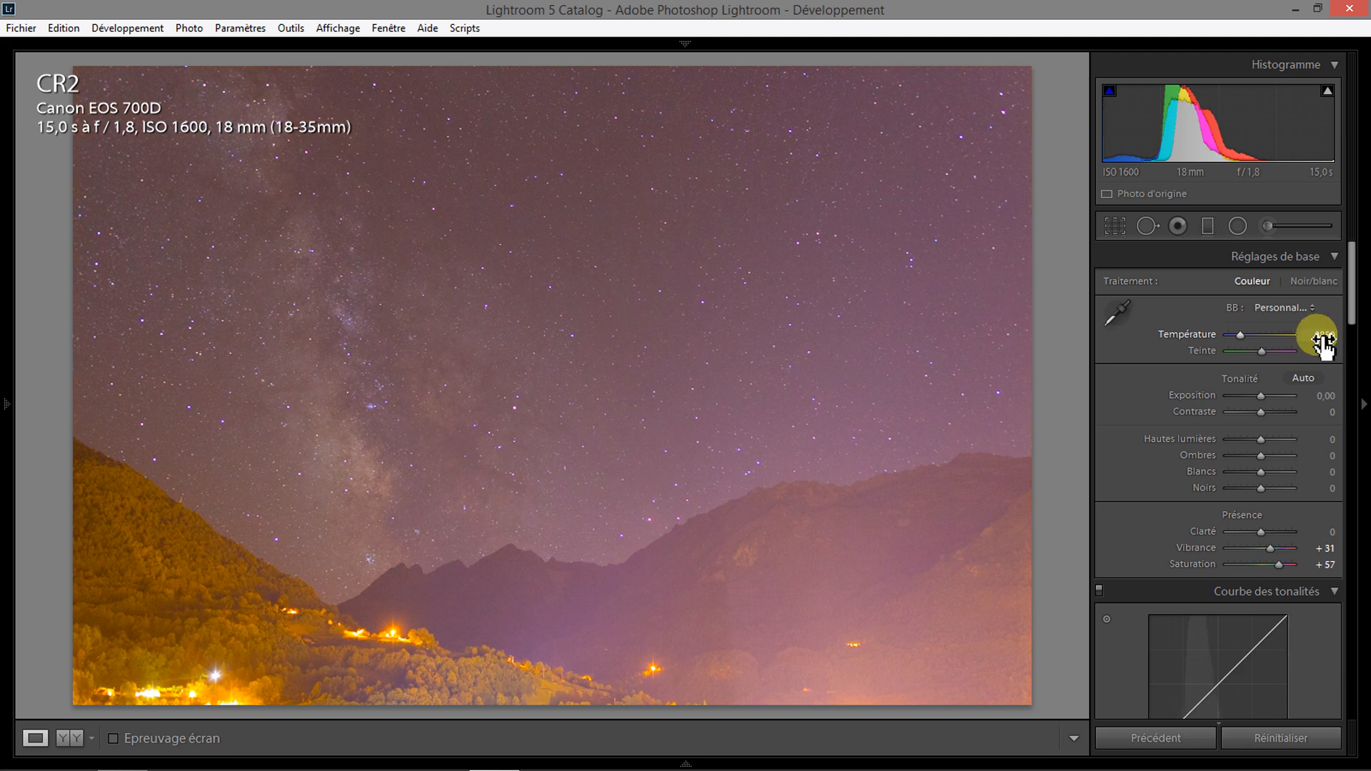
{"action": "left_click", "coordinate": [1321, 336]}
{"action": "type", "text": "3300"}
{"action": "key", "text": "Return"}
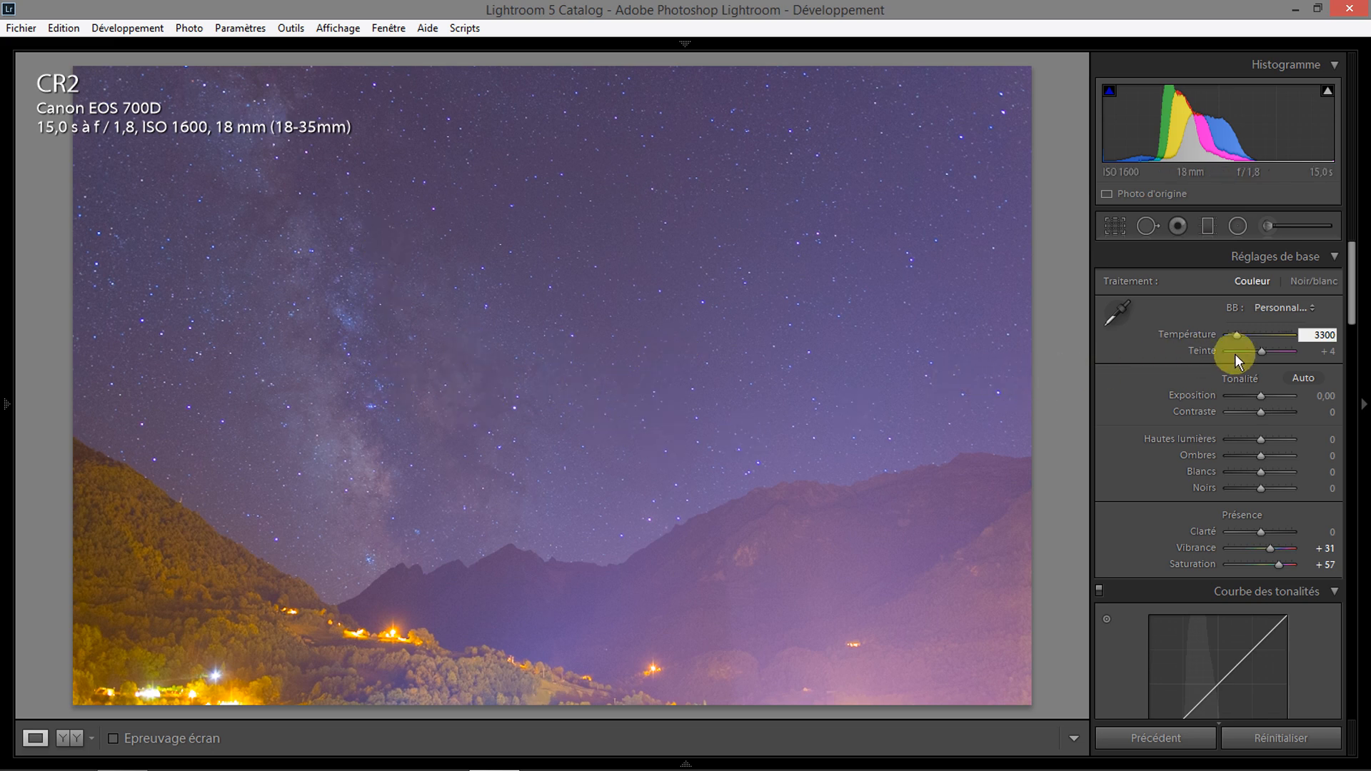
{"action": "left_click", "coordinate": [1319, 352]}
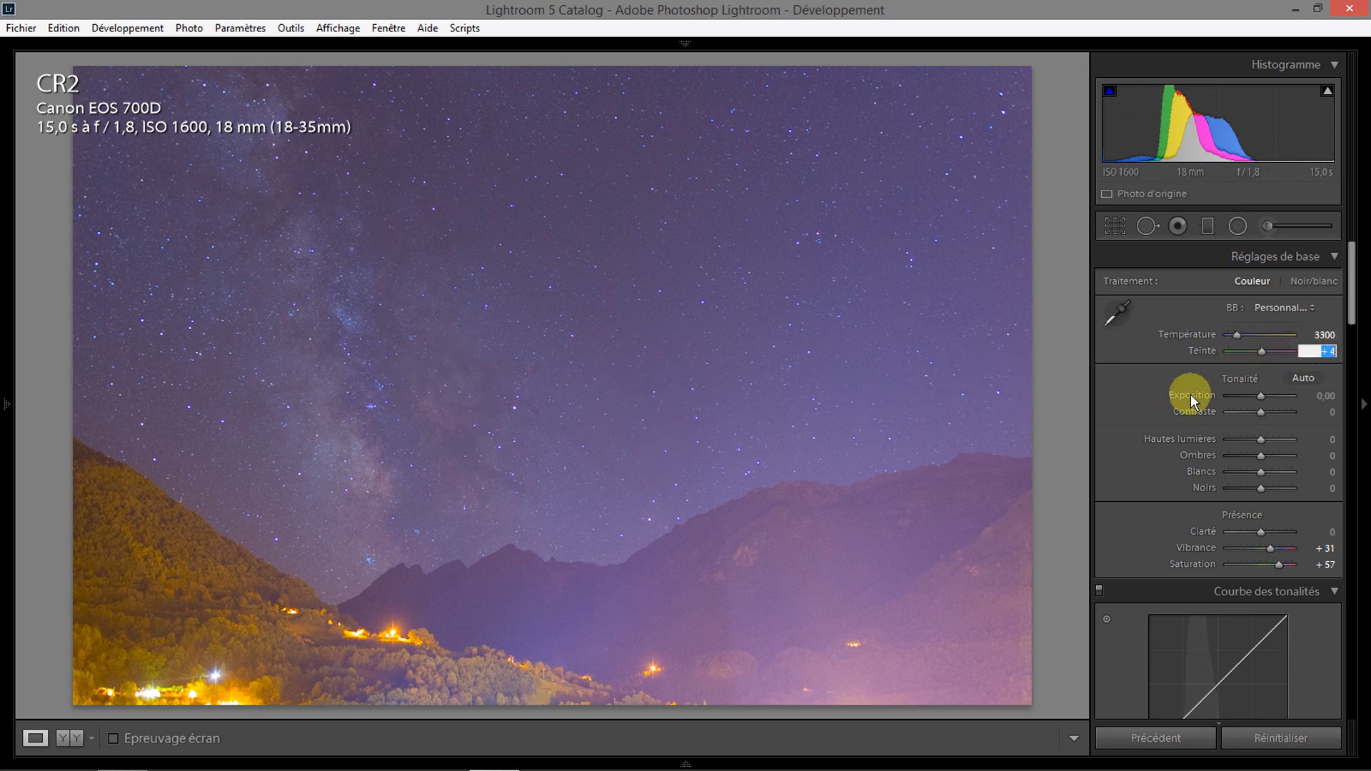
{"action": "left_click", "coordinate": [1261, 350]}
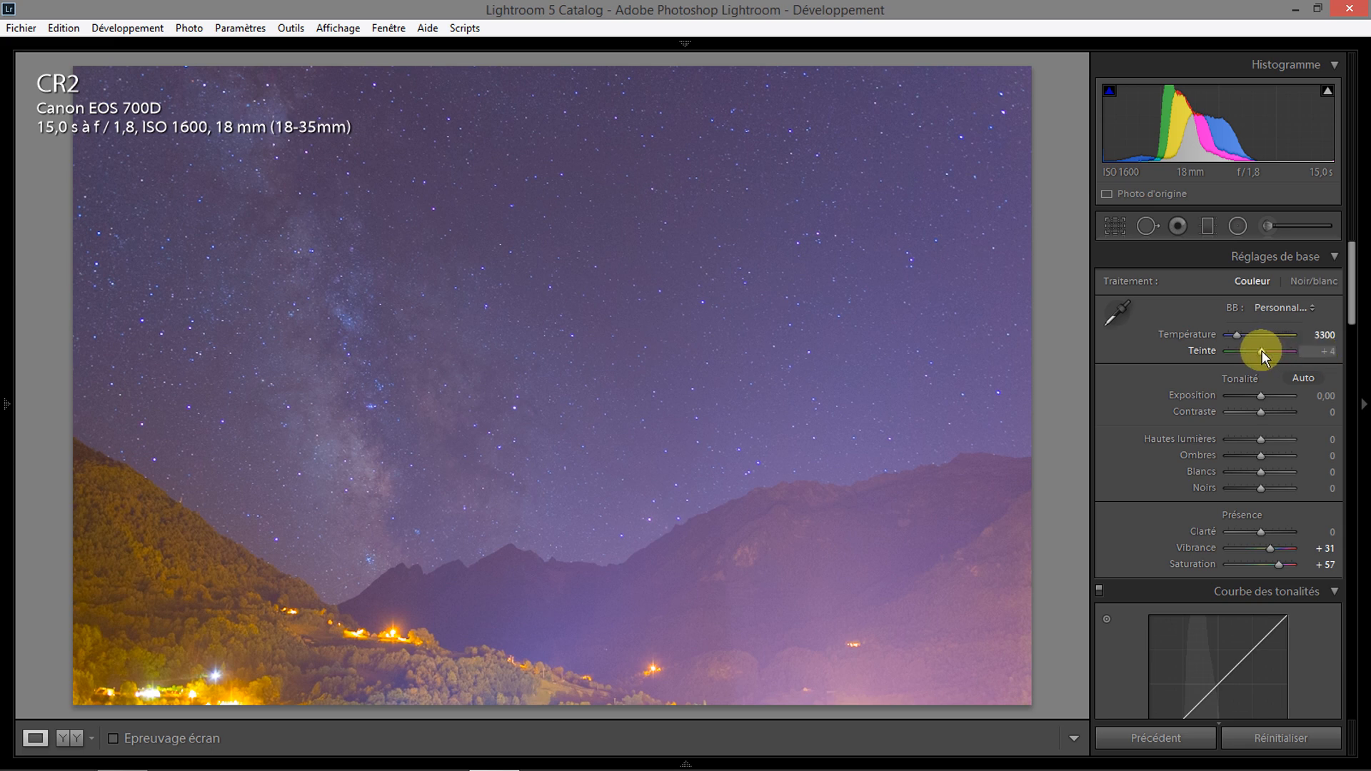
{"action": "left_click_drag", "start_coordinate": [1315, 353], "coordinate": [1303, 353]}
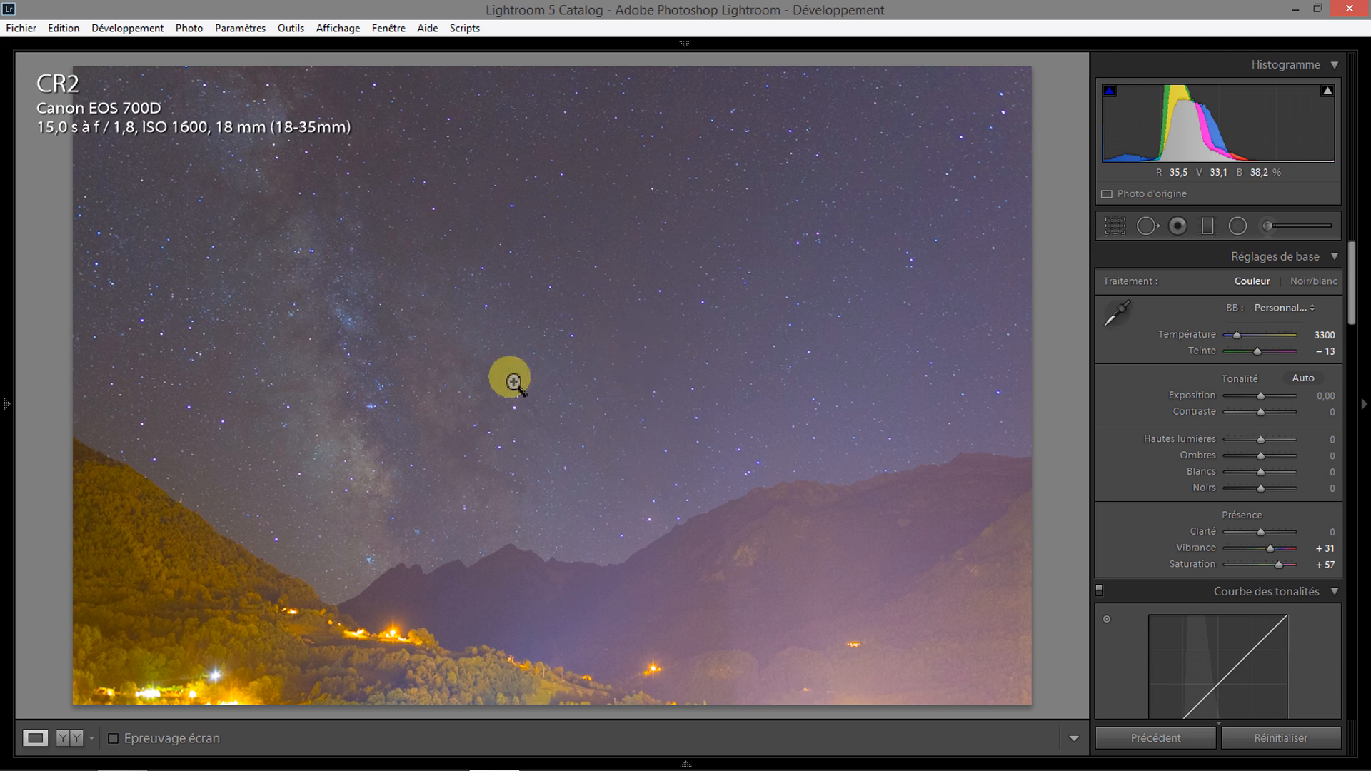
Reset the photo's saturation and vibrance to 0
{"action": "double_click", "coordinate": [1278, 564]}
{"action": "double_click", "coordinate": [1271, 548]}
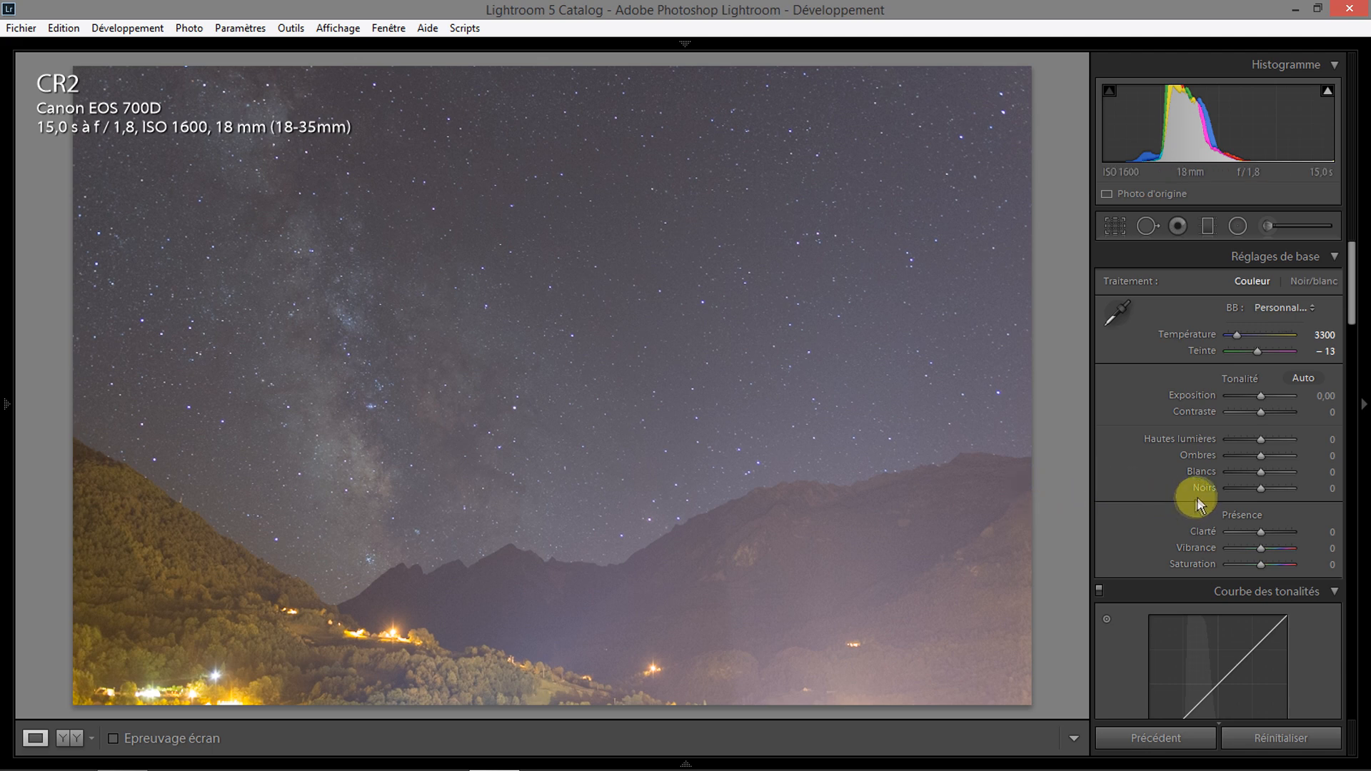
Adjust the photo's basic tone to contrast +25, exposure −0.20, highlights −7 and shadows −43
{"action": "left_click_drag", "start_coordinate": [1259, 413], "coordinate": [1262, 414]}
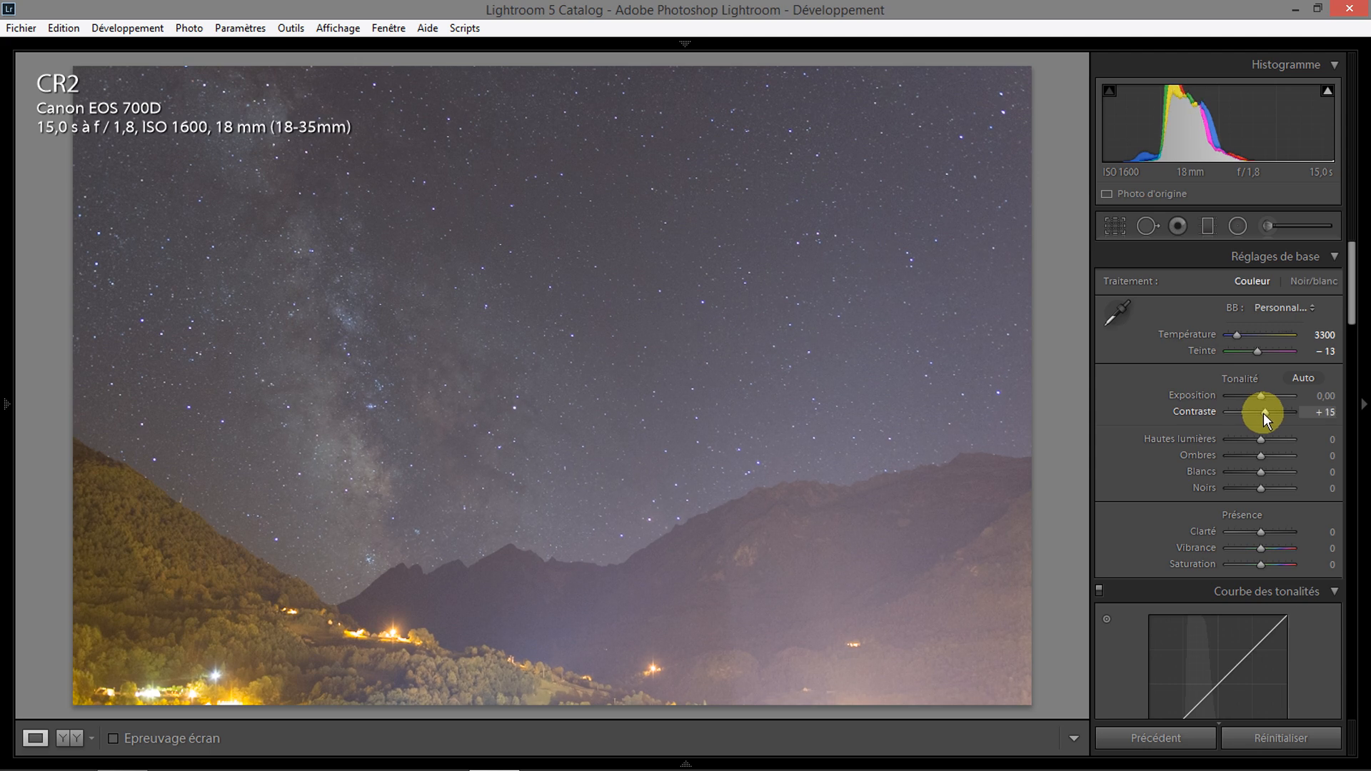
{"action": "left_click_drag", "start_coordinate": [1262, 414], "coordinate": [1265, 414]}
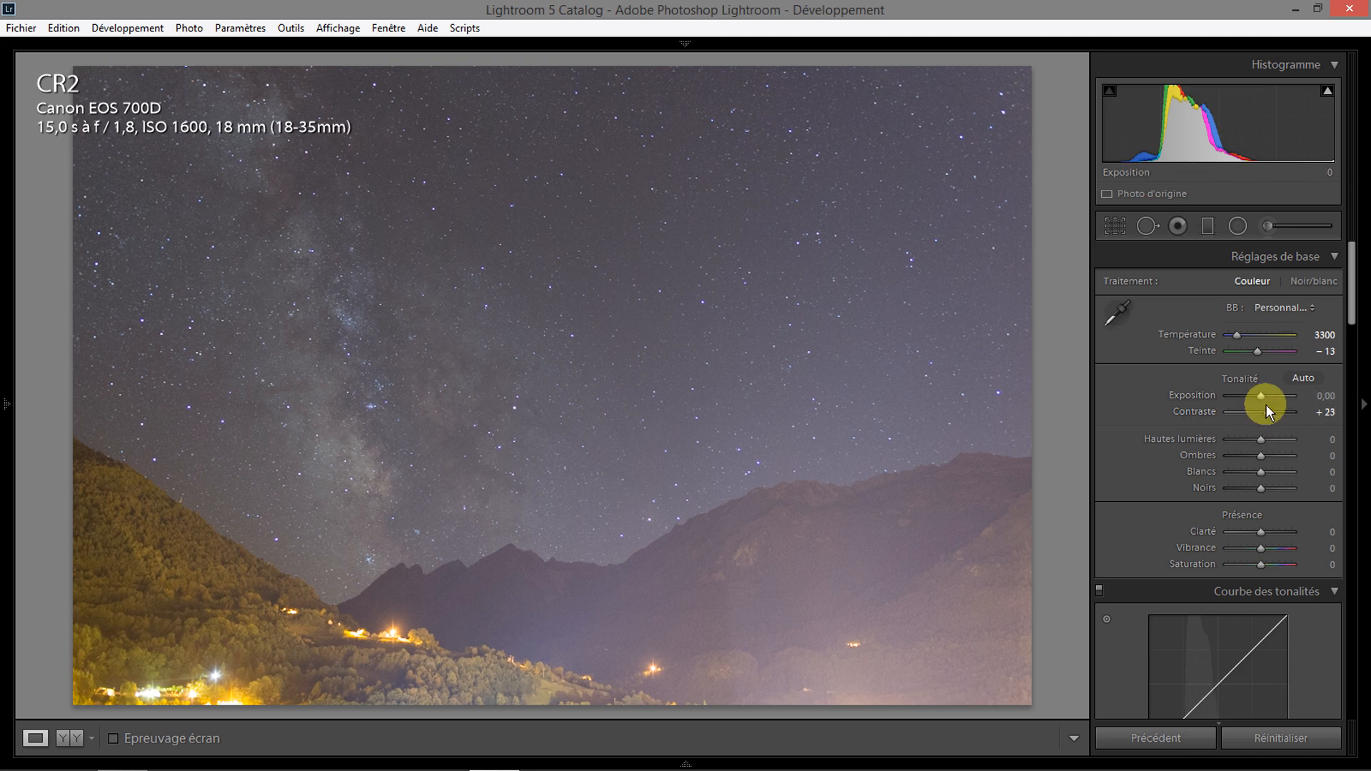
{"action": "mouse_move", "coordinate": [1267, 413]}
{"action": "left_mouse_down"}
{"action": "mouse_move", "coordinate": [1281, 414]}
{"action": "mouse_move", "coordinate": [1267, 415]}
{"action": "left_mouse_up"}
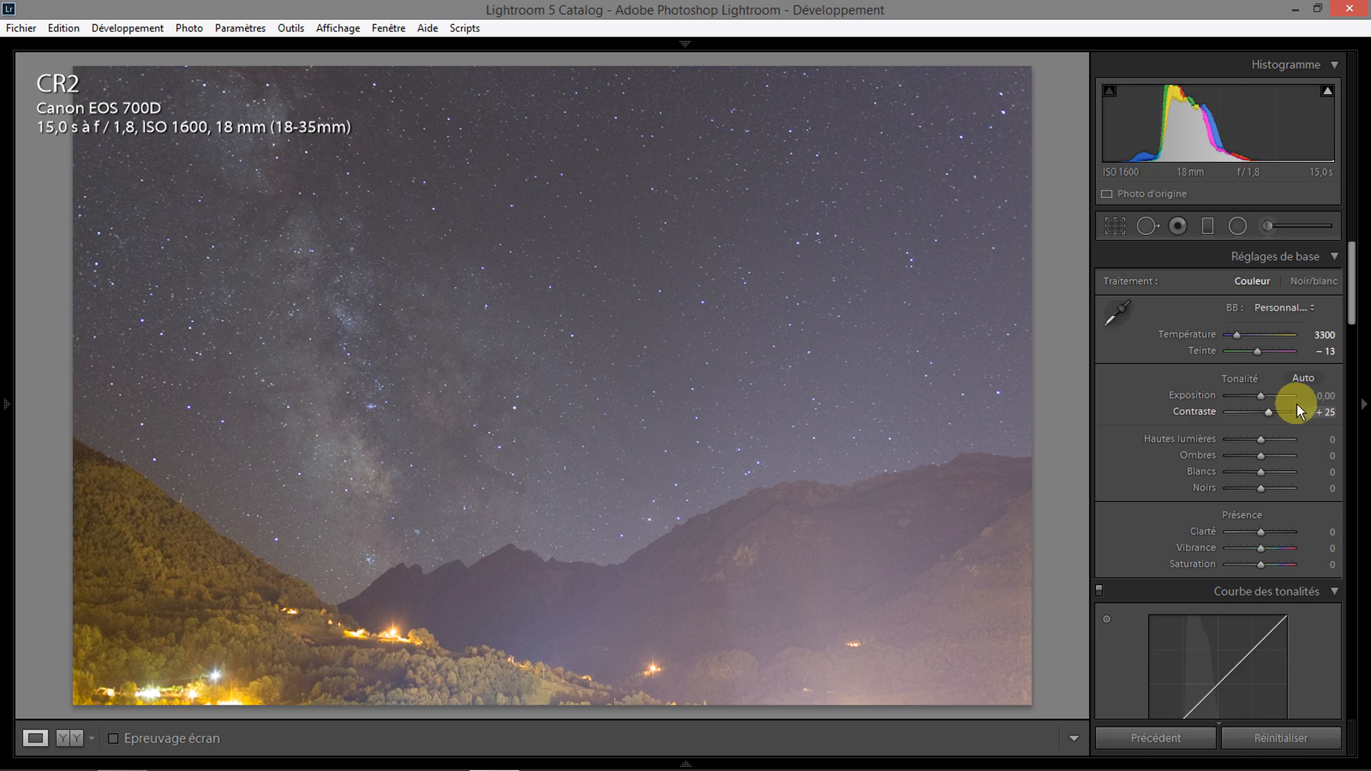
{"action": "left_click_drag", "start_coordinate": [1308, 398], "coordinate": [1302, 397]}
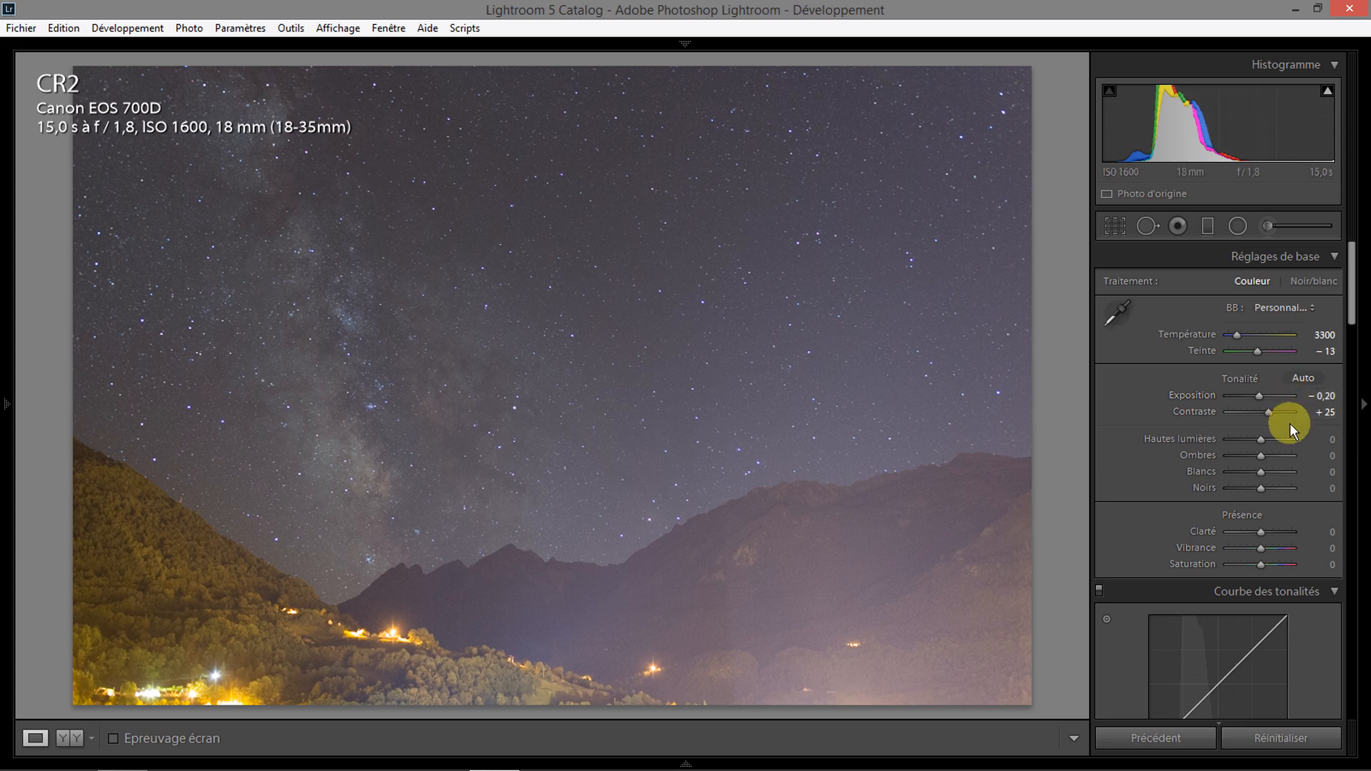
{"action": "mouse_move", "coordinate": [1314, 442]}
{"action": "left_mouse_down"}
{"action": "mouse_move", "coordinate": [1289, 442]}
{"action": "mouse_move", "coordinate": [1332, 442]}
{"action": "mouse_move", "coordinate": [1288, 443]}
{"action": "mouse_move", "coordinate": [1329, 443]}
{"action": "left_mouse_up"}
{"action": "left_click_drag", "start_coordinate": [1298, 457], "coordinate": [1242, 455]}
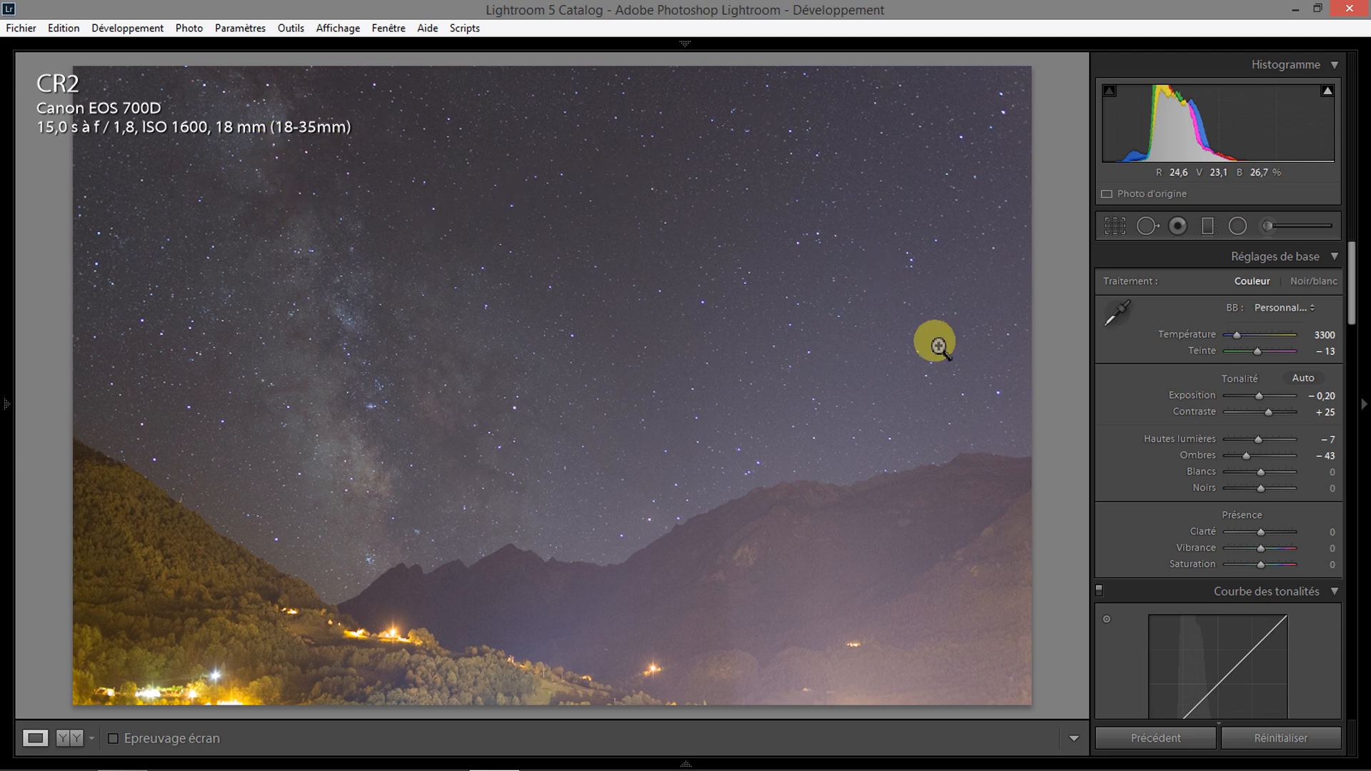
Apply a slightly slanted graduated filter across the upper sky with its exposure set to 0.20
{"action": "left_click", "coordinate": [1205, 225]}
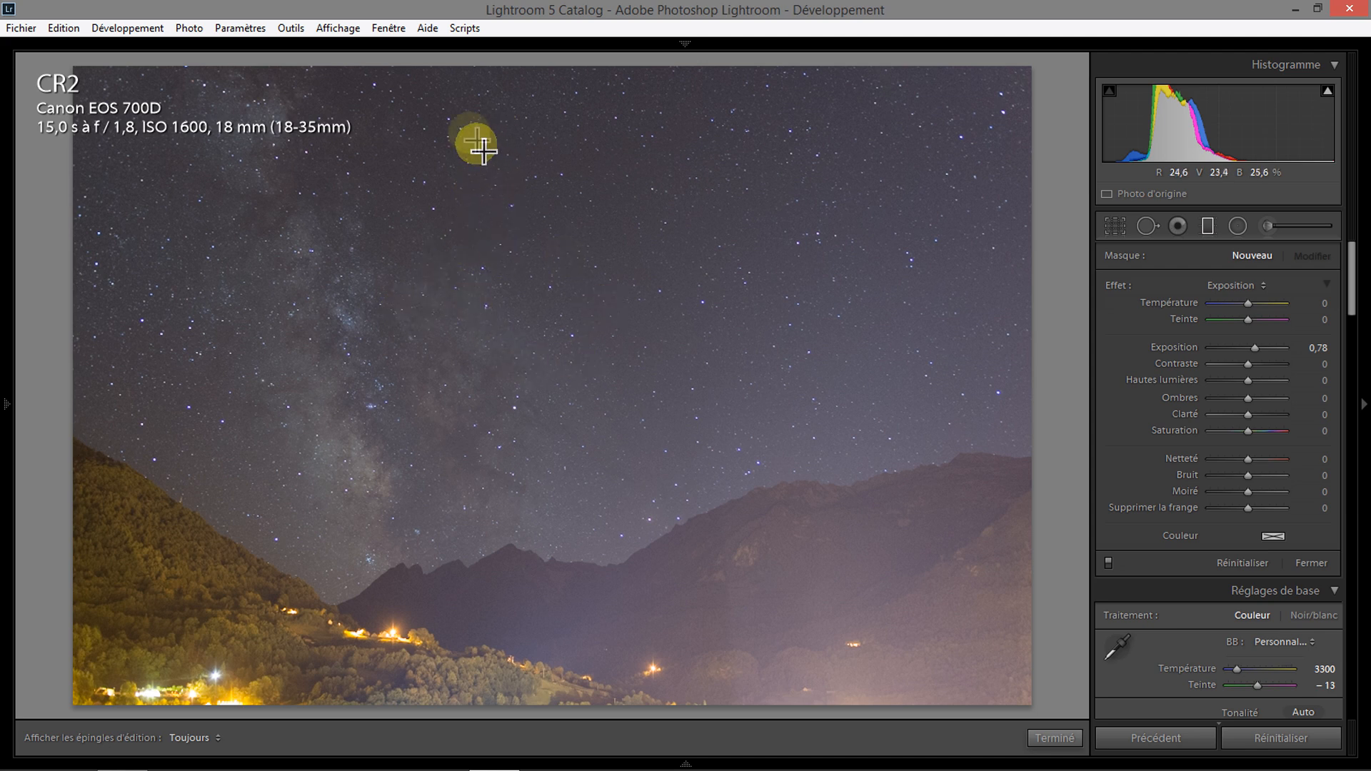
{"action": "left_click_drag", "start_coordinate": [489, 202], "coordinate": [508, 404]}
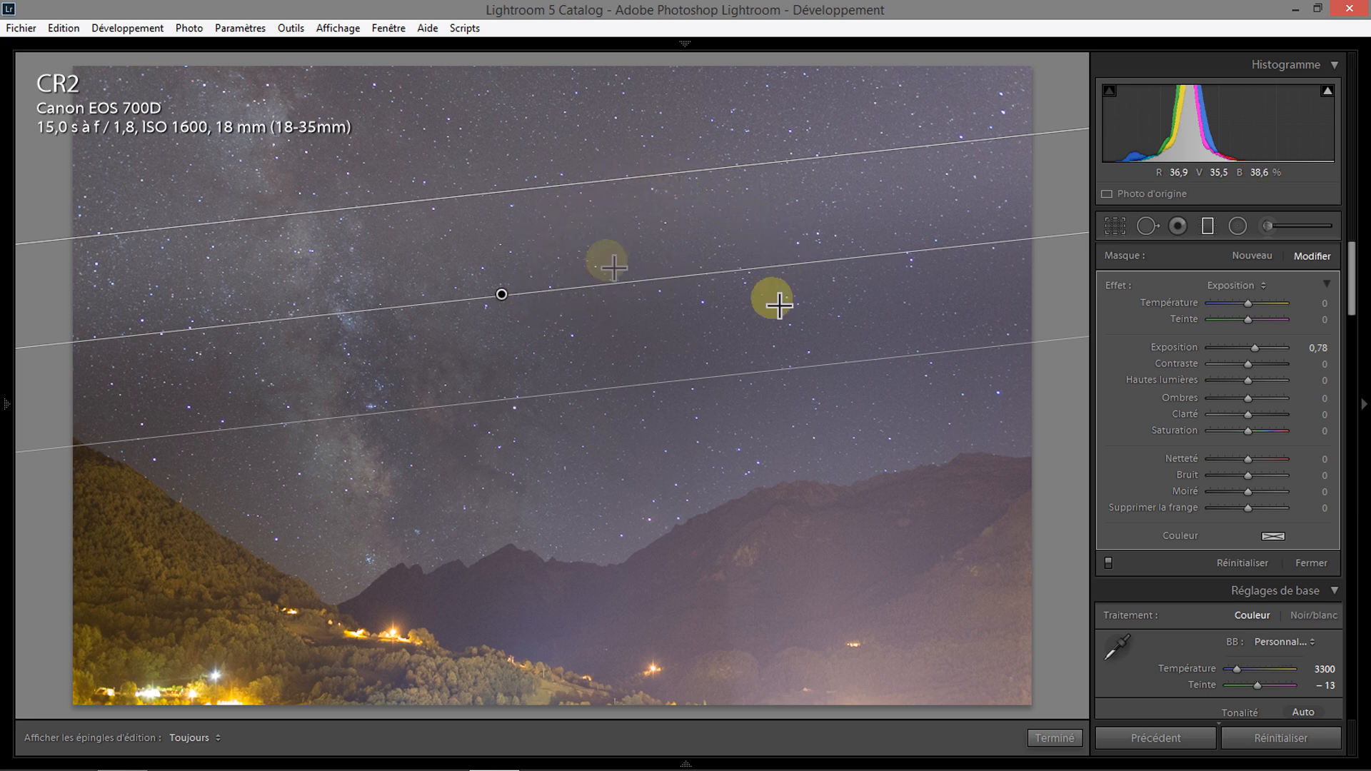
{"action": "double_click", "coordinate": [1261, 348]}
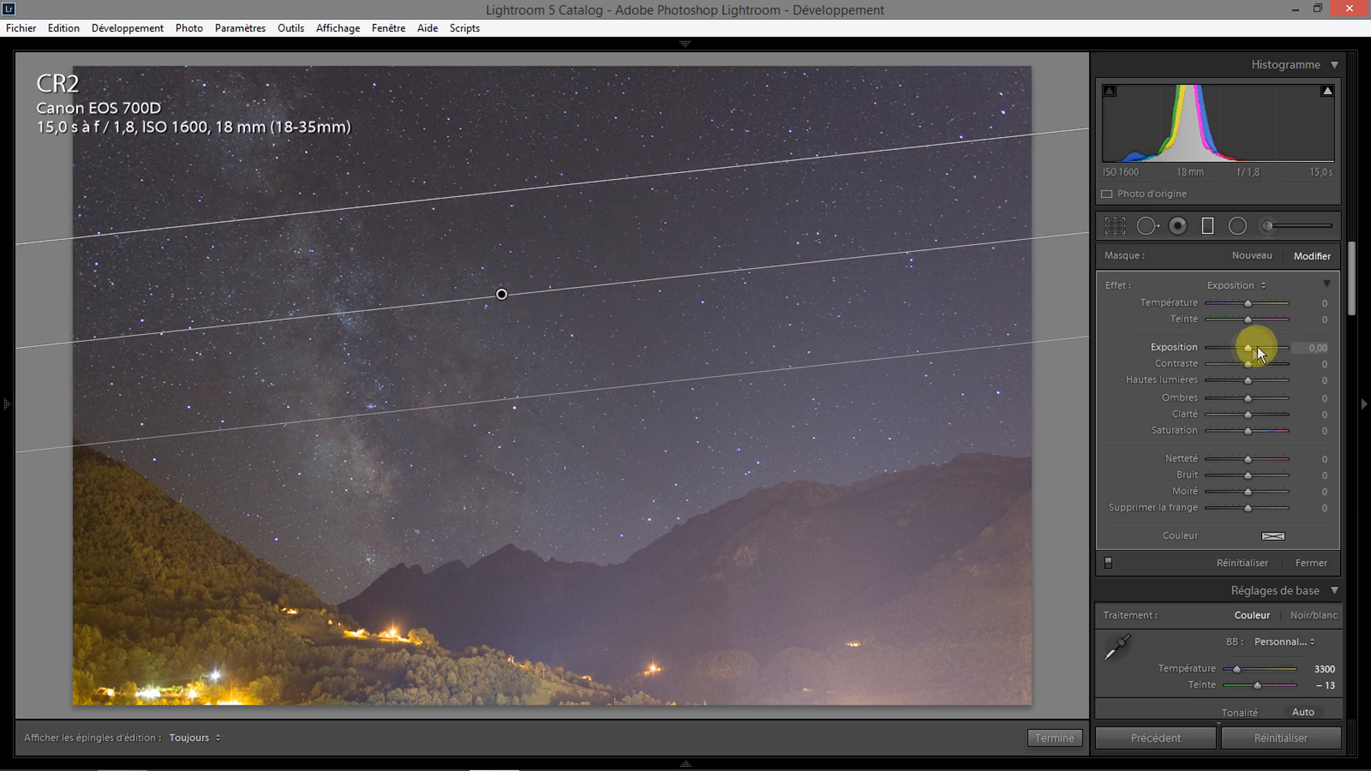
{"action": "left_click_drag", "start_coordinate": [1312, 348], "coordinate": [1318, 349]}
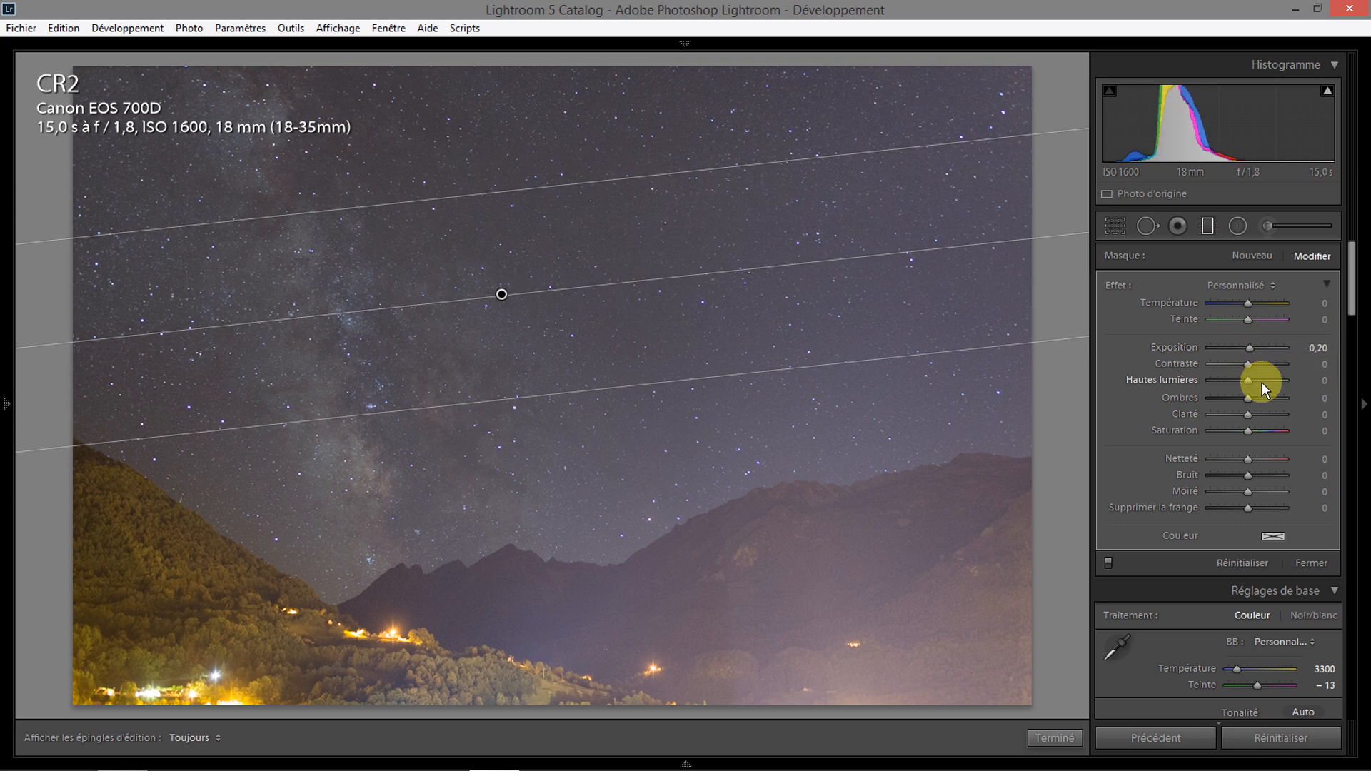
{"action": "left_click", "coordinate": [1044, 739]}
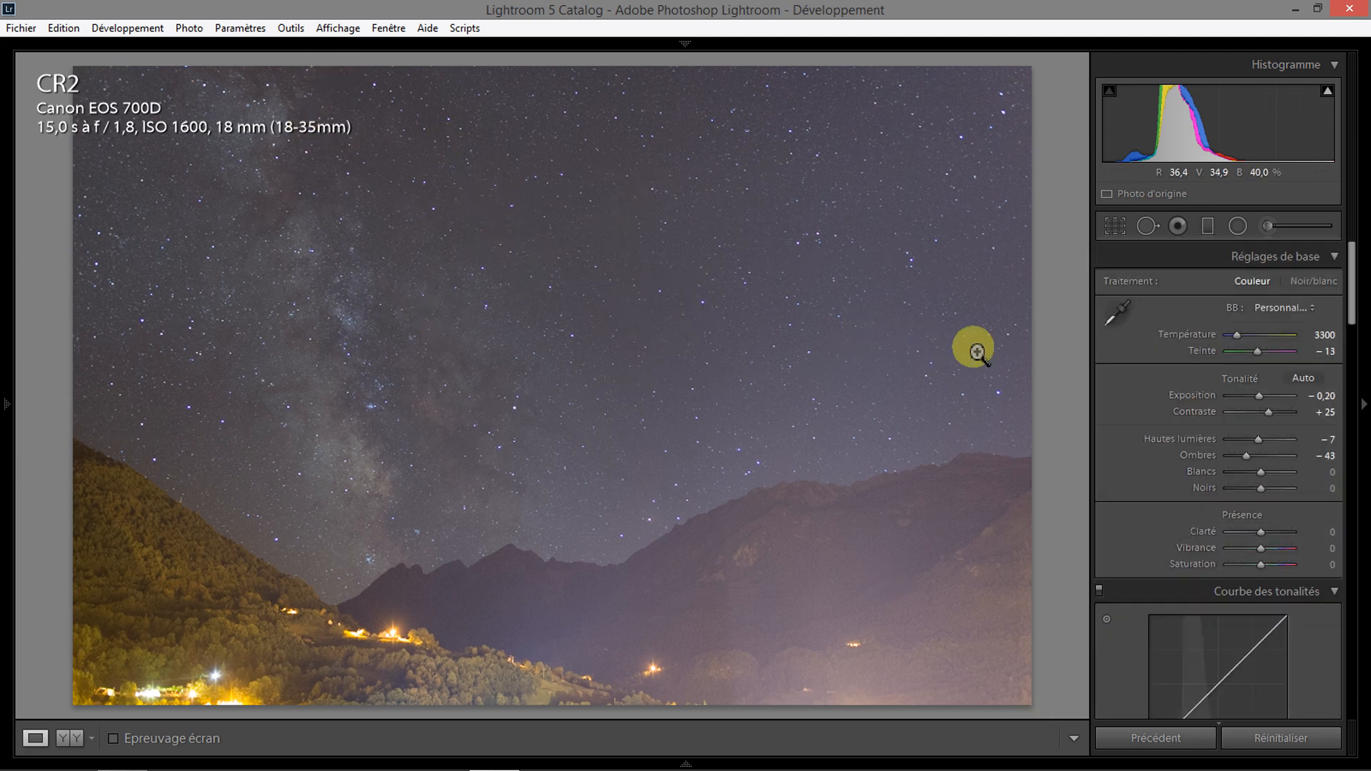
Set the photo's whites to +49 and blacks to −39, and check the sky's noise up close
{"action": "left_click_drag", "start_coordinate": [1255, 474], "coordinate": [1271, 476]}
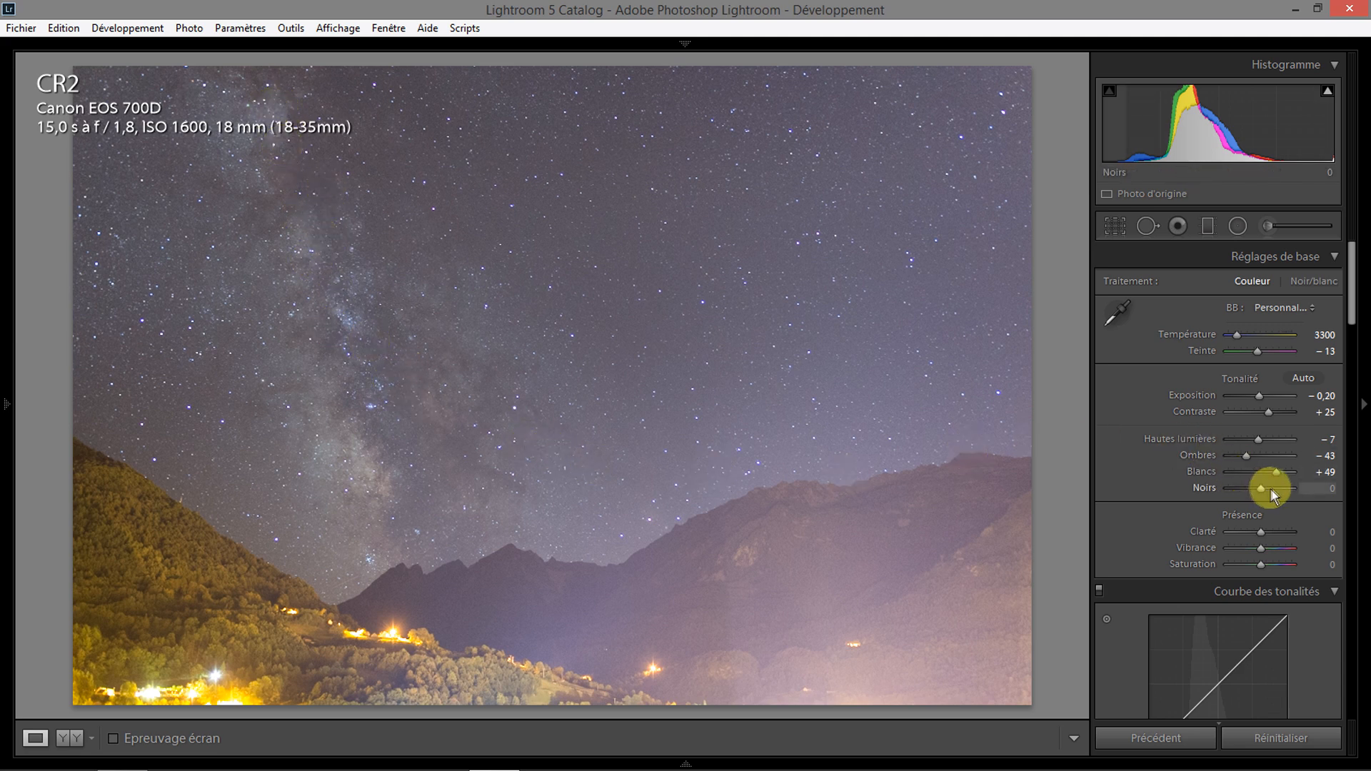
{"action": "left_click_drag", "start_coordinate": [1307, 489], "coordinate": [1280, 490]}
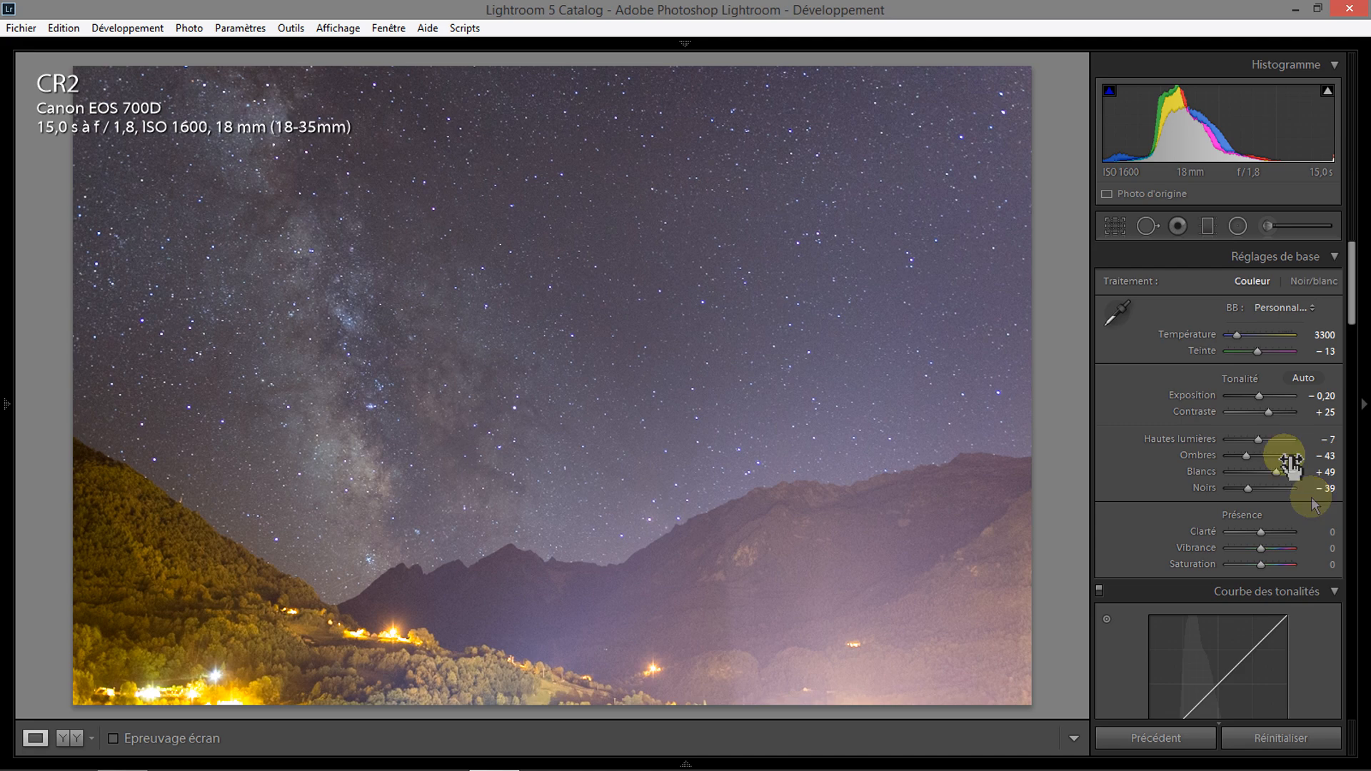
{"action": "left_click", "coordinate": [612, 95]}
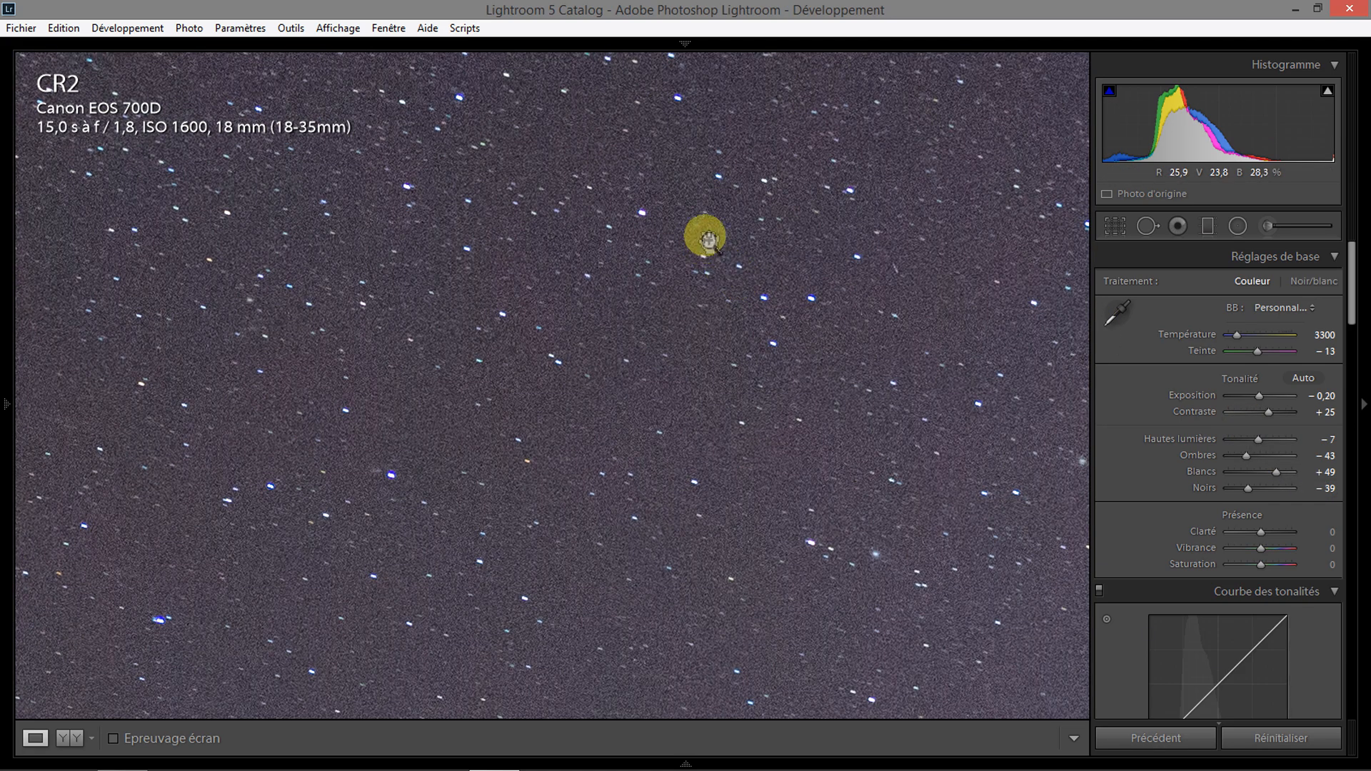
{"action": "key", "text": "z"}
Set the photo's luminance noise reduction to 13, trying stronger values such as 44 along the way
{"action": "left_click_drag", "start_coordinate": [1352, 305], "coordinate": [1333, 558]}
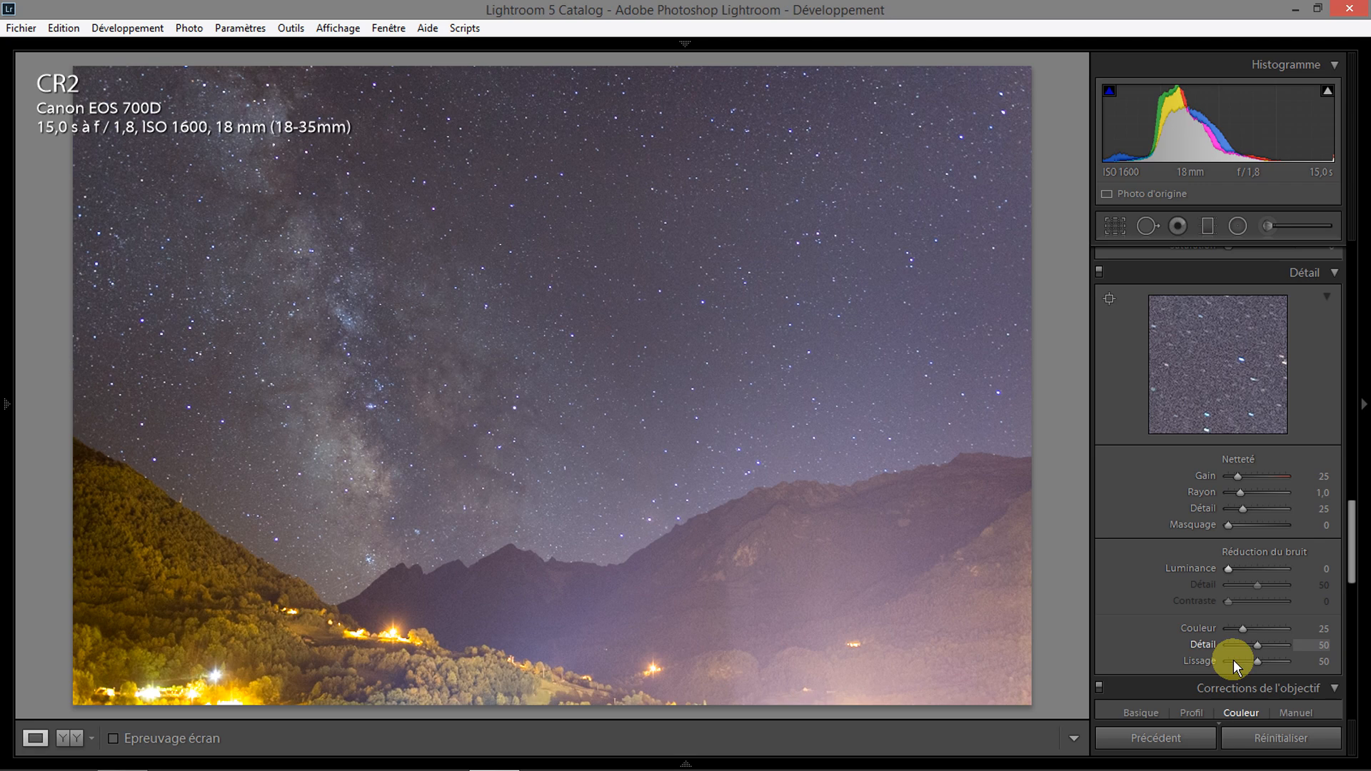
{"action": "left_click_drag", "start_coordinate": [1227, 568], "coordinate": [1235, 570]}
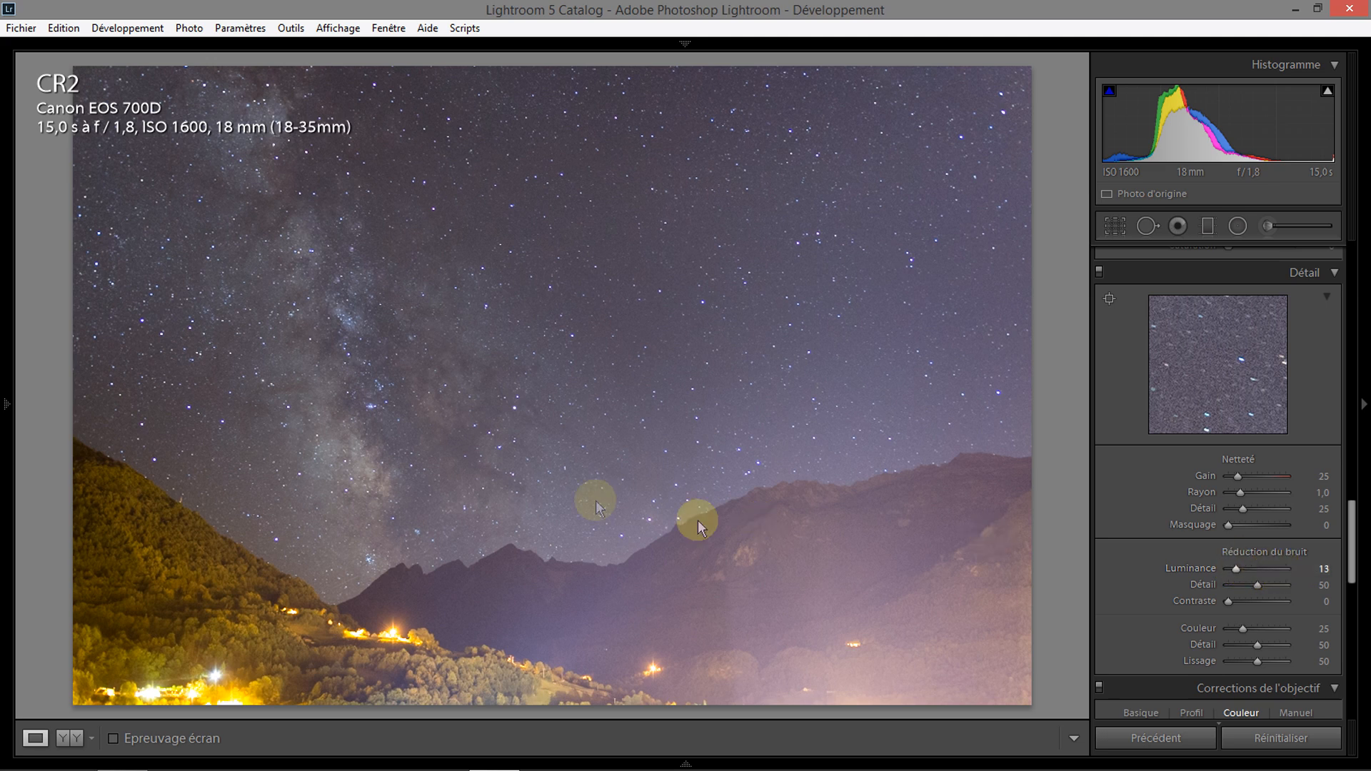
{"action": "left_click_drag", "start_coordinate": [1235, 568], "coordinate": [1247, 572]}
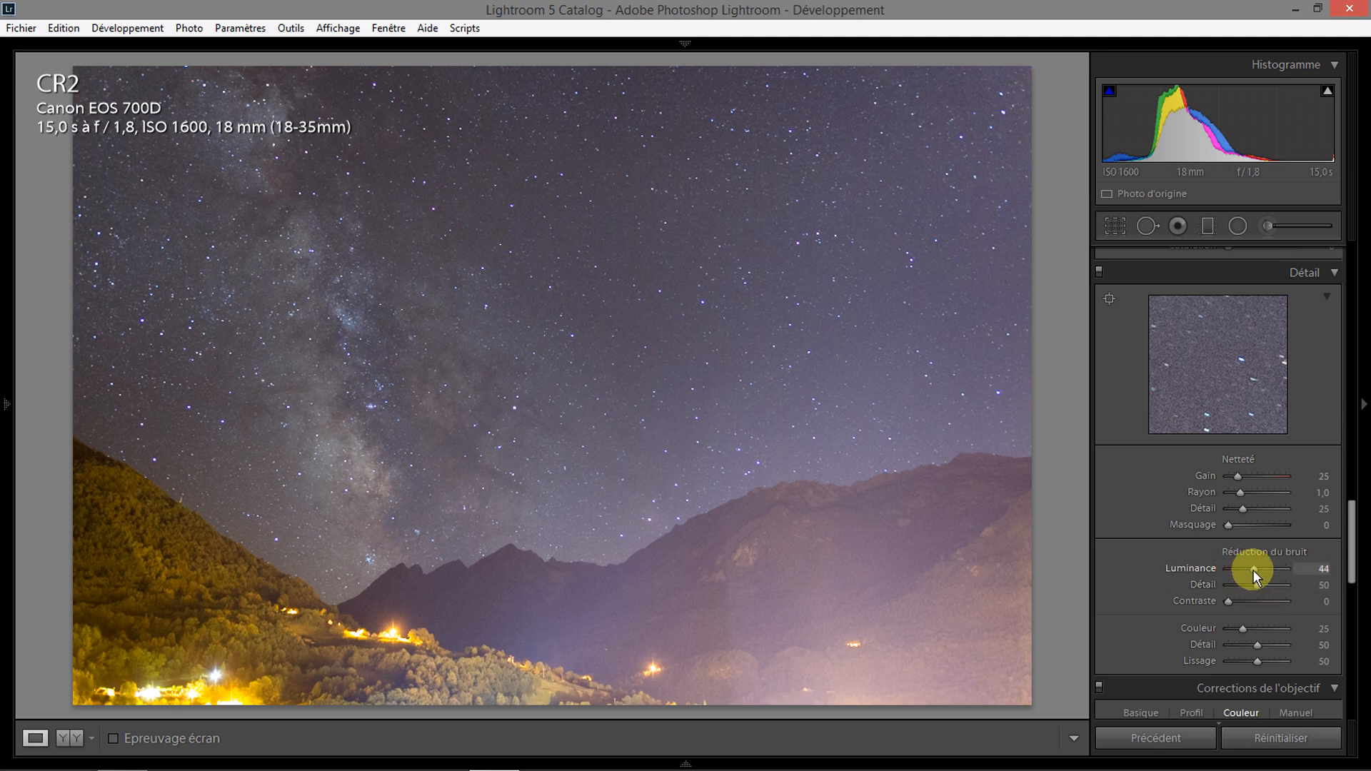
{"action": "left_click_drag", "start_coordinate": [1253, 570], "coordinate": [1237, 571]}
{"action": "left_click_drag", "start_coordinate": [1240, 567], "coordinate": [1239, 567]}
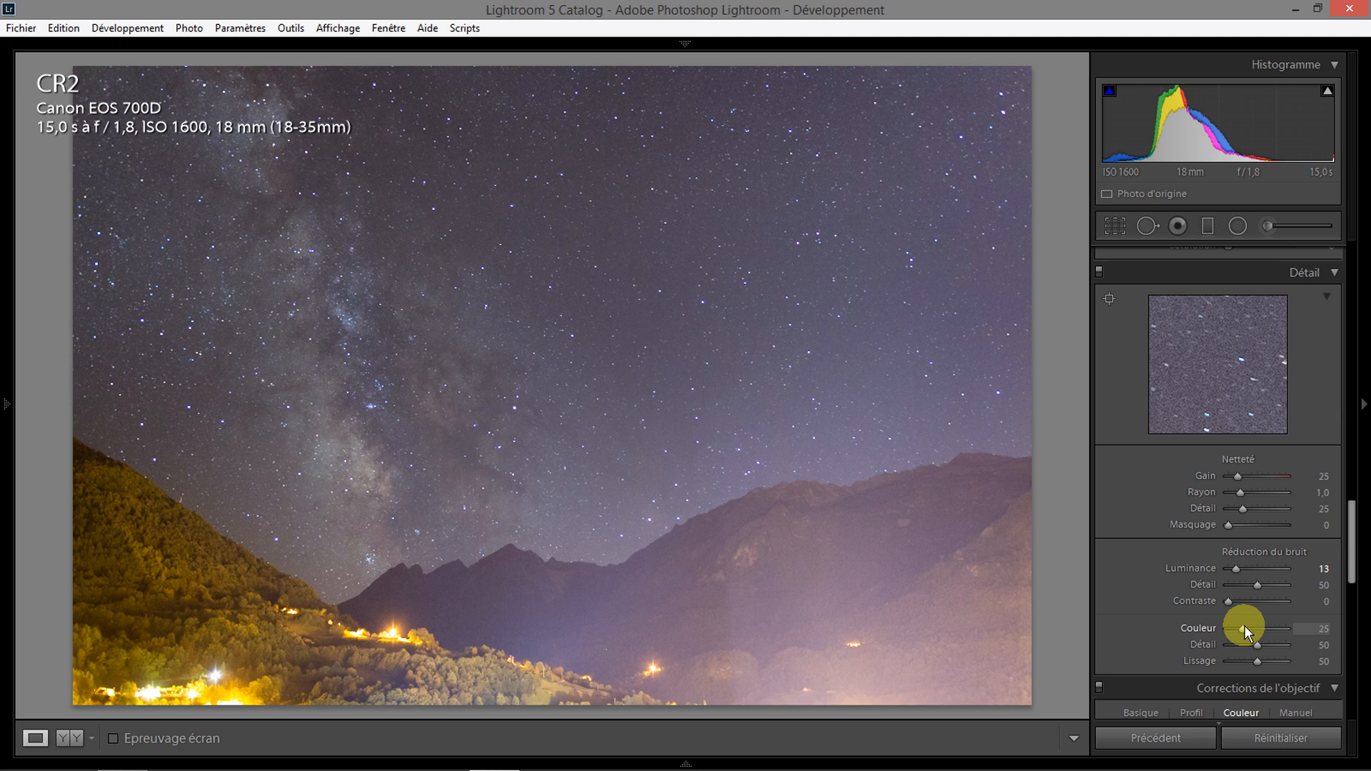
Compare the sky's colour noise with colour noise reduction at 0, and set that reduction to 41
{"action": "left_click_drag", "start_coordinate": [1244, 627], "coordinate": [1245, 631]}
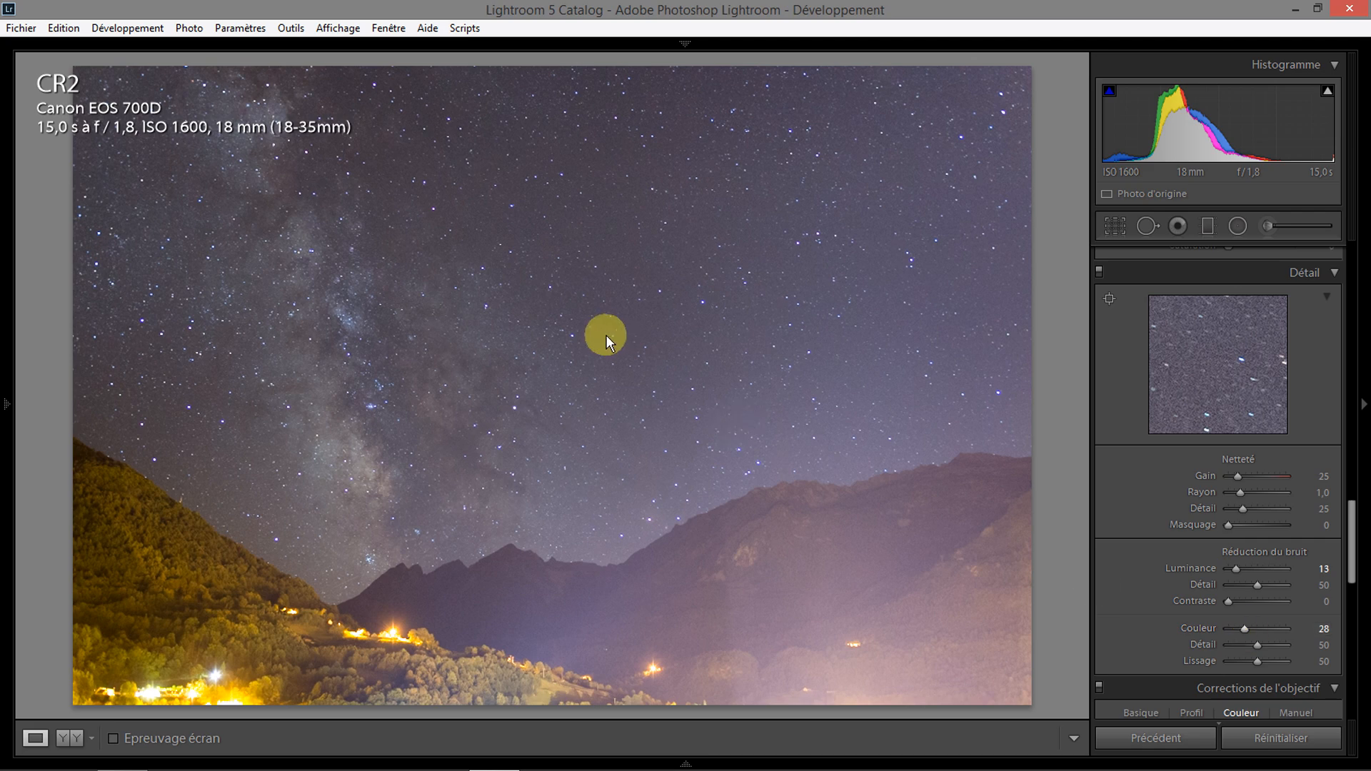
{"action": "left_click", "coordinate": [773, 596]}
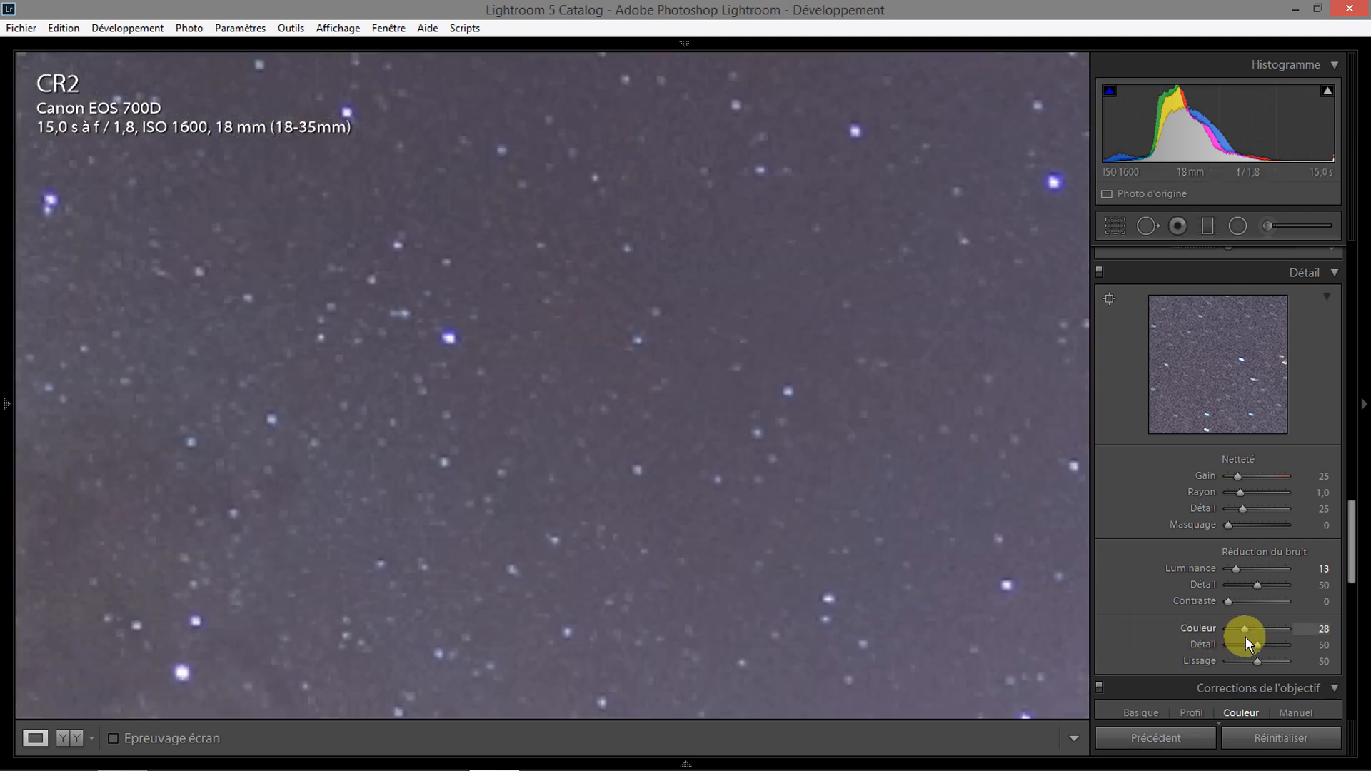
{"action": "left_click_drag", "start_coordinate": [1242, 629], "coordinate": [1205, 633]}
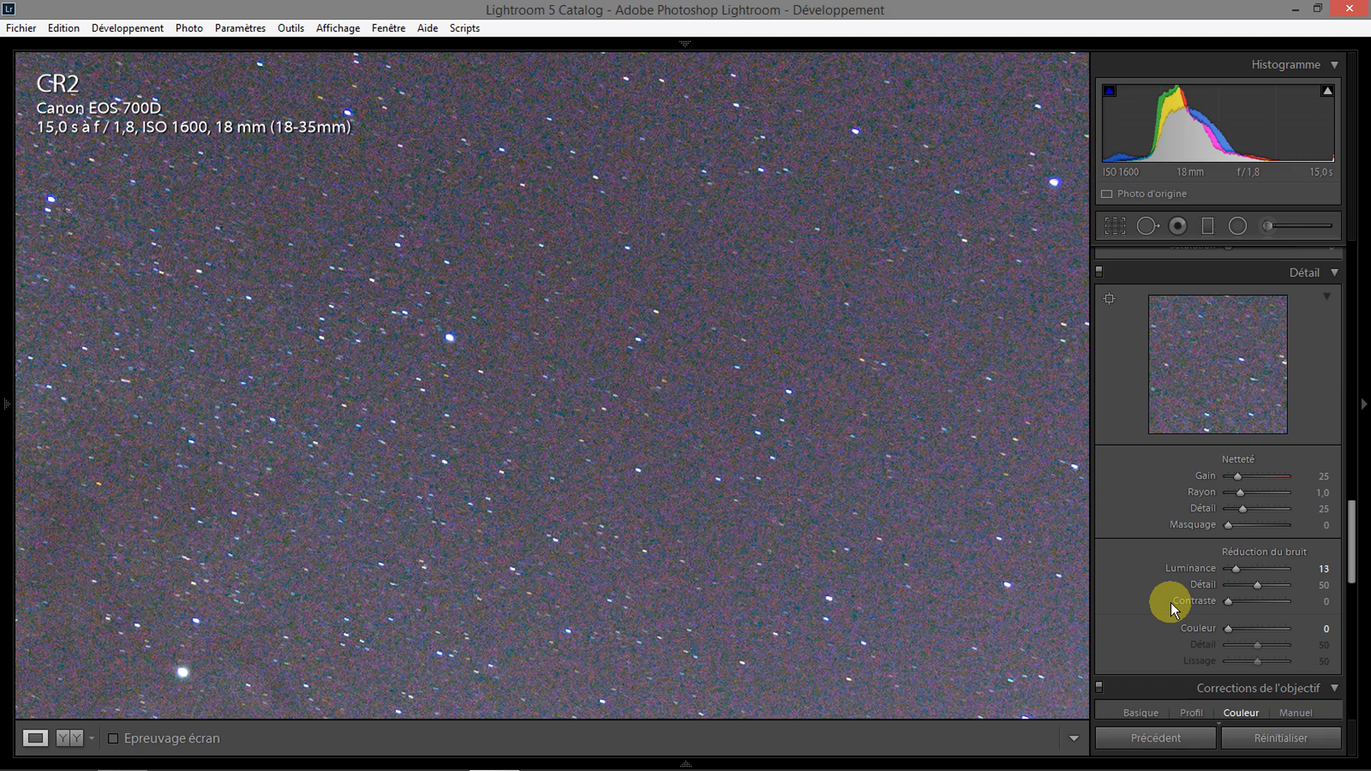
{"action": "left_click_drag", "start_coordinate": [1235, 631], "coordinate": [1248, 633]}
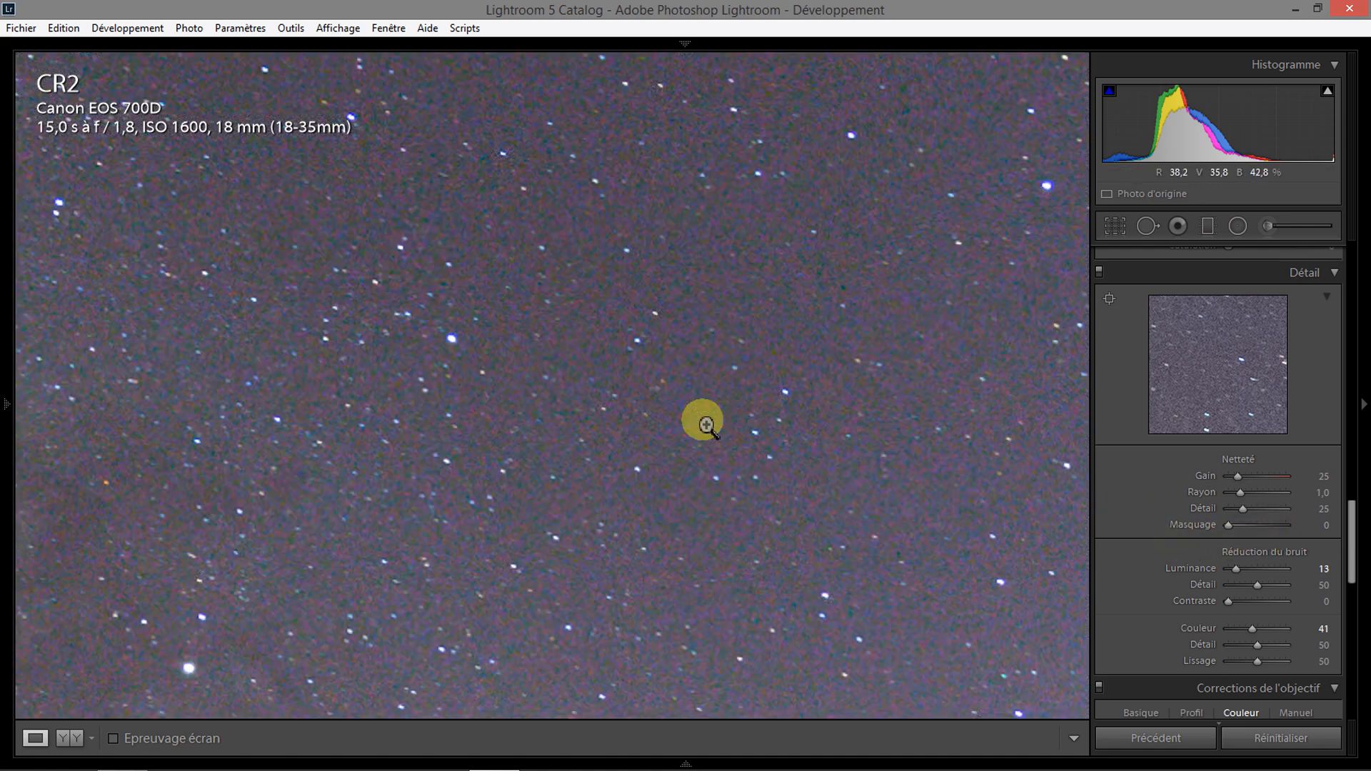
{"action": "left_click", "coordinate": [766, 493]}
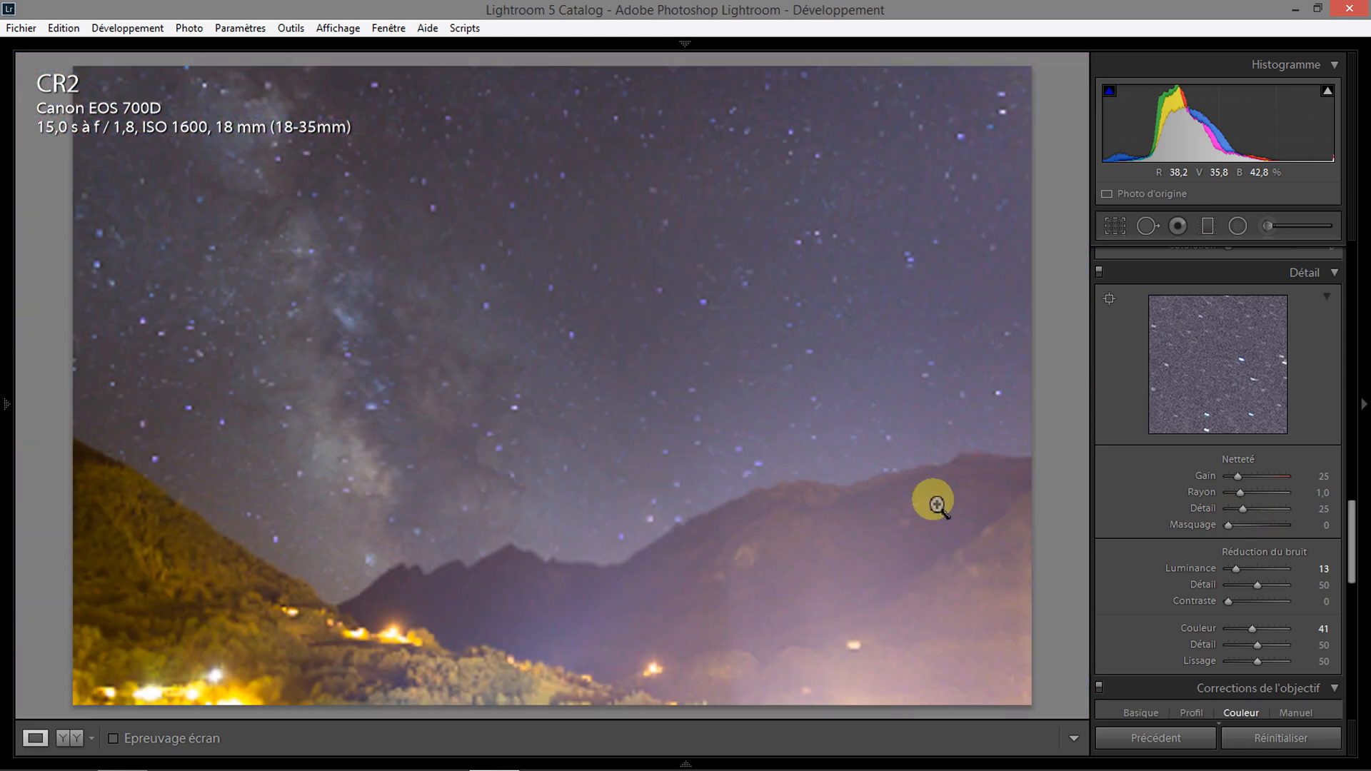
Set the photo's presence to clarity +17, vibrance +4 and saturation +17, testing stronger clarity on the sky first
{"action": "left_click_drag", "start_coordinate": [1346, 545], "coordinate": [1361, 298]}
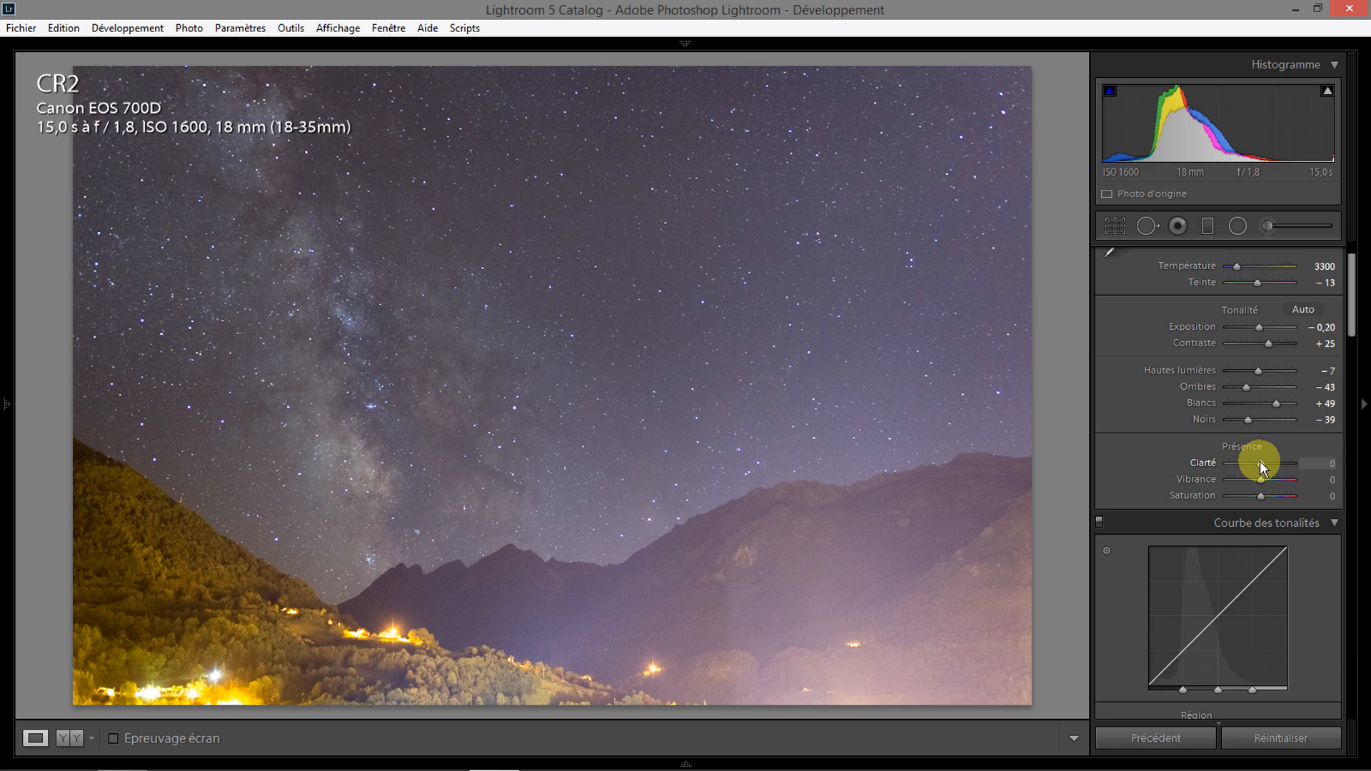
{"action": "left_click_drag", "start_coordinate": [1259, 464], "coordinate": [1284, 468]}
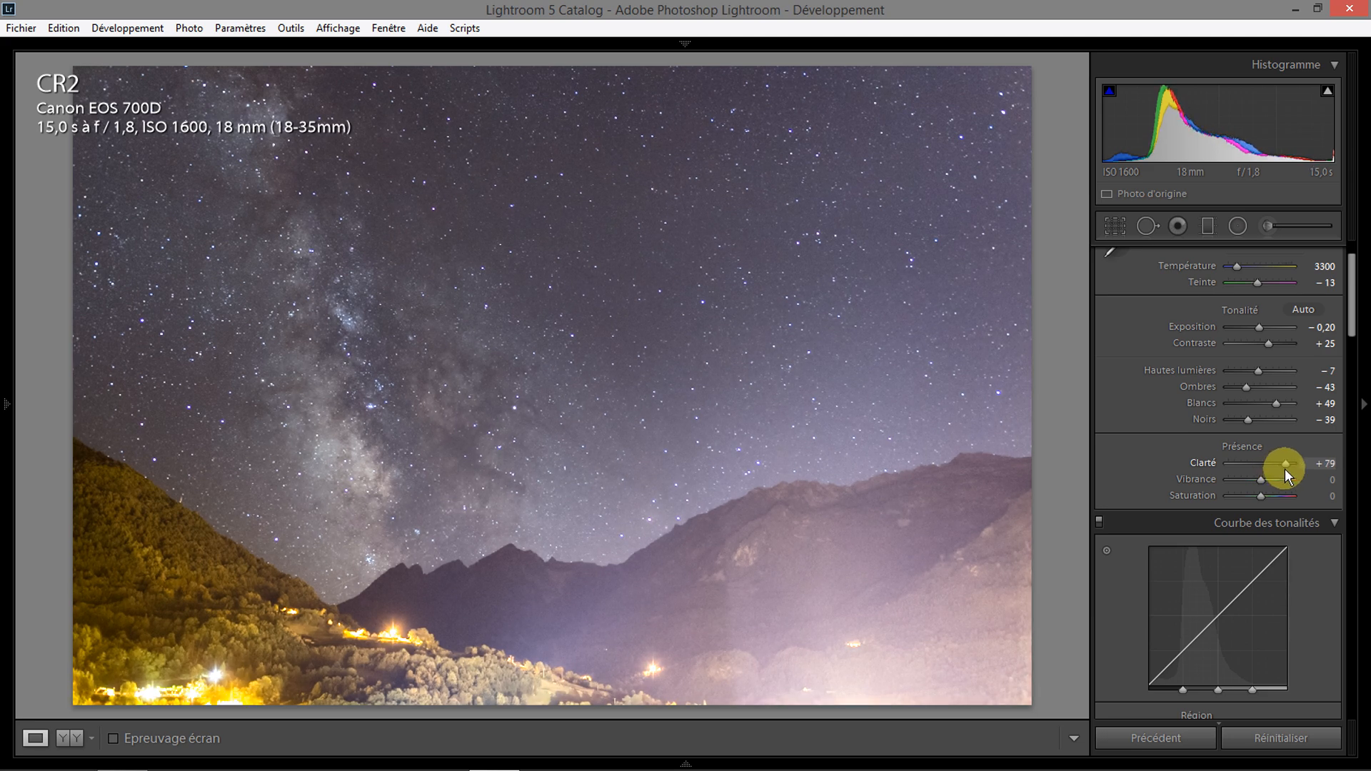
{"action": "left_click_drag", "start_coordinate": [1284, 469], "coordinate": [1278, 466]}
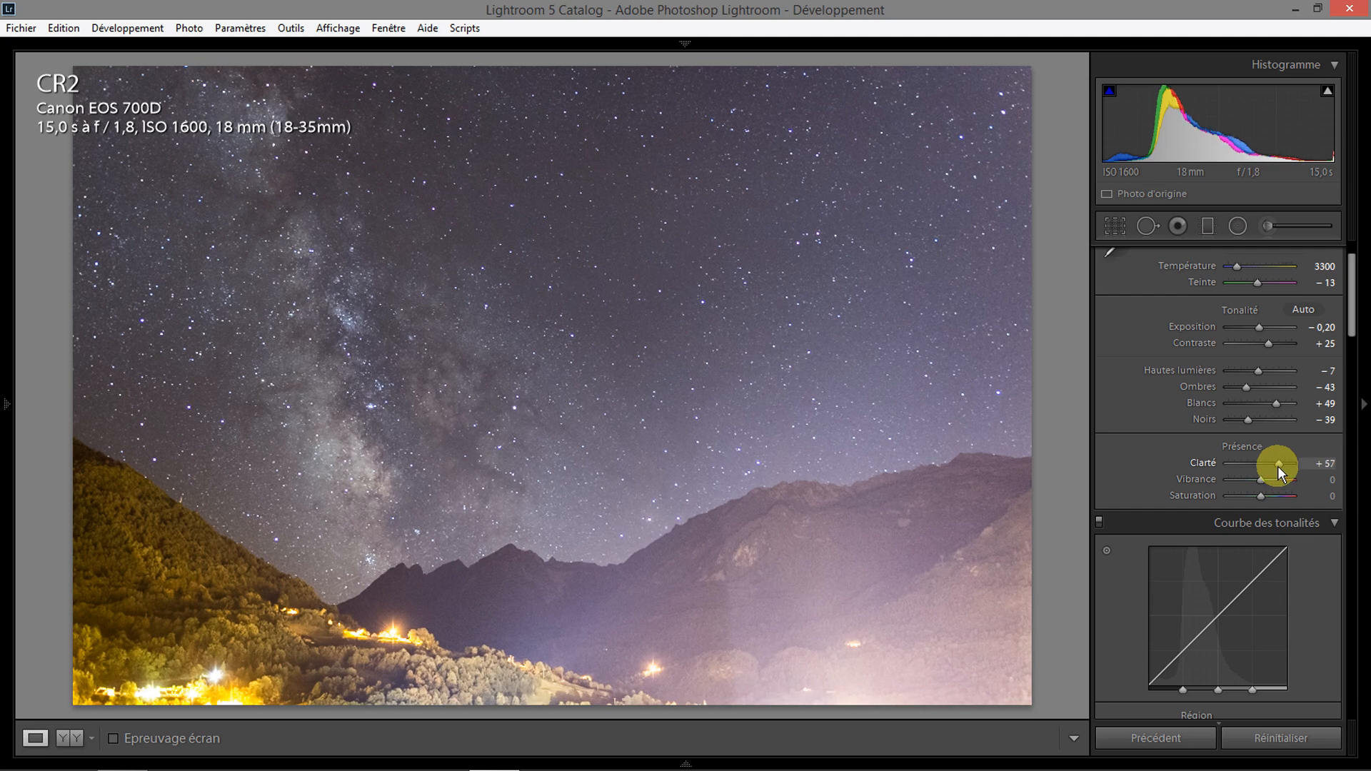
{"action": "left_click", "coordinate": [581, 424]}
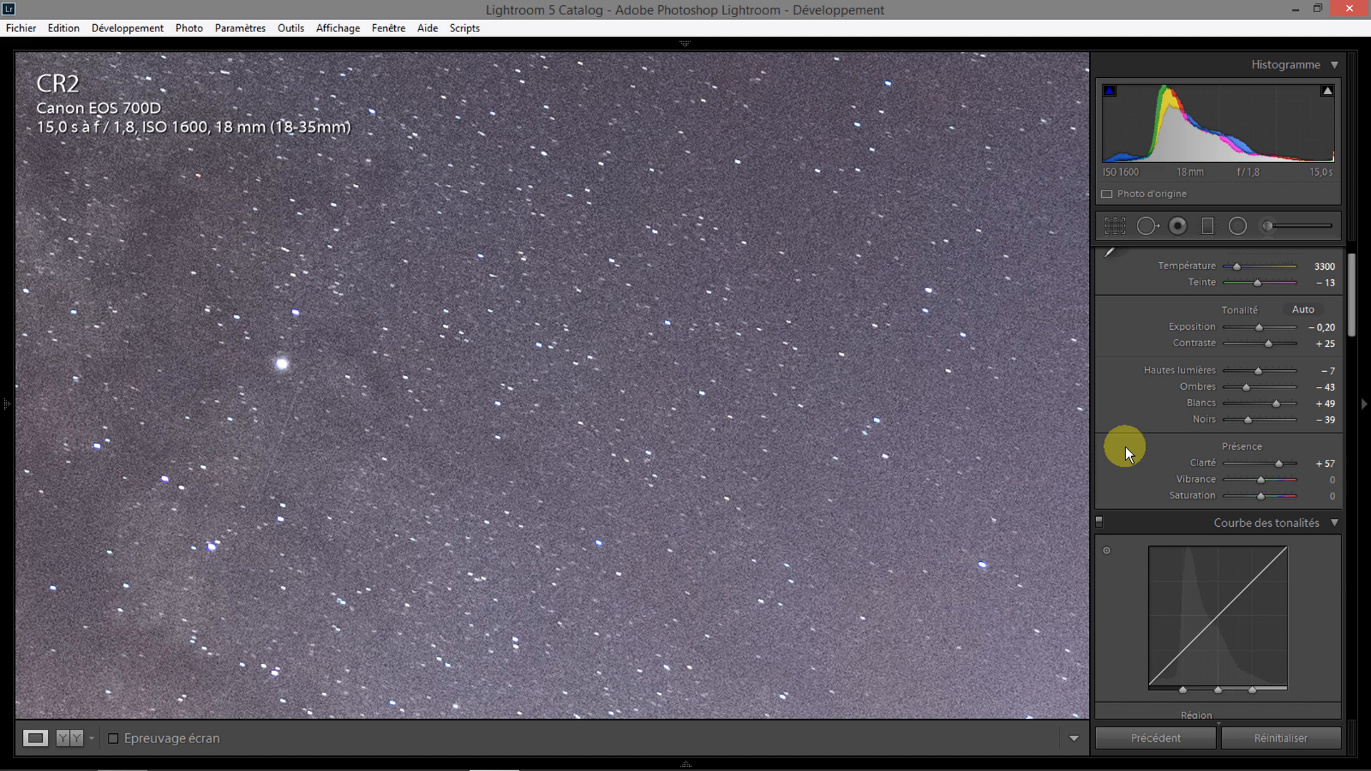
{"action": "left_click", "coordinate": [859, 402]}
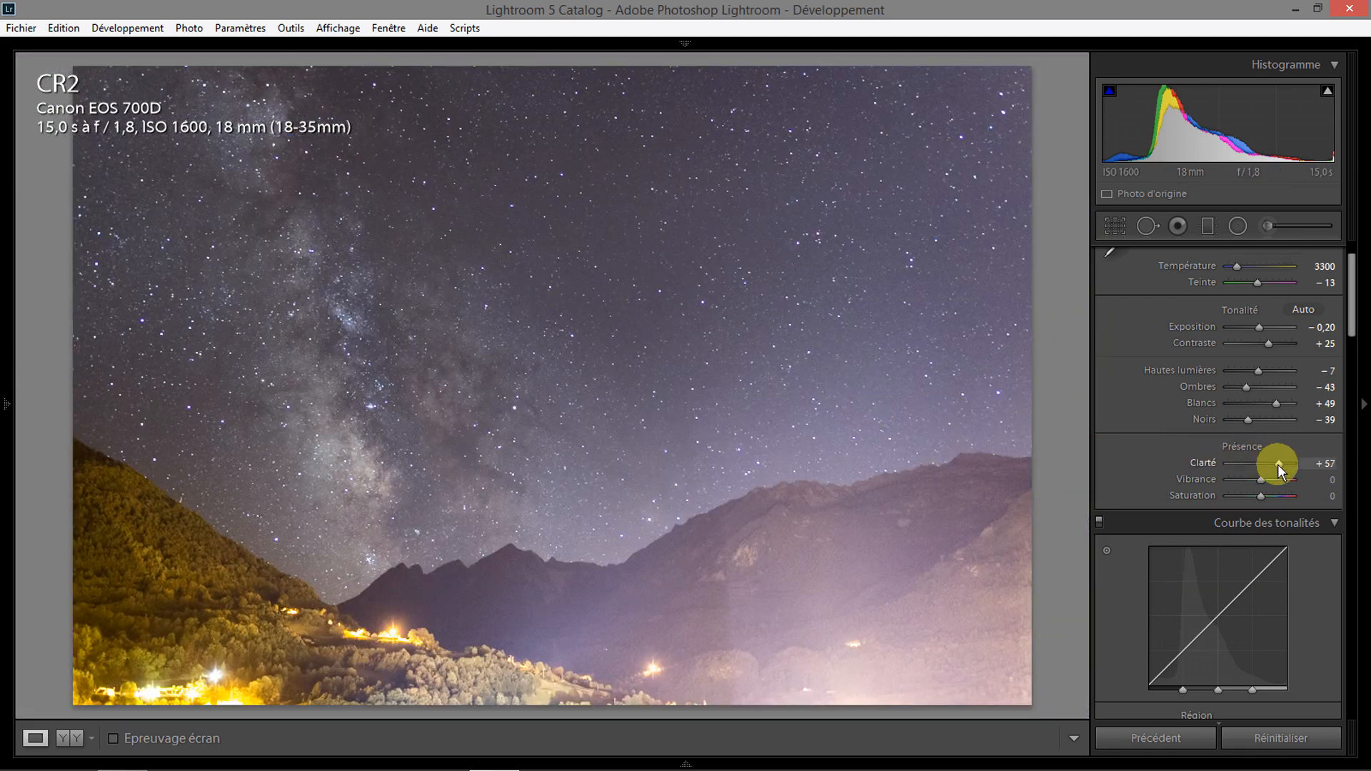
{"action": "left_click_drag", "start_coordinate": [1279, 467], "coordinate": [1265, 465]}
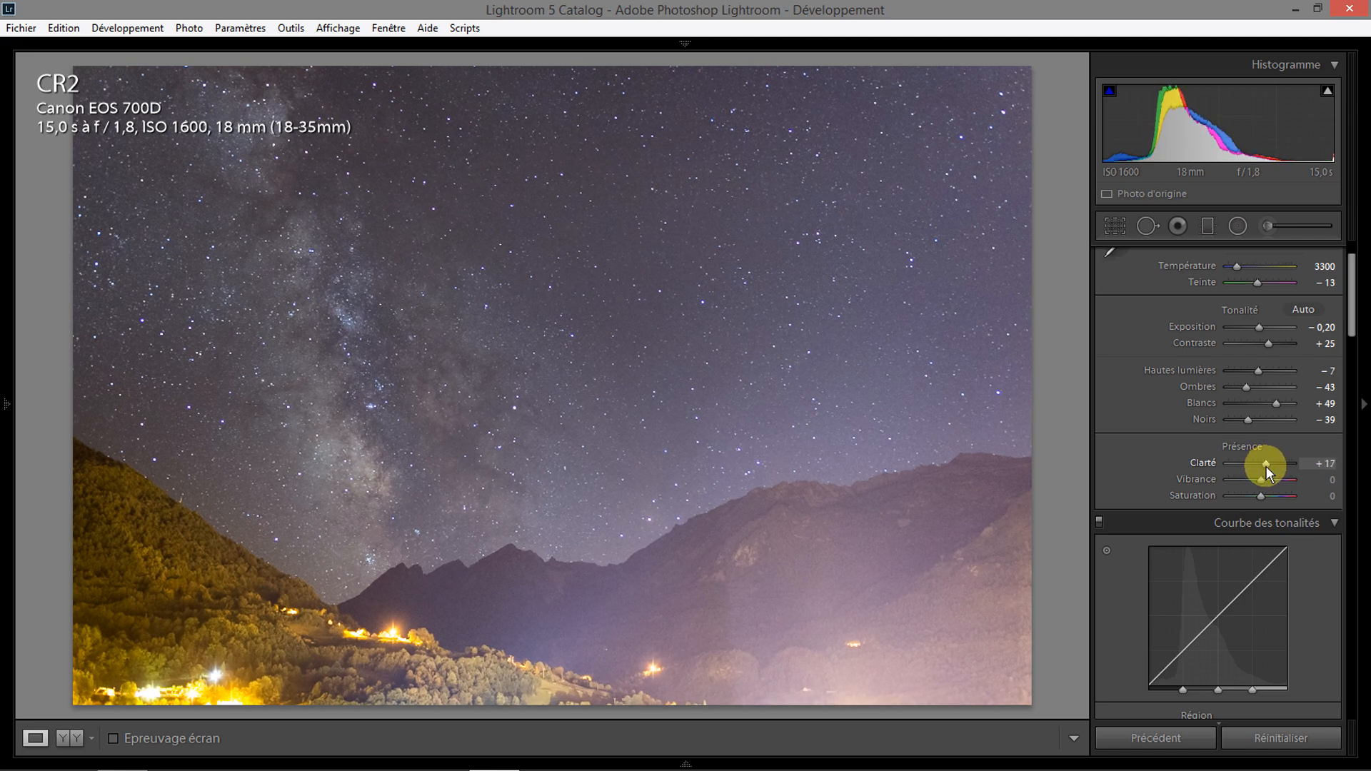
{"action": "left_click_drag", "start_coordinate": [1266, 465], "coordinate": [1265, 466]}
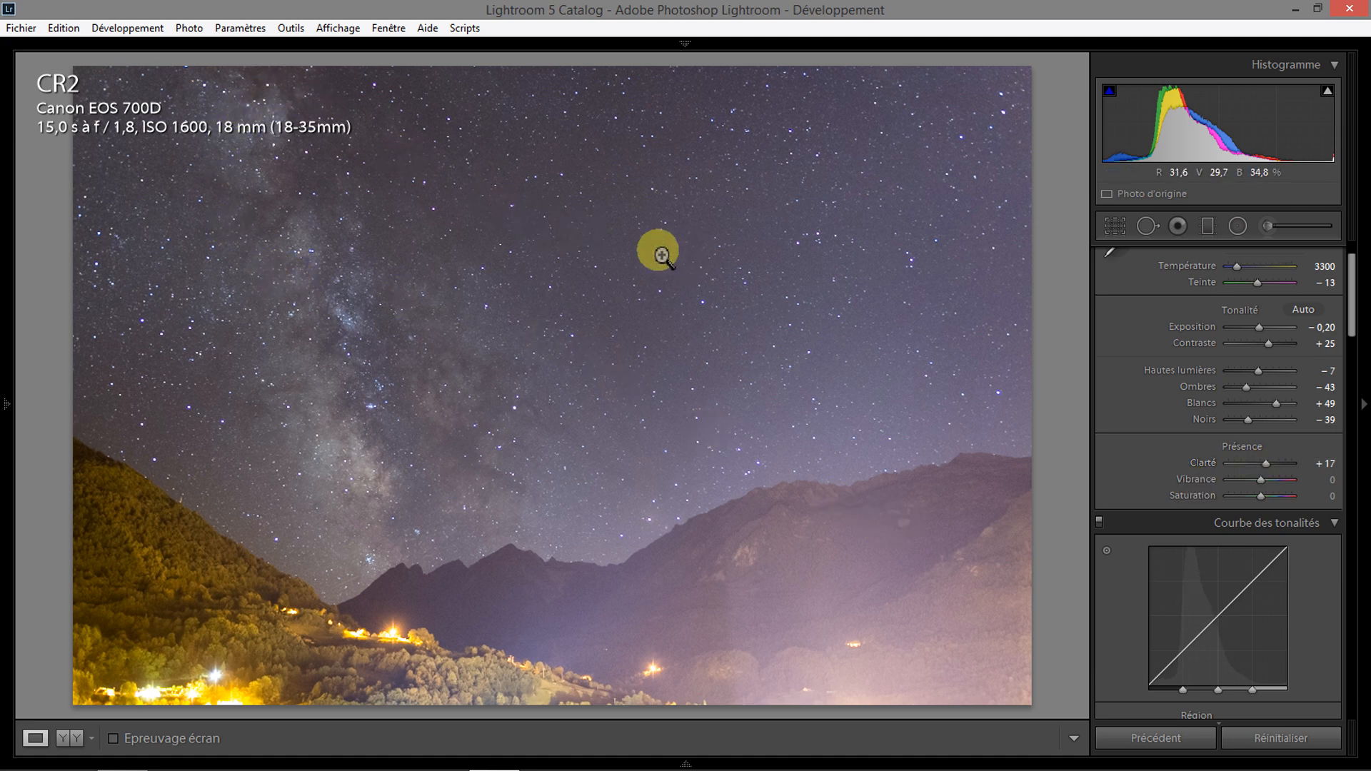
{"action": "mouse_move", "coordinate": [1259, 497]}
{"action": "left_mouse_down"}
{"action": "mouse_move", "coordinate": [1262, 479]}
{"action": "mouse_move", "coordinate": [1268, 496]}
{"action": "left_mouse_up"}
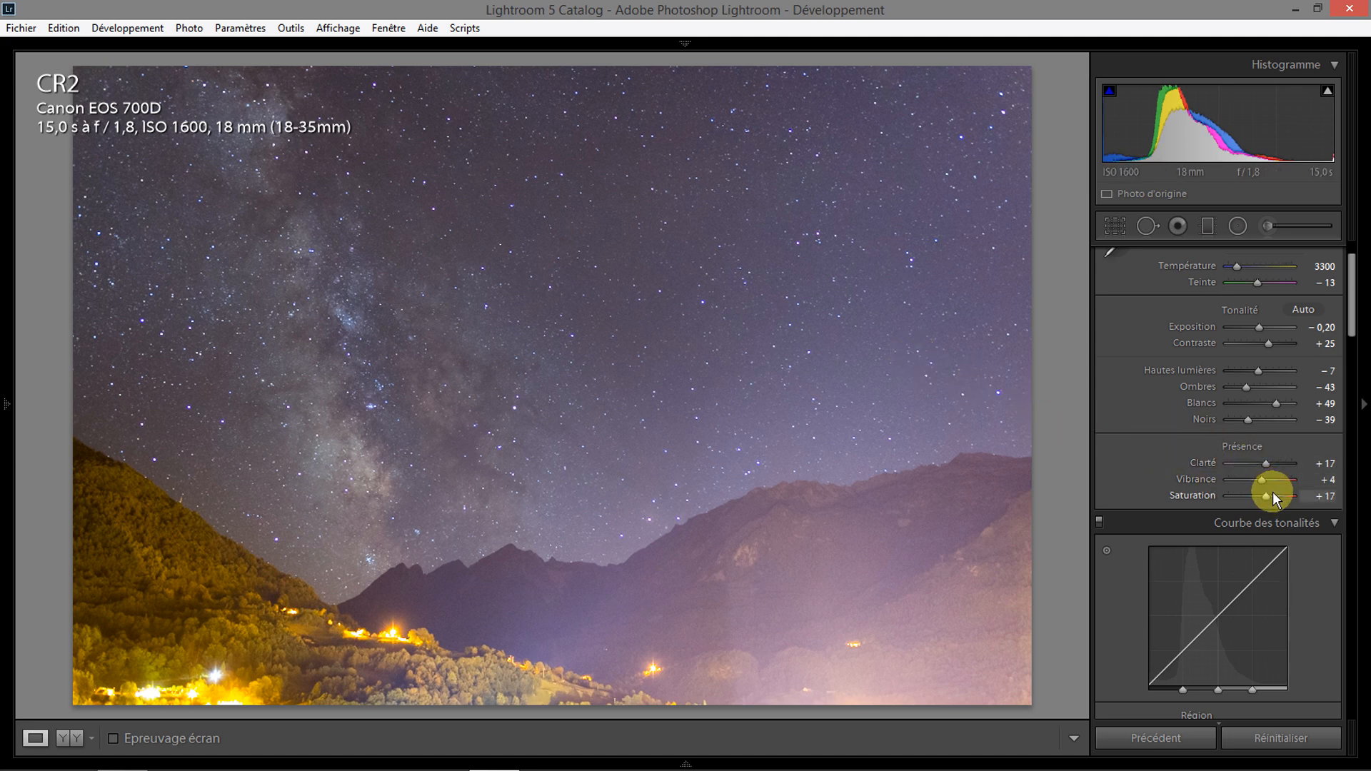
Shape the tone curve with highlights +25, lights +62, darks −13 and shadows −7
{"action": "left_click_drag", "start_coordinate": [1353, 321], "coordinate": [1340, 355]}
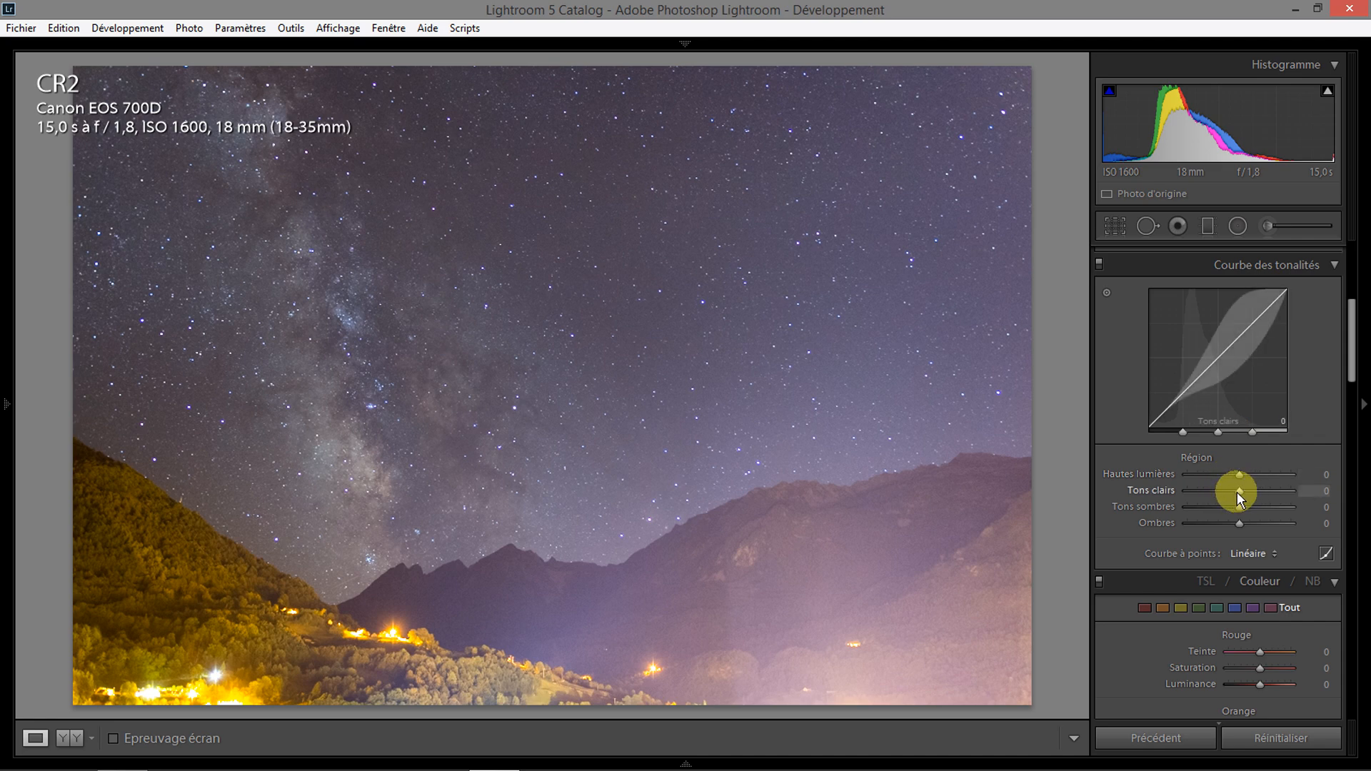
{"action": "left_click_drag", "start_coordinate": [1239, 490], "coordinate": [1267, 491]}
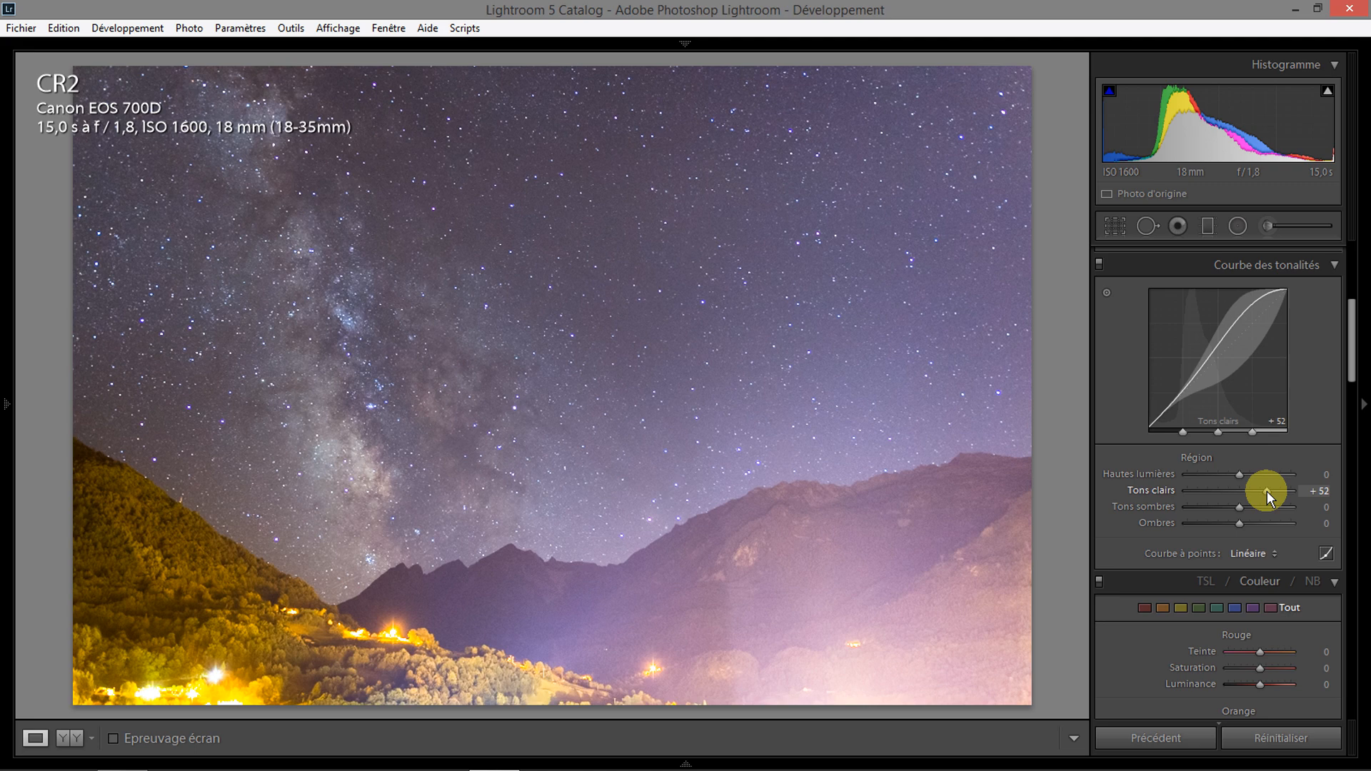
{"action": "mouse_move", "coordinate": [1266, 491]}
{"action": "left_mouse_down"}
{"action": "mouse_move", "coordinate": [1255, 490]}
{"action": "mouse_move", "coordinate": [1280, 489]}
{"action": "left_mouse_up"}
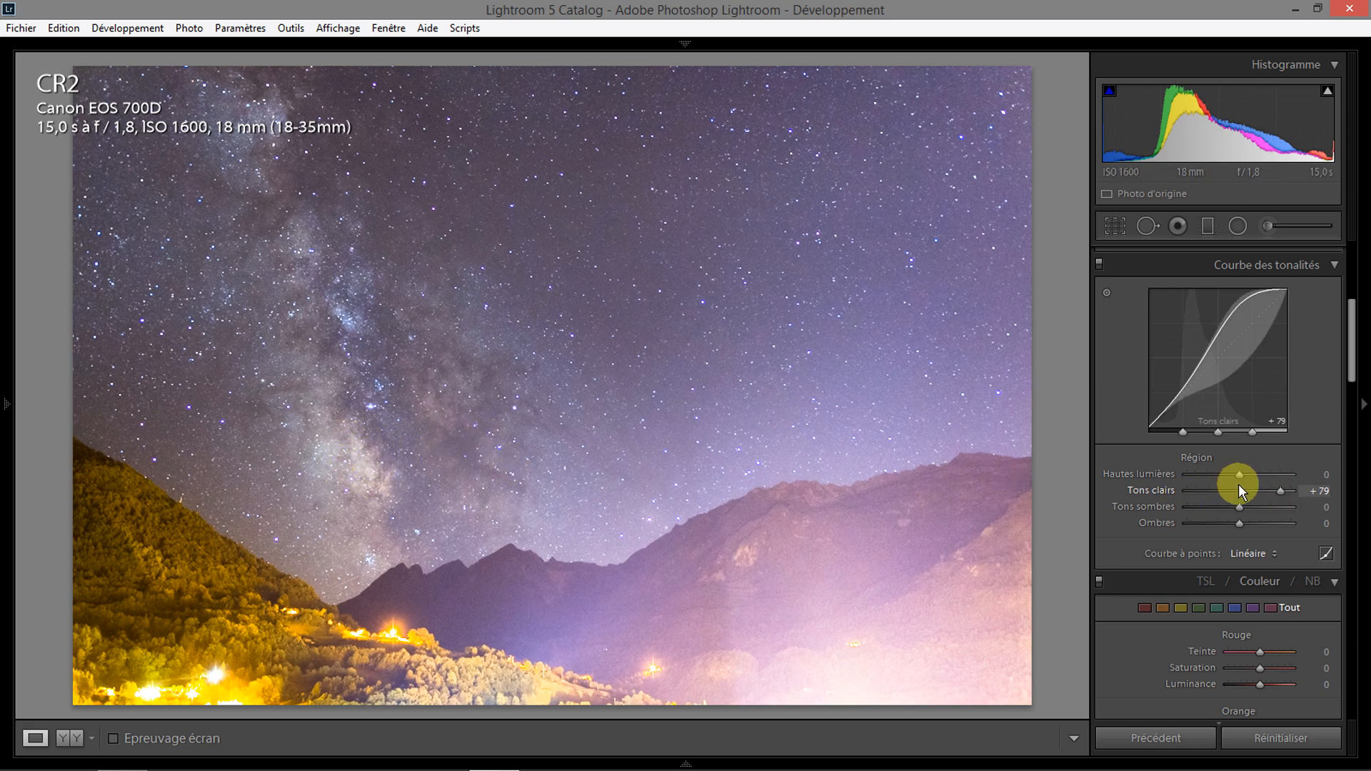
{"action": "mouse_move", "coordinate": [1275, 494]}
{"action": "left_mouse_down"}
{"action": "mouse_move", "coordinate": [1252, 472]}
{"action": "mouse_move", "coordinate": [1280, 474]}
{"action": "mouse_move", "coordinate": [1252, 474]}
{"action": "mouse_move", "coordinate": [1250, 494]}
{"action": "mouse_move", "coordinate": [1268, 491]}
{"action": "left_mouse_up"}
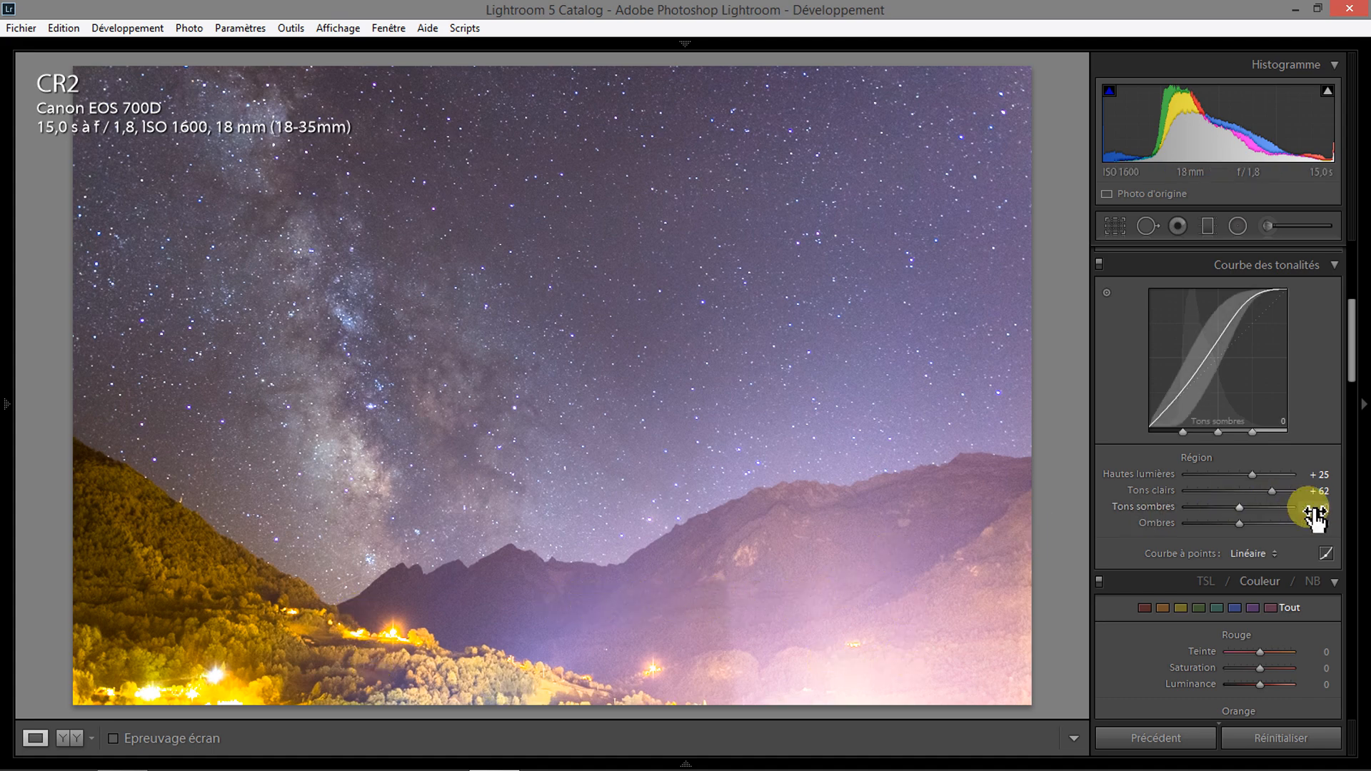
{"action": "left_click_drag", "start_coordinate": [1351, 367], "coordinate": [1352, 377]}
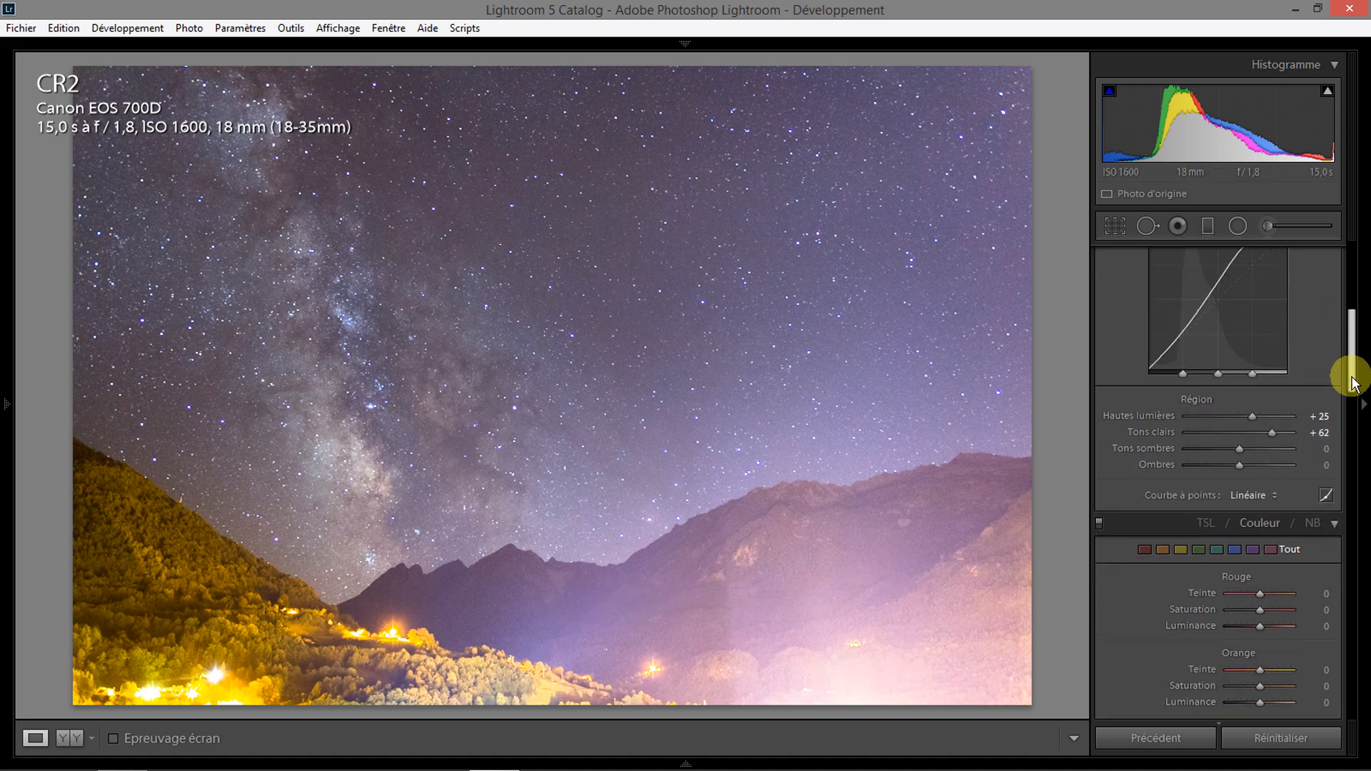
{"action": "mouse_move", "coordinate": [1238, 449]}
{"action": "left_mouse_down"}
{"action": "mouse_move", "coordinate": [1225, 451]}
{"action": "mouse_move", "coordinate": [1237, 465]}
{"action": "left_mouse_up"}
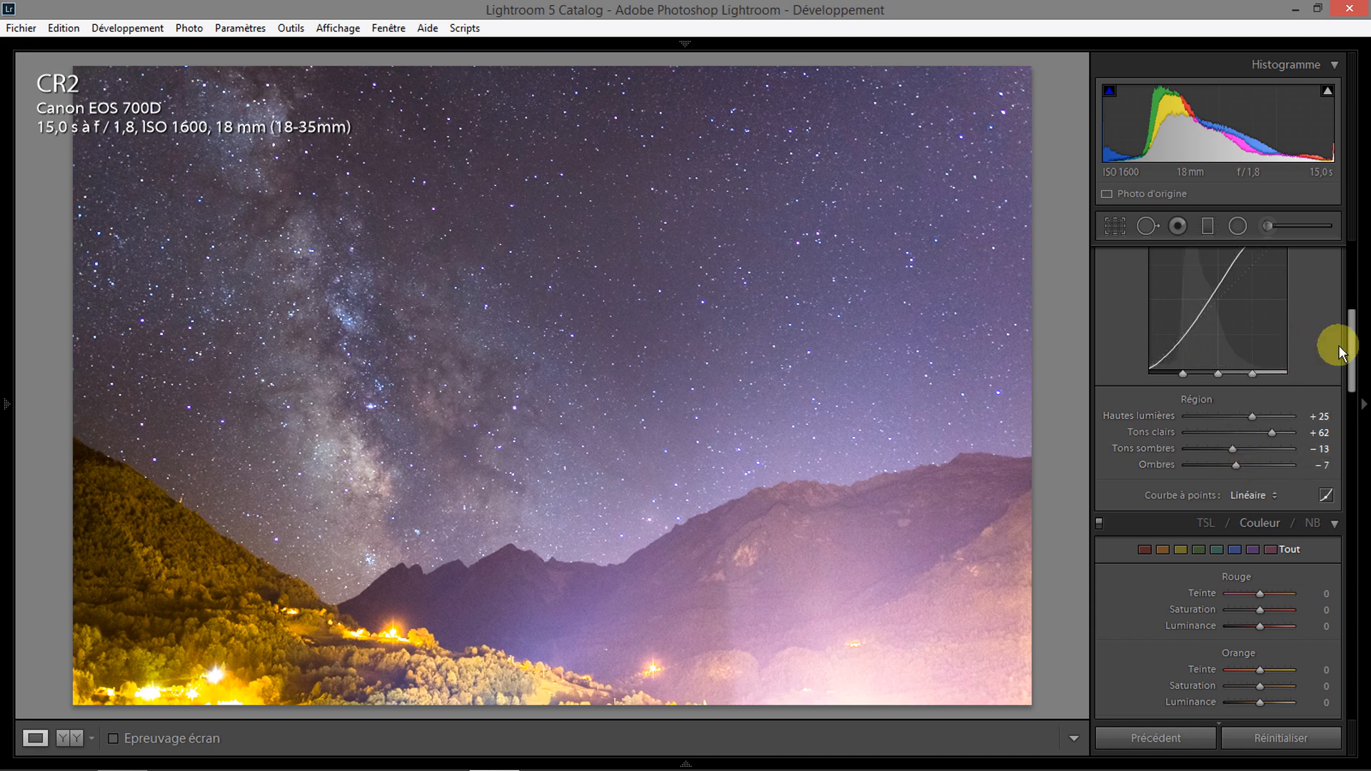
Tone down the photo's yellows with a saturation of −27 and a luminance of −16
{"action": "left_click_drag", "start_coordinate": [1357, 369], "coordinate": [1344, 416]}
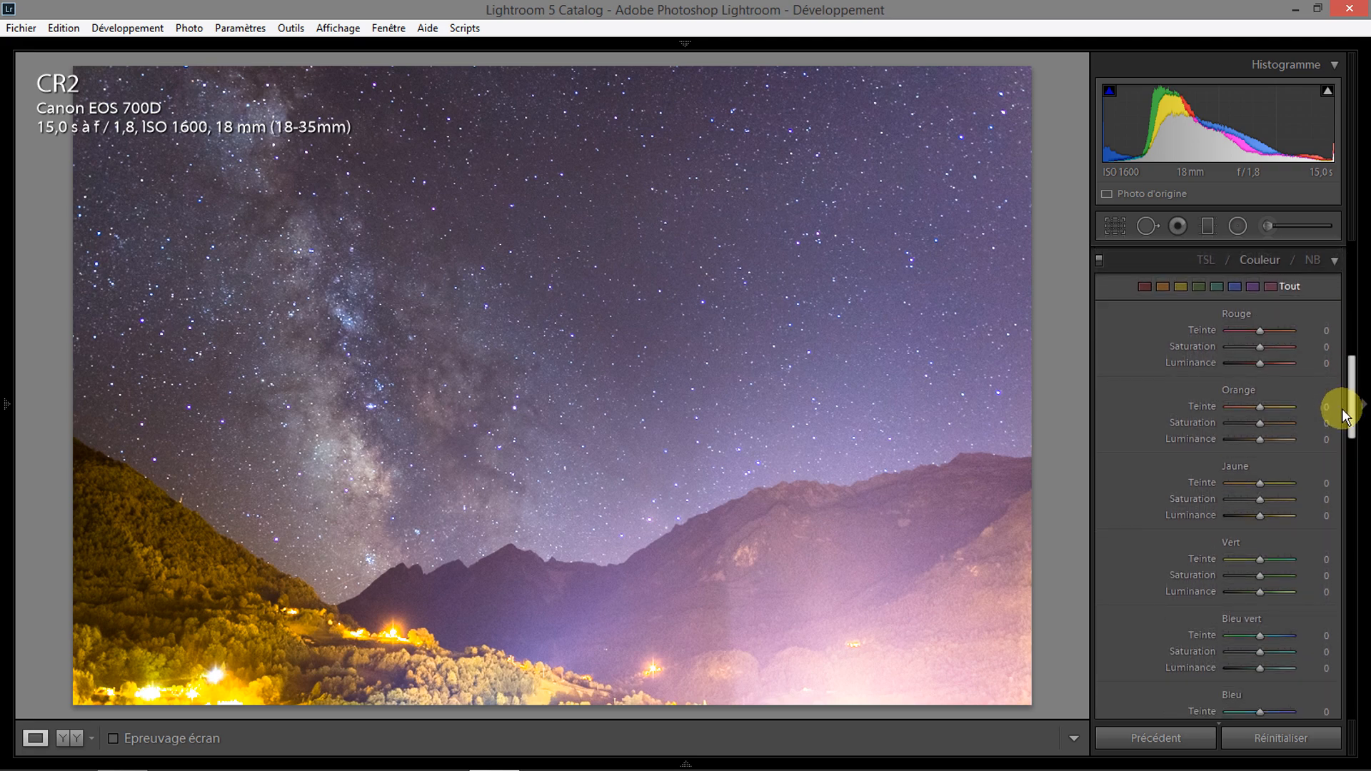
{"action": "mouse_move", "coordinate": [1345, 416]}
{"action": "left_mouse_down"}
{"action": "mouse_move", "coordinate": [1331, 447]}
{"action": "mouse_move", "coordinate": [1348, 406]}
{"action": "left_mouse_up"}
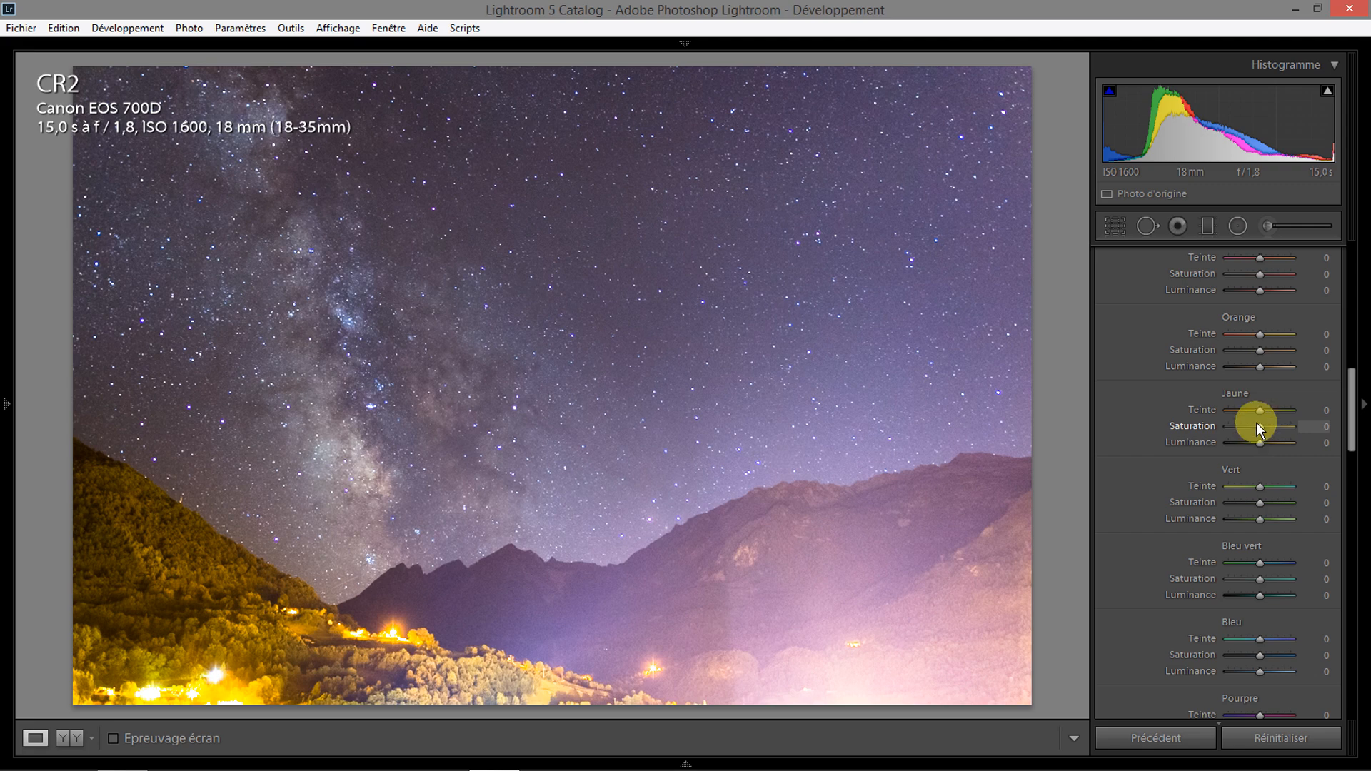
{"action": "mouse_move", "coordinate": [1263, 426]}
{"action": "left_mouse_down"}
{"action": "mouse_move", "coordinate": [1250, 426]}
{"action": "mouse_move", "coordinate": [1256, 444]}
{"action": "left_mouse_up"}
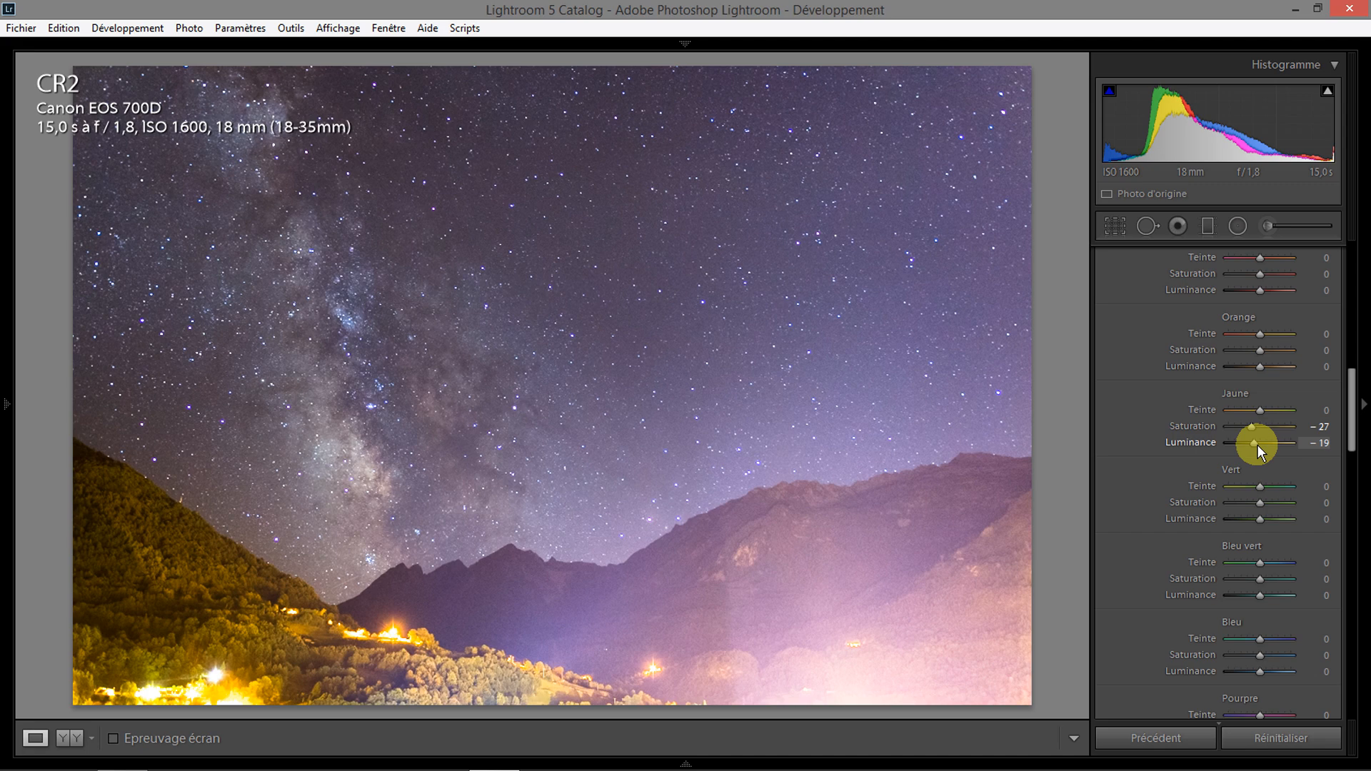
{"action": "left_click_drag", "start_coordinate": [1255, 439], "coordinate": [1252, 443]}
{"action": "left_click_drag", "start_coordinate": [1254, 448], "coordinate": [1253, 443]}
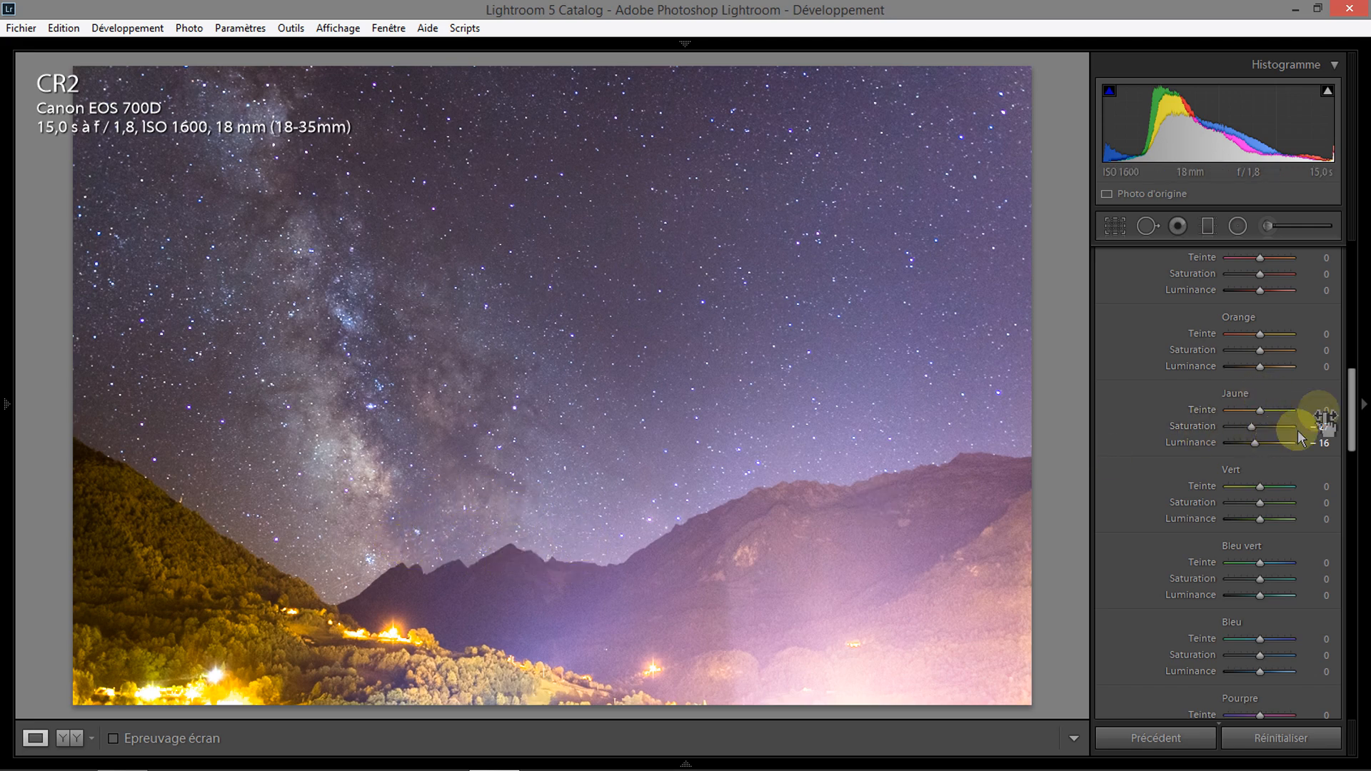
Try a lower saturation for the photo's oranges, and reset it to 0
{"action": "left_click_drag", "start_coordinate": [1348, 435], "coordinate": [1348, 423]}
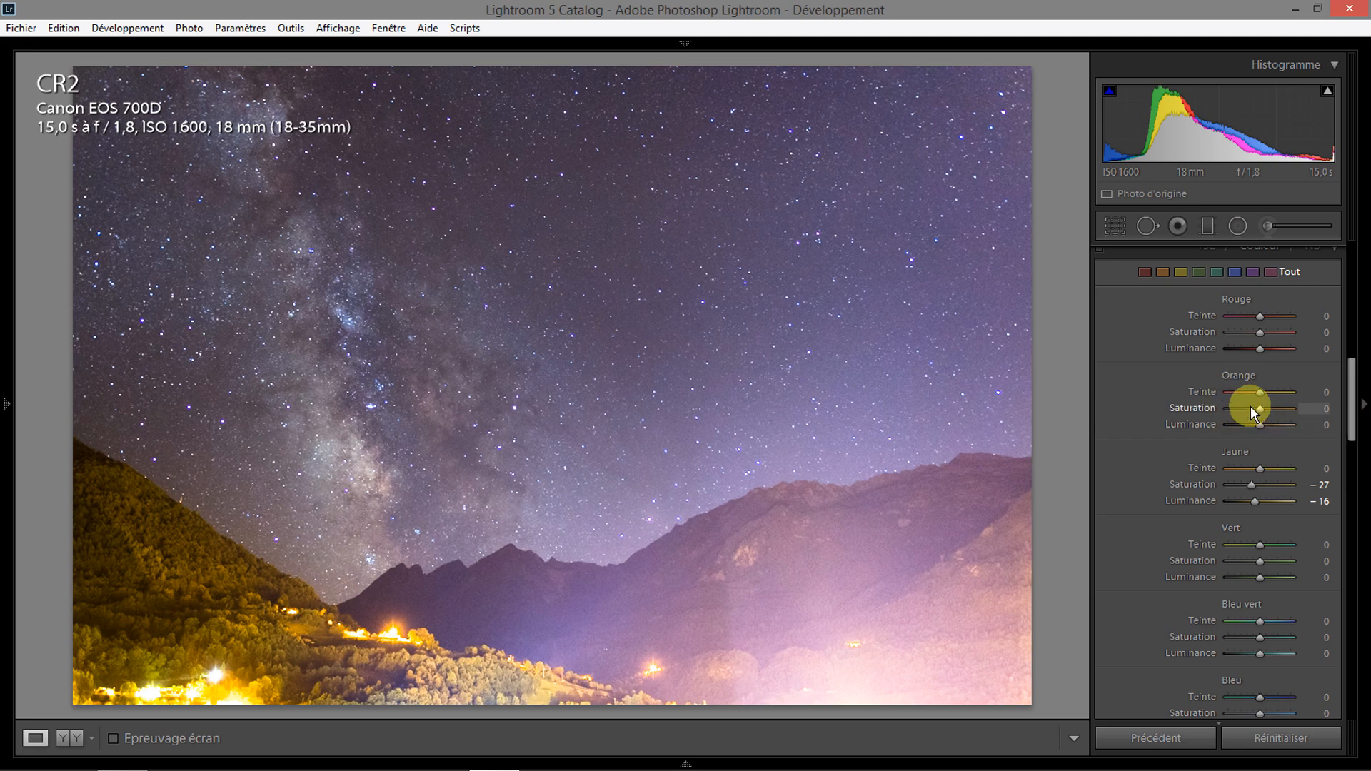
{"action": "left_click", "coordinate": [1248, 407]}
{"action": "left_click_drag", "start_coordinate": [1248, 407], "coordinate": [1232, 410]}
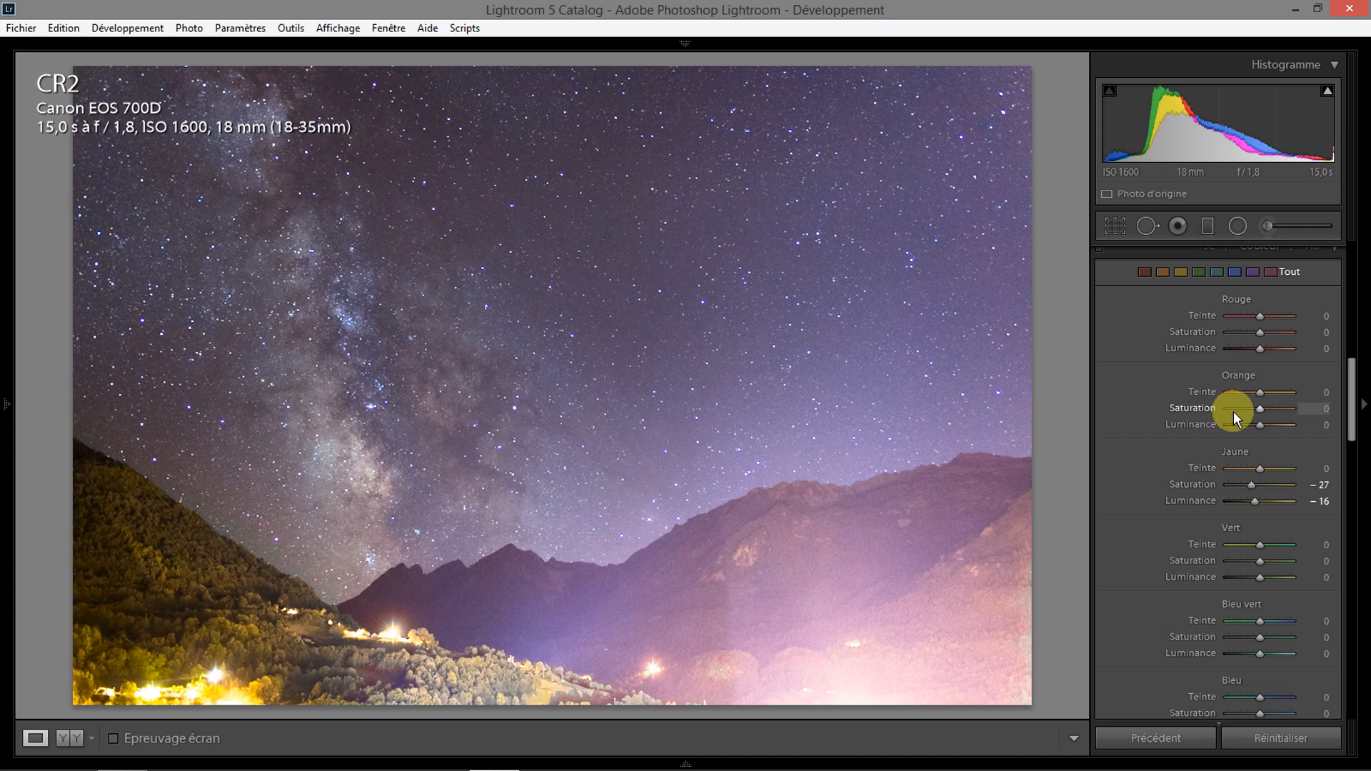
{"action": "double_click", "coordinate": [1232, 411]}
Split-tone the highlights with hue 102 and saturation 3, and try a shadow tint of hue 141 and saturation 20
{"action": "left_click_drag", "start_coordinate": [1352, 404], "coordinate": [1350, 487]}
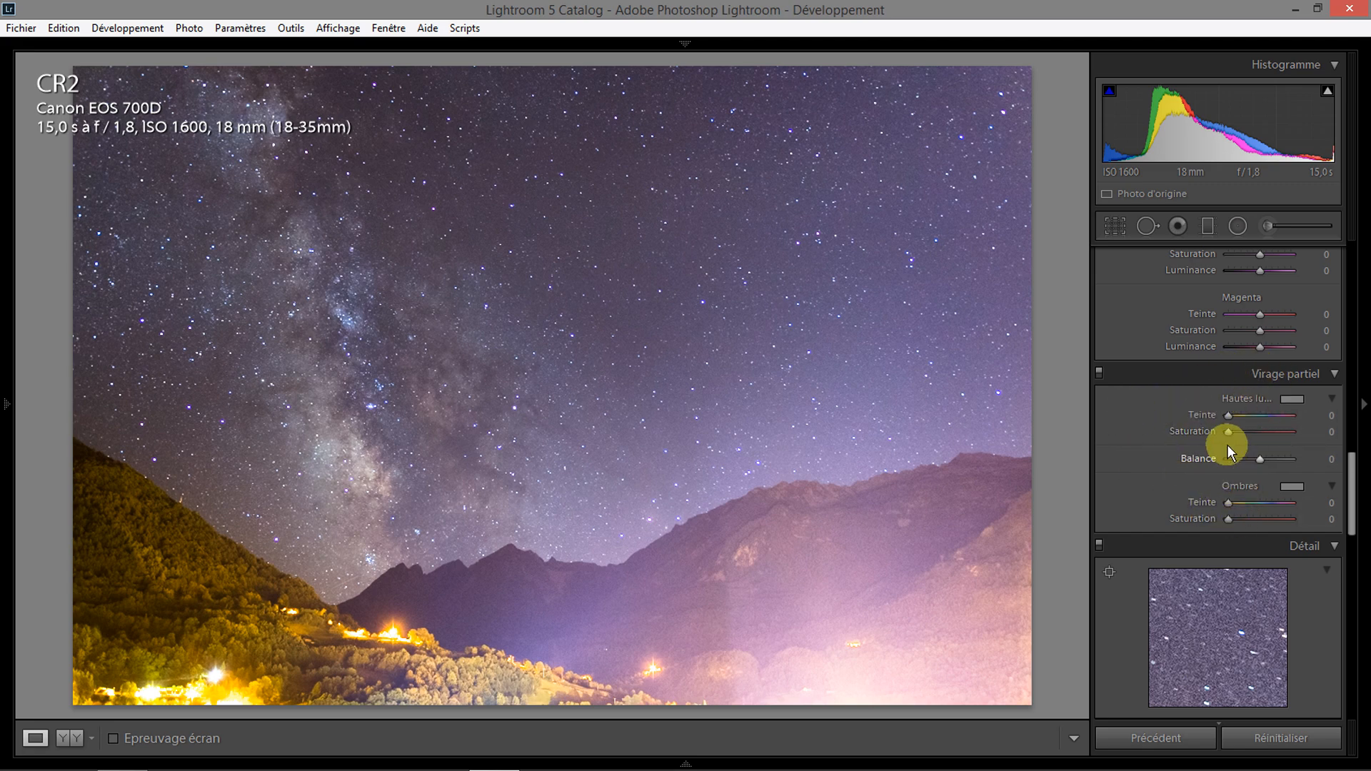
{"action": "left_click_drag", "start_coordinate": [1227, 418], "coordinate": [1240, 422]}
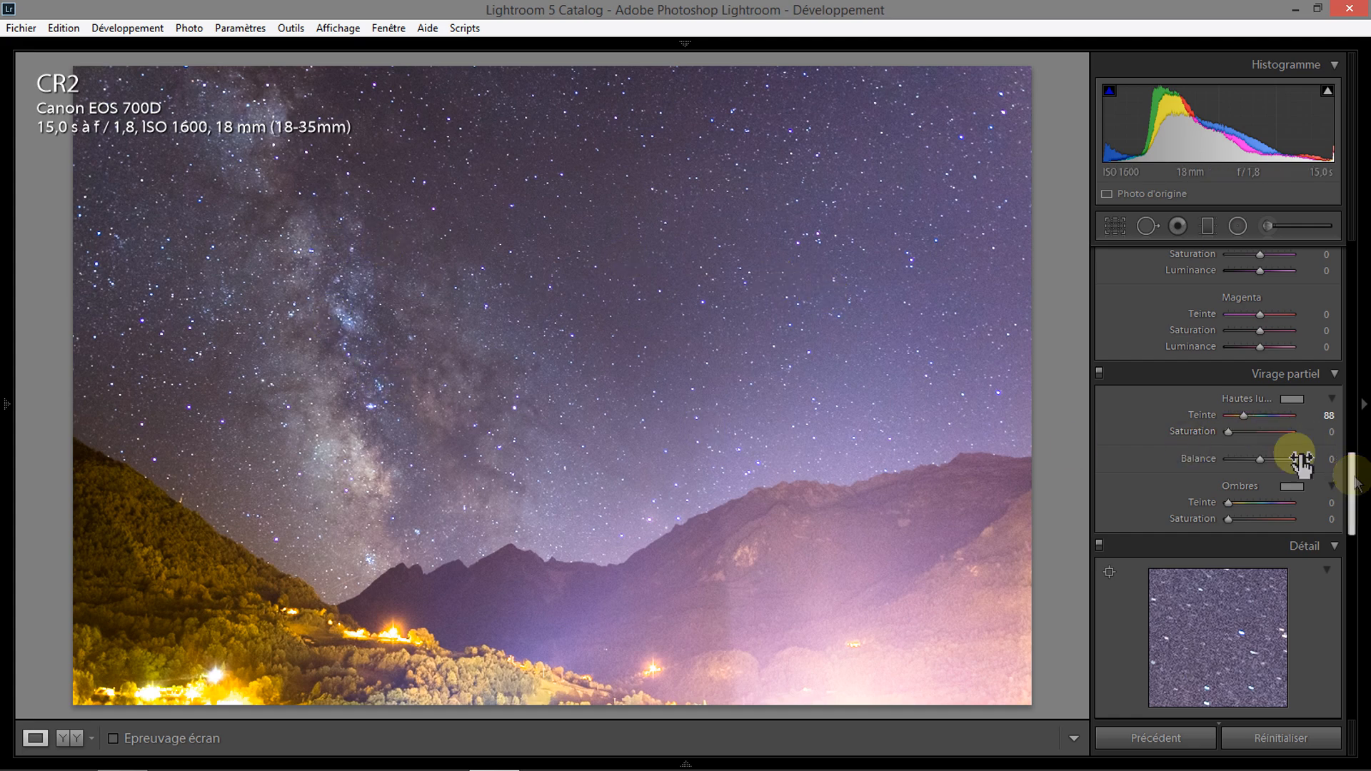
{"action": "left_click_drag", "start_coordinate": [1225, 434], "coordinate": [1235, 424]}
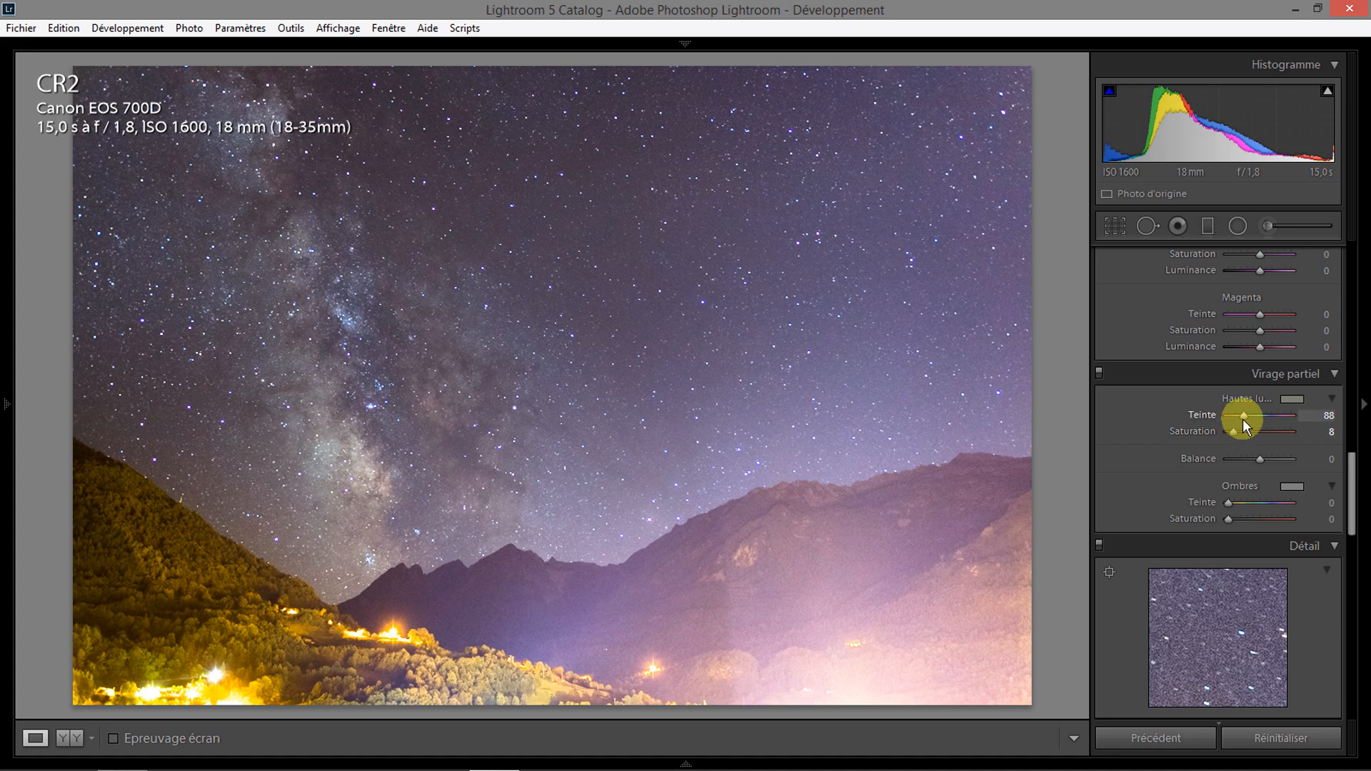
{"action": "mouse_move", "coordinate": [1243, 417]}
{"action": "left_mouse_down"}
{"action": "mouse_move", "coordinate": [1275, 417]}
{"action": "mouse_move", "coordinate": [1246, 417]}
{"action": "left_mouse_up"}
{"action": "mouse_move", "coordinate": [1233, 433]}
{"action": "left_mouse_down"}
{"action": "mouse_move", "coordinate": [1248, 430]}
{"action": "mouse_move", "coordinate": [1232, 430]}
{"action": "left_mouse_up"}
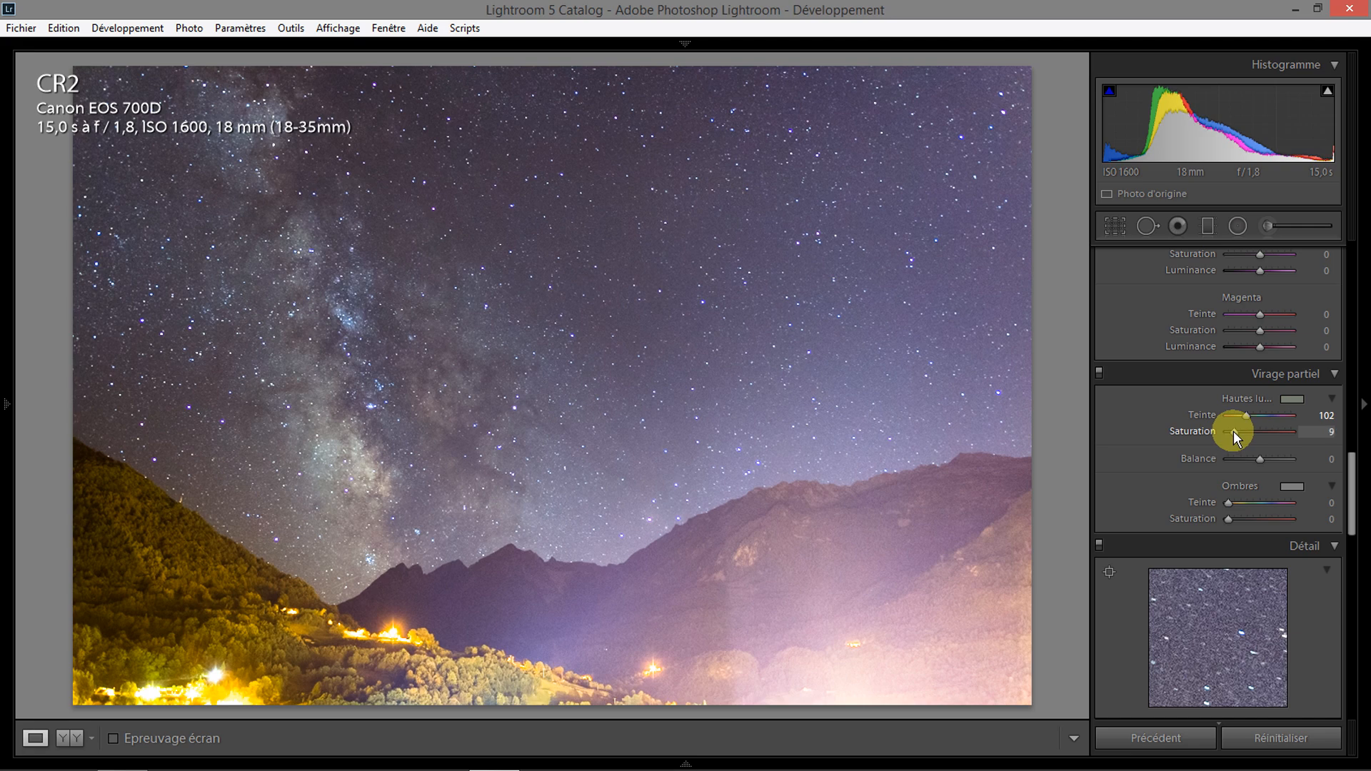
{"action": "double_click", "coordinate": [1237, 432]}
{"action": "left_click_drag", "start_coordinate": [1234, 432], "coordinate": [1235, 431]}
{"action": "left_click_drag", "start_coordinate": [1228, 507], "coordinate": [1252, 502]}
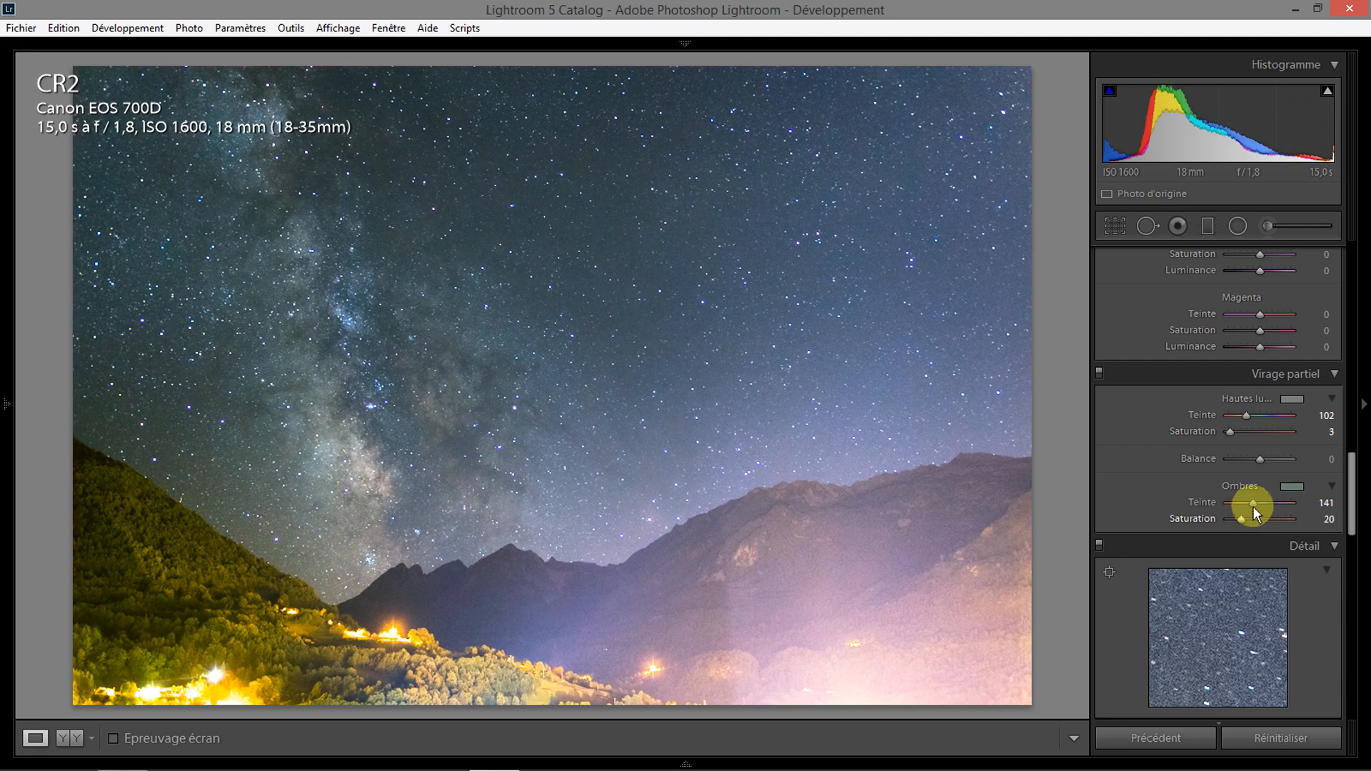
{"action": "double_click", "coordinate": [1254, 501]}
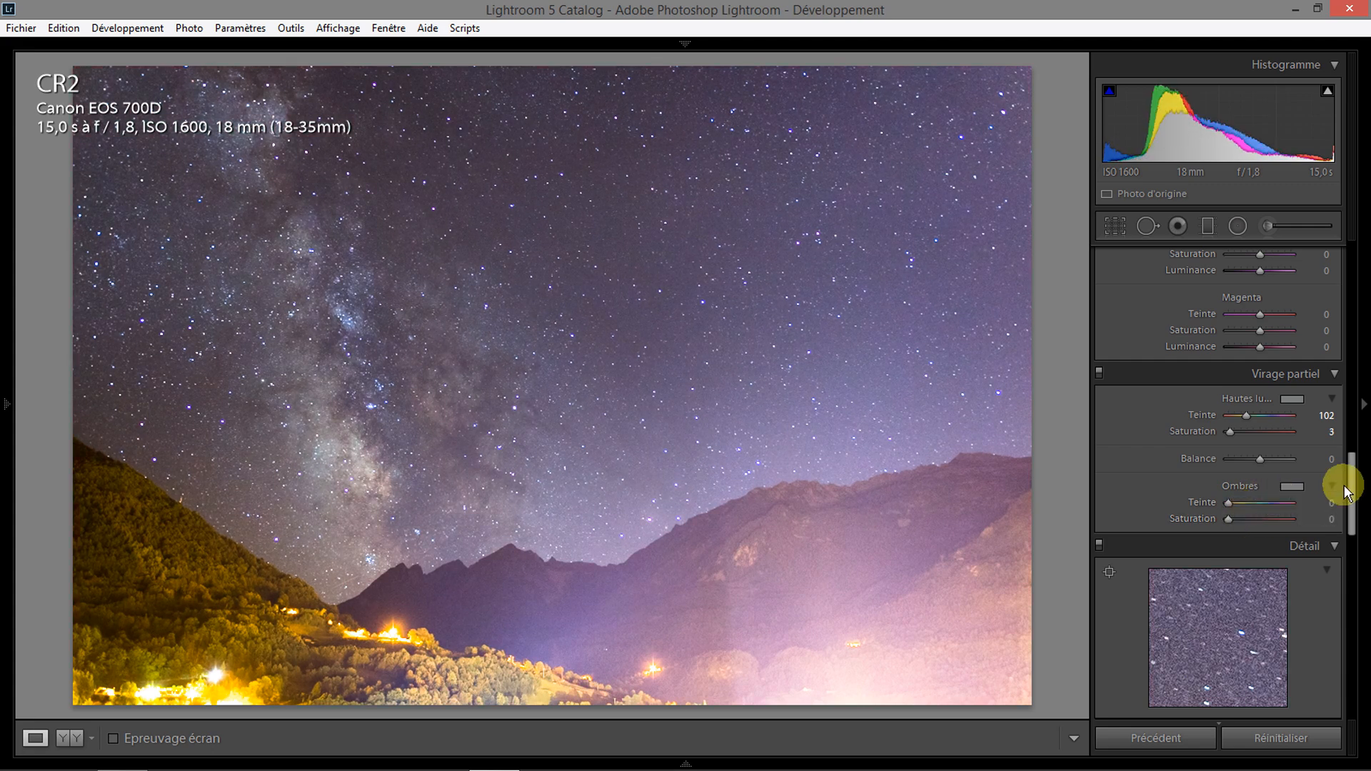
Paint an adjustment brush mask over the whole sky, with feather 37, enlarging the brush size from 34 to 47.2 to complete it
{"action": "left_click_drag", "start_coordinate": [1340, 480], "coordinate": [1353, 291]}
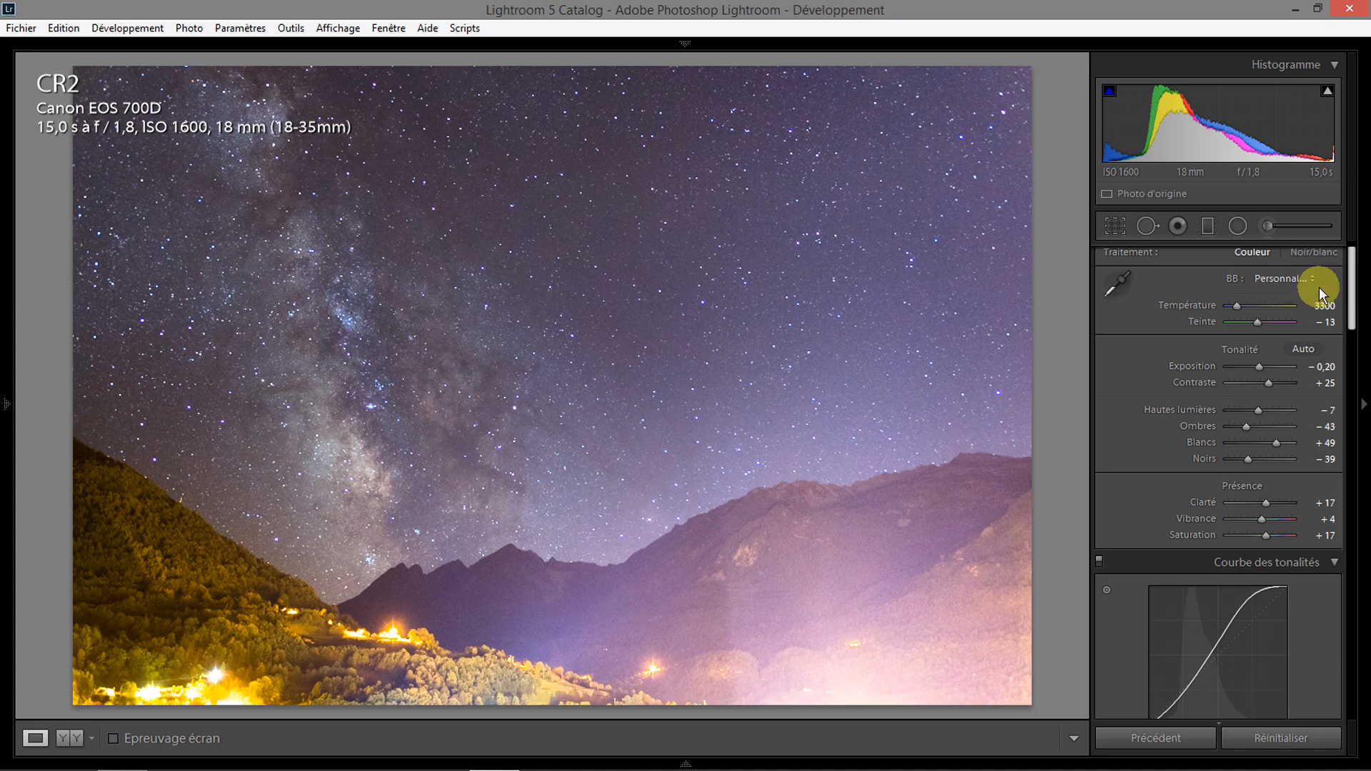
{"action": "left_click", "coordinate": [1275, 228]}
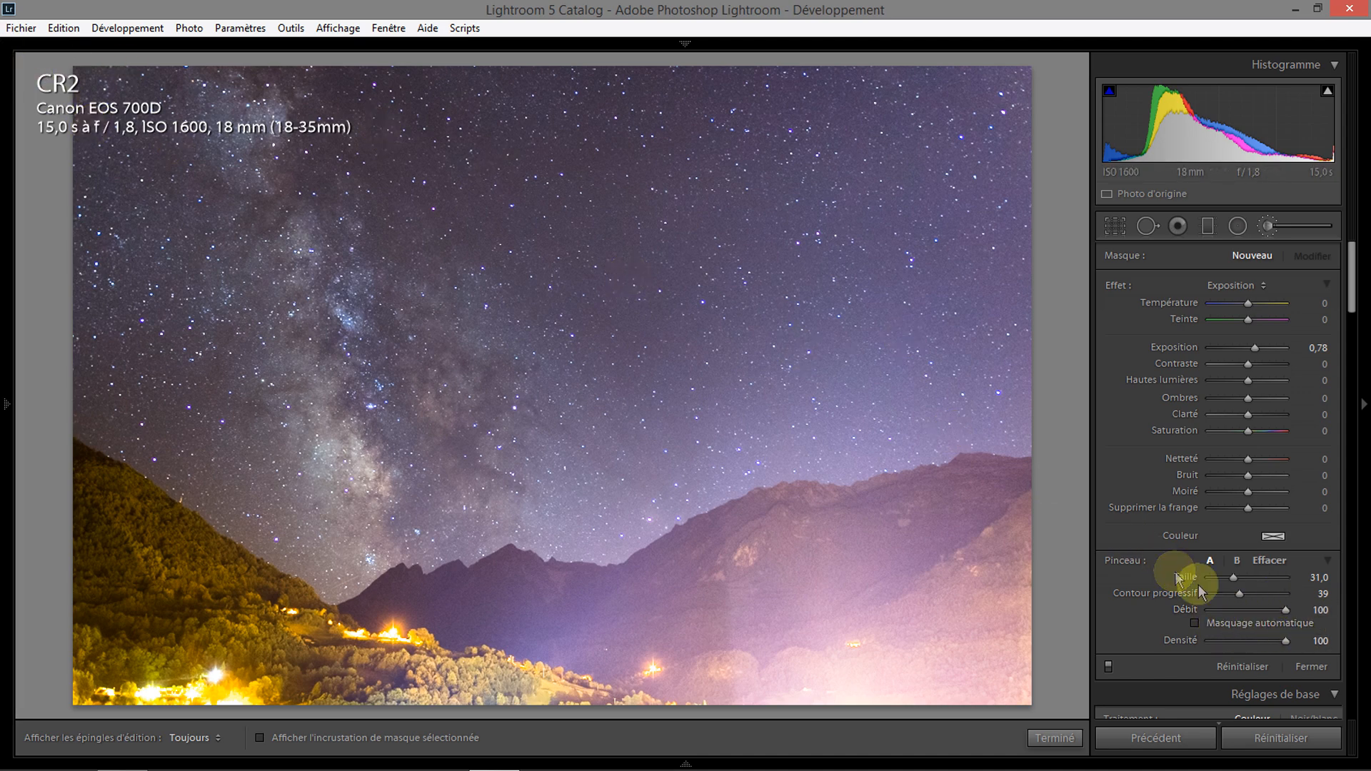
{"action": "left_click_drag", "start_coordinate": [1235, 597], "coordinate": [1232, 597]}
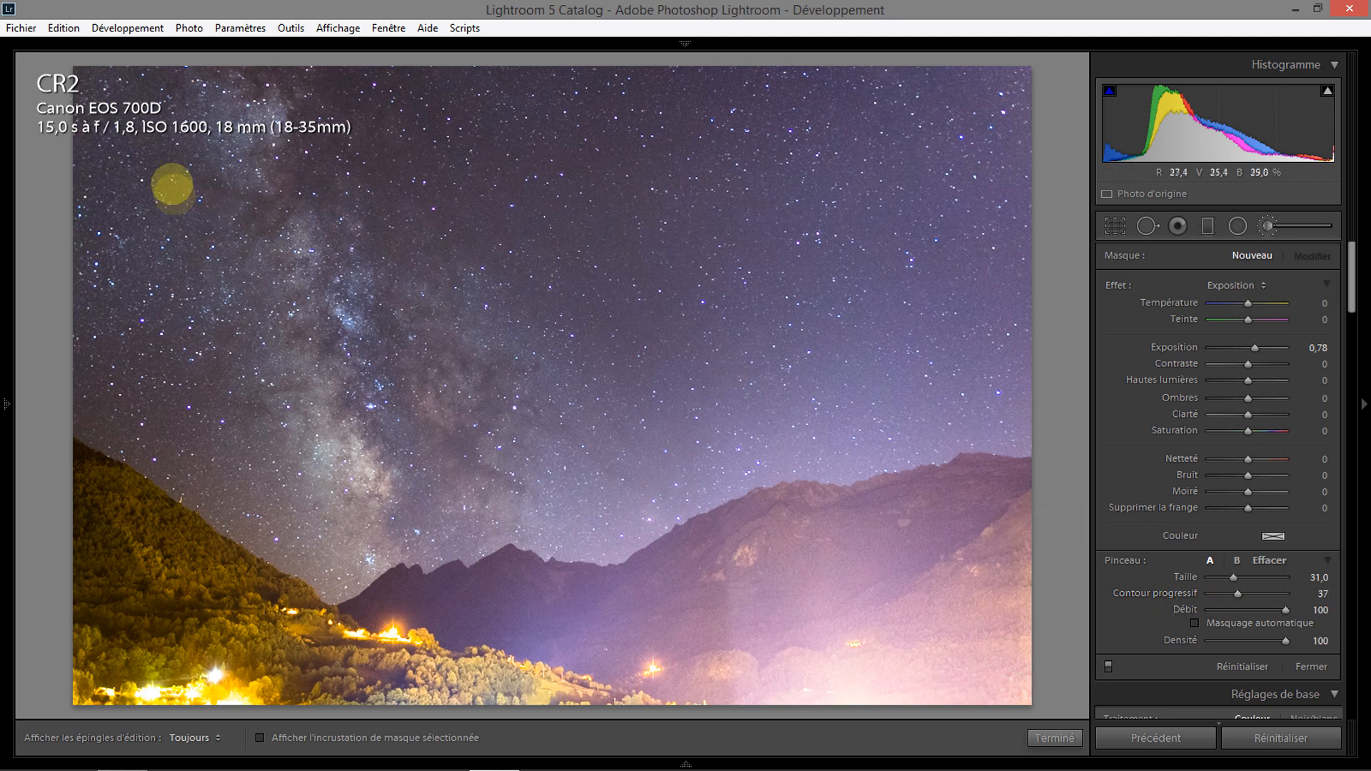
{"action": "scroll", "coordinate": [84, 97], "scroll_direction": "up", "scroll_amount": 3}
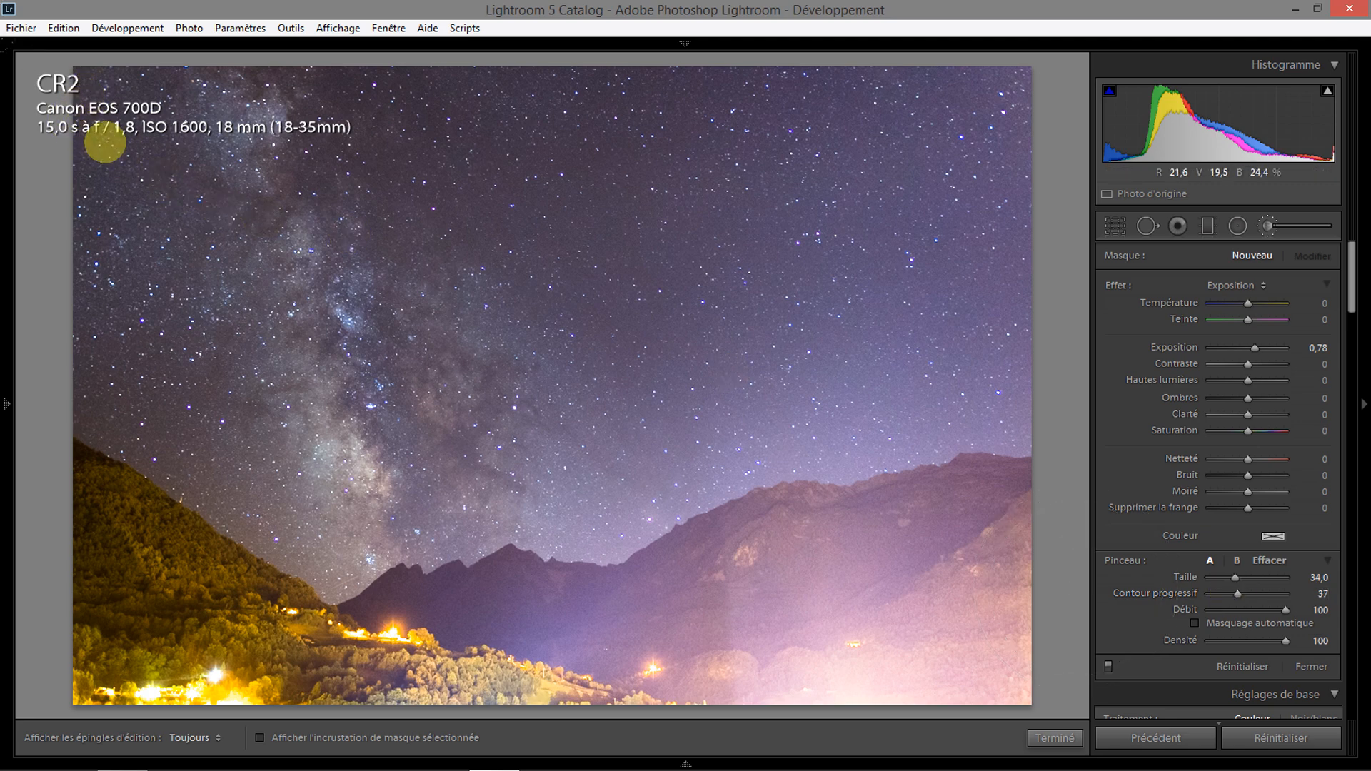
{"action": "key", "text": "h"}
{"action": "left_click_drag", "start_coordinate": [105, 143], "coordinate": [499, 120]}
{"action": "left_click_drag", "start_coordinate": [641, 116], "coordinate": [785, 120]}
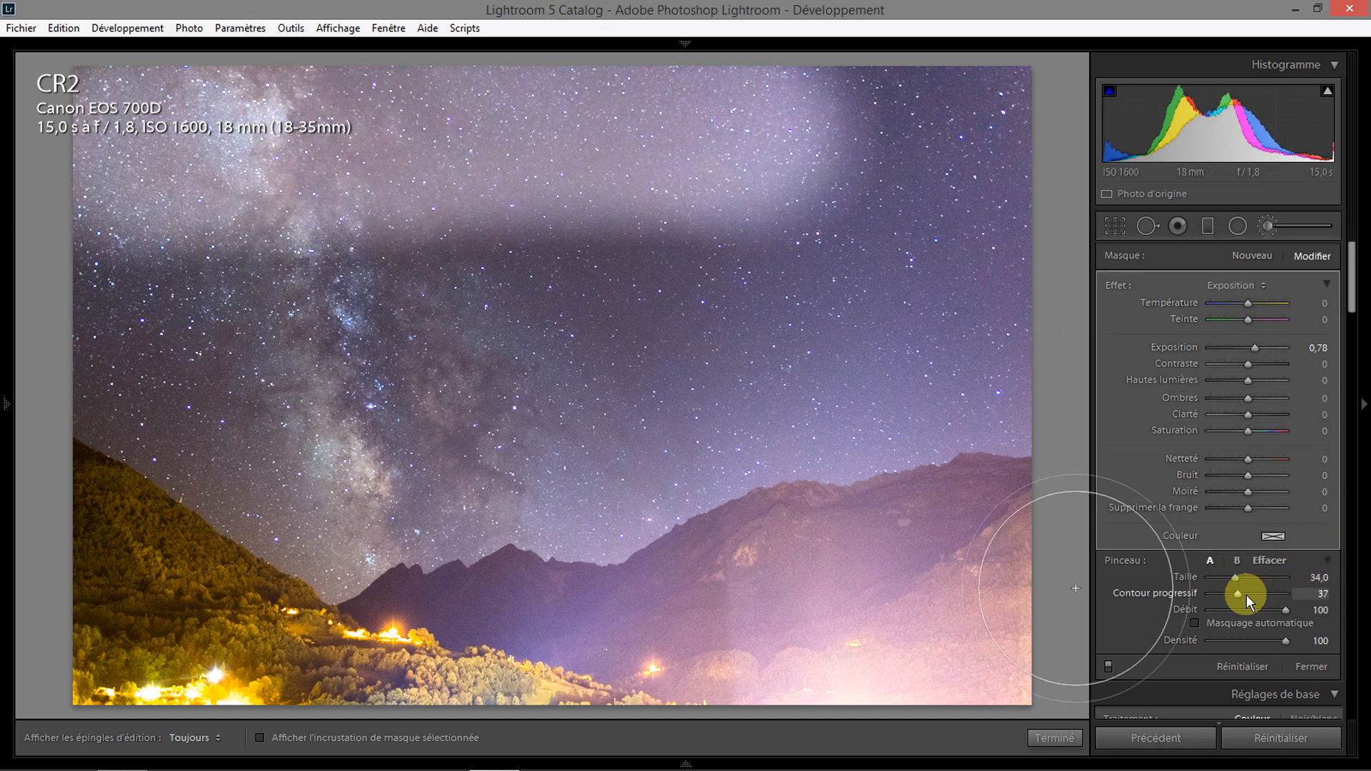
{"action": "left_click_drag", "start_coordinate": [1230, 585], "coordinate": [1243, 580]}
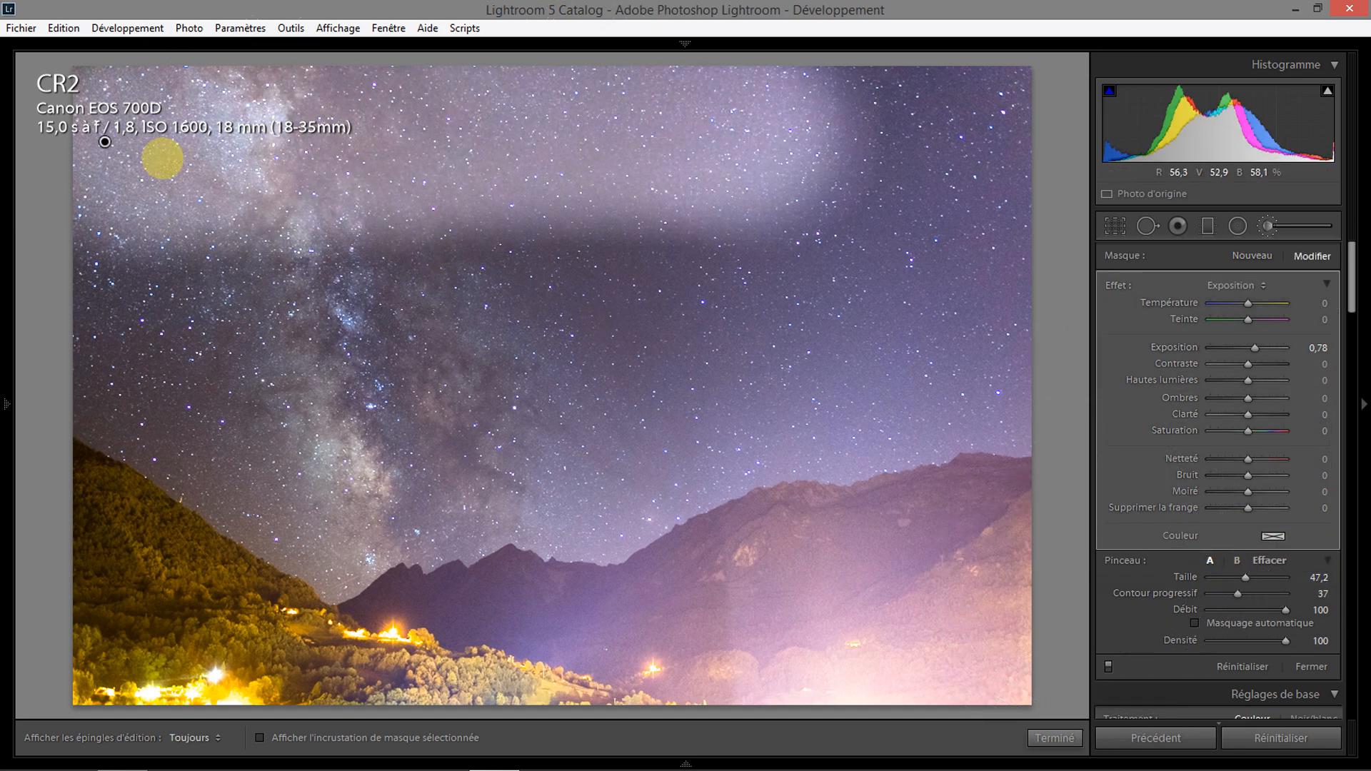
{"action": "key", "text": "h"}
{"action": "mouse_move", "coordinate": [278, 157]}
{"action": "left_mouse_down"}
{"action": "mouse_move", "coordinate": [994, 140]}
{"action": "mouse_move", "coordinate": [995, 217]}
{"action": "mouse_move", "coordinate": [963, 260]}
{"action": "mouse_move", "coordinate": [336, 312]}
{"action": "mouse_move", "coordinate": [126, 288]}
{"action": "mouse_move", "coordinate": [324, 410]}
{"action": "mouse_move", "coordinate": [499, 385]}
{"action": "mouse_move", "coordinate": [593, 391]}
{"action": "mouse_move", "coordinate": [731, 318]}
{"action": "mouse_move", "coordinate": [1052, 271]}
{"action": "left_mouse_up"}
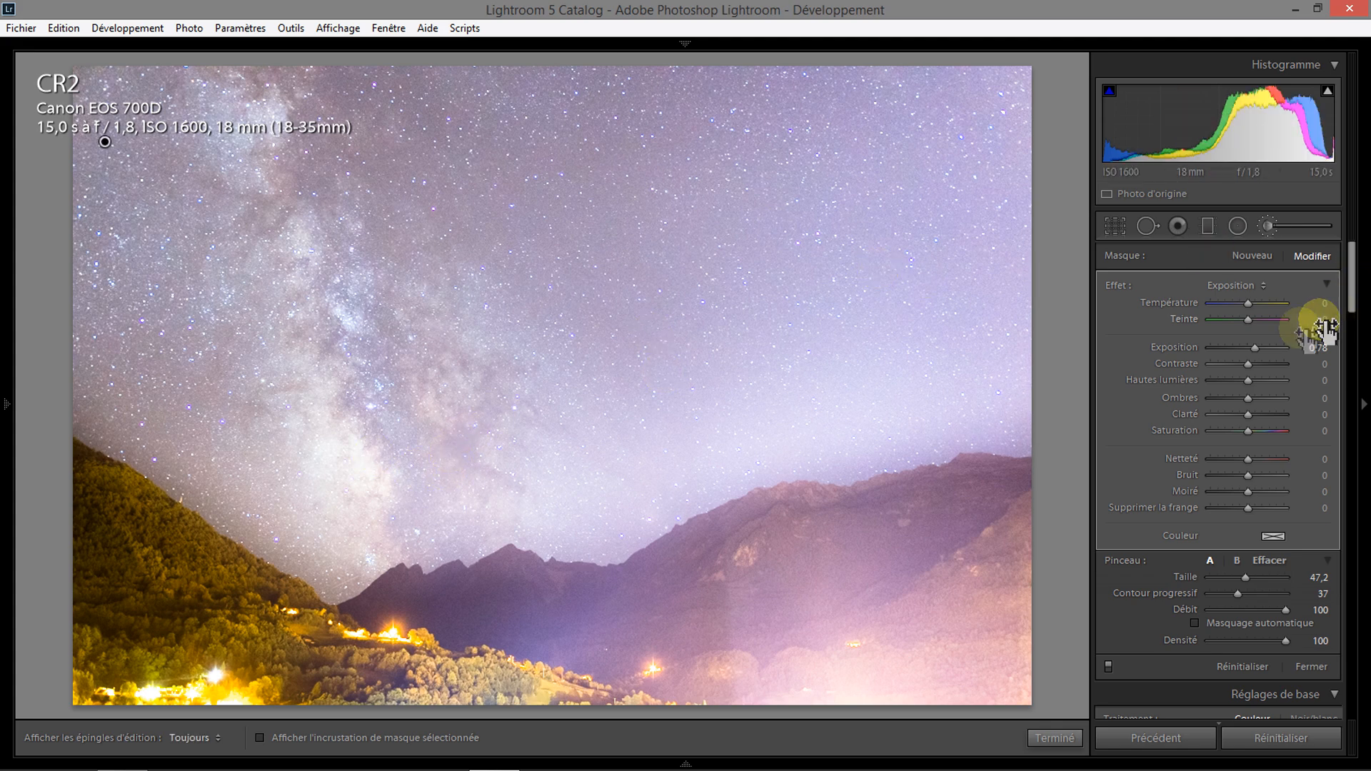
Reset the sky mask's exposure to 0, and set its contrast to 17 and temperature to −2
{"action": "double_click", "coordinate": [1258, 348]}
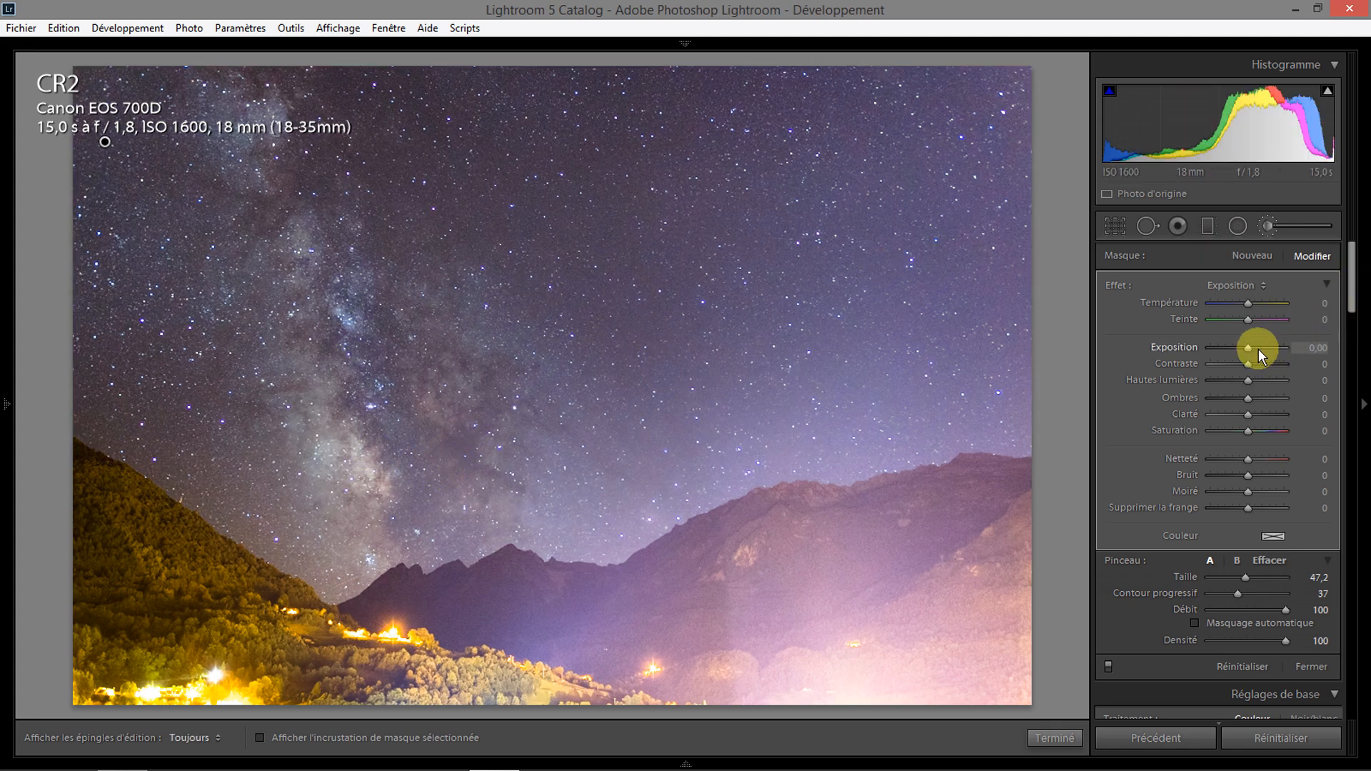
{"action": "left_click_drag", "start_coordinate": [1249, 364], "coordinate": [1255, 365]}
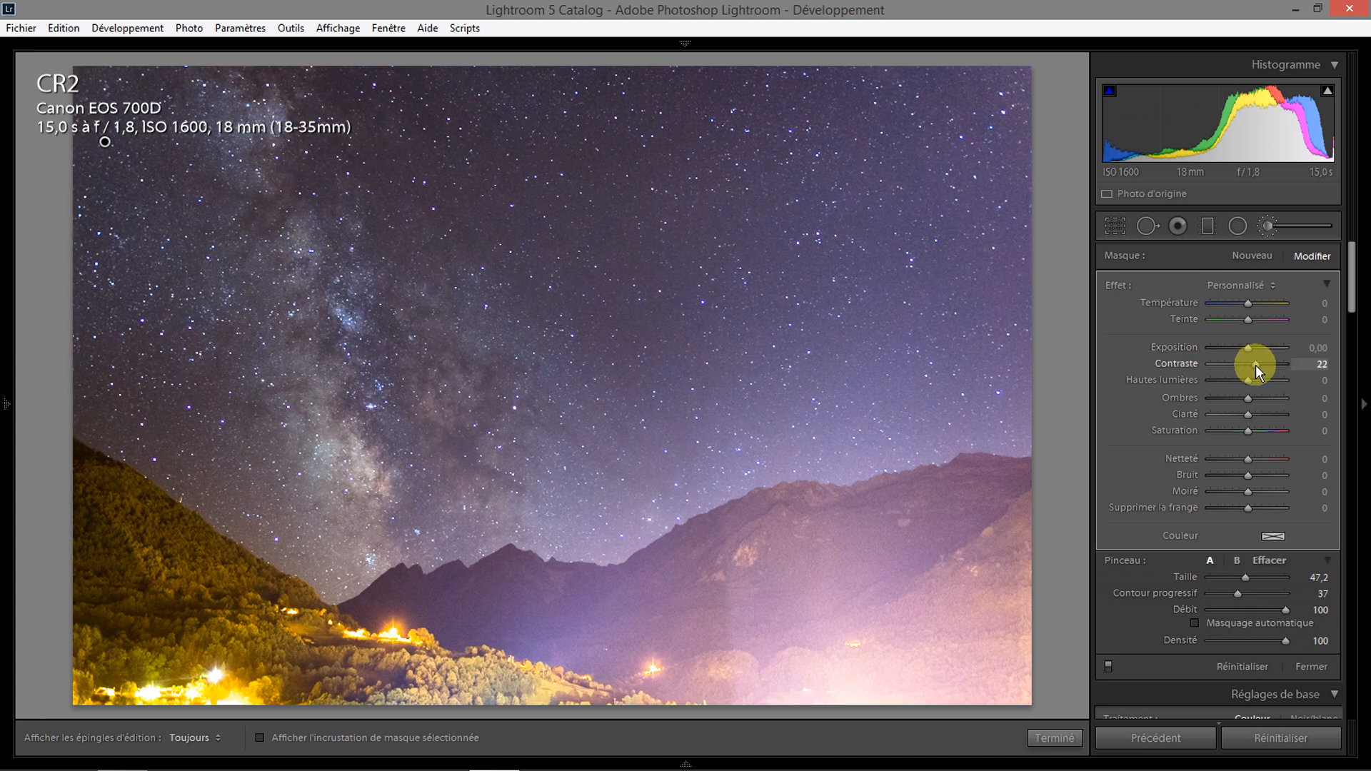
{"action": "left_click_drag", "start_coordinate": [1255, 365], "coordinate": [1257, 383]}
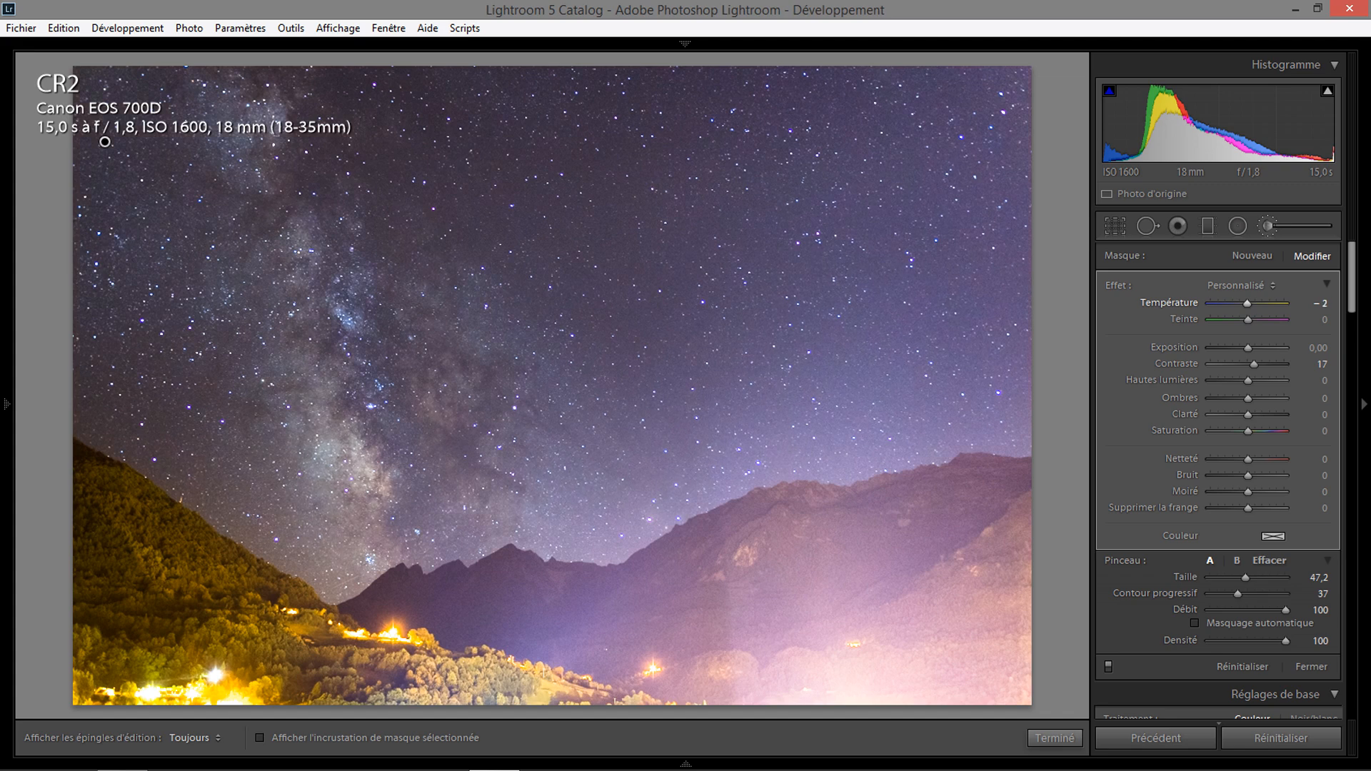
{"action": "left_click", "coordinate": [1312, 306]}
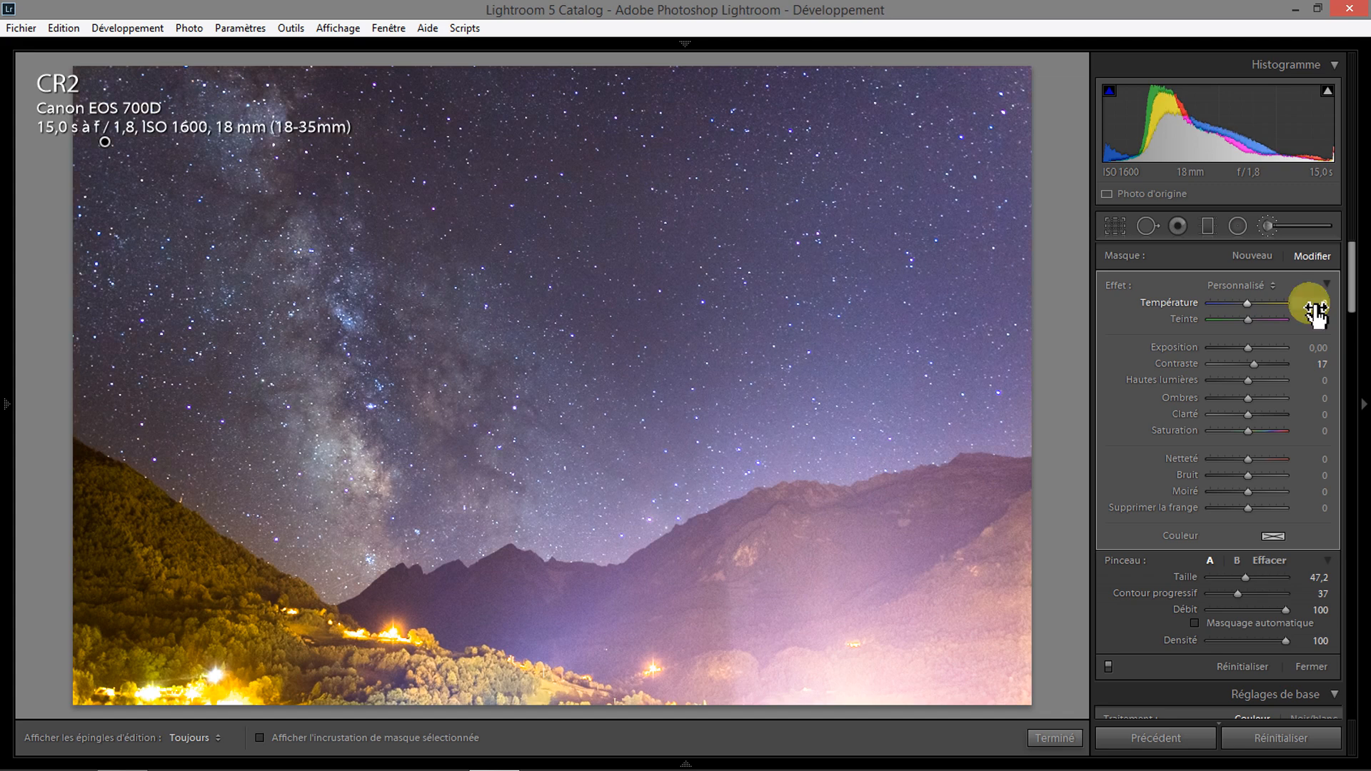
{"action": "left_click_drag", "start_coordinate": [1314, 309], "coordinate": [1311, 331]}
{"action": "left_click", "coordinate": [1310, 328]}
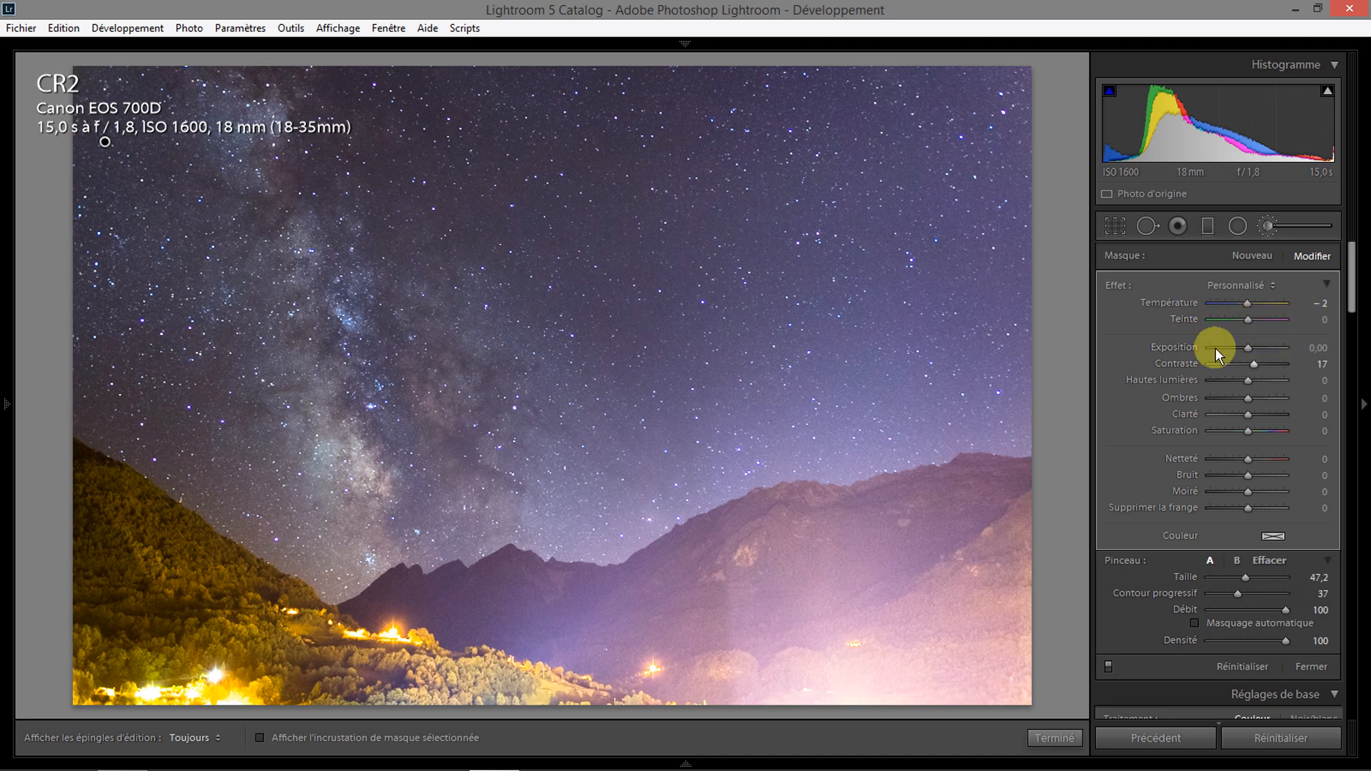
Set the sky mask's highlights to −22 and clarity to 3, and finish editing the mask
{"action": "left_click_drag", "start_coordinate": [1249, 383], "coordinate": [1240, 384]}
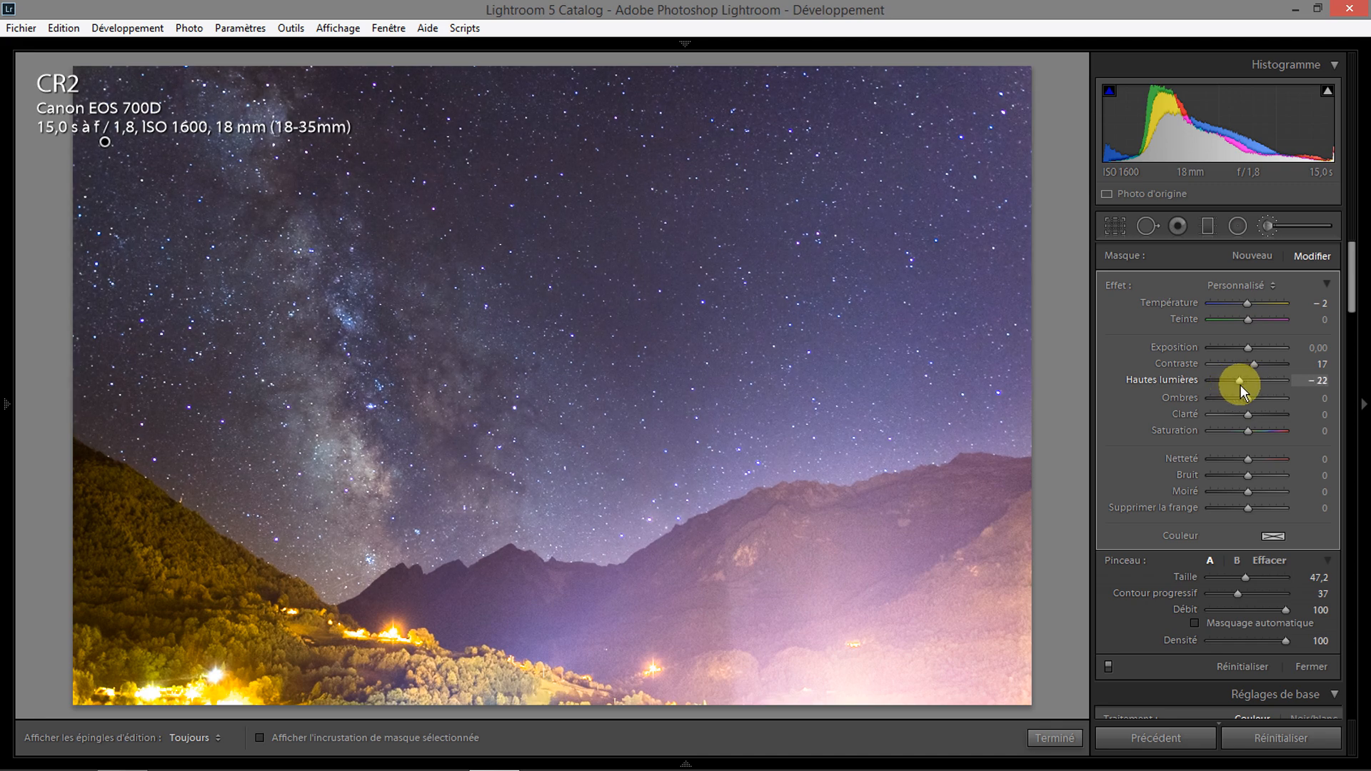
{"action": "mouse_move", "coordinate": [1250, 398]}
{"action": "left_mouse_down"}
{"action": "mouse_move", "coordinate": [1232, 399]}
{"action": "mouse_move", "coordinate": [1253, 415]}
{"action": "left_mouse_up"}
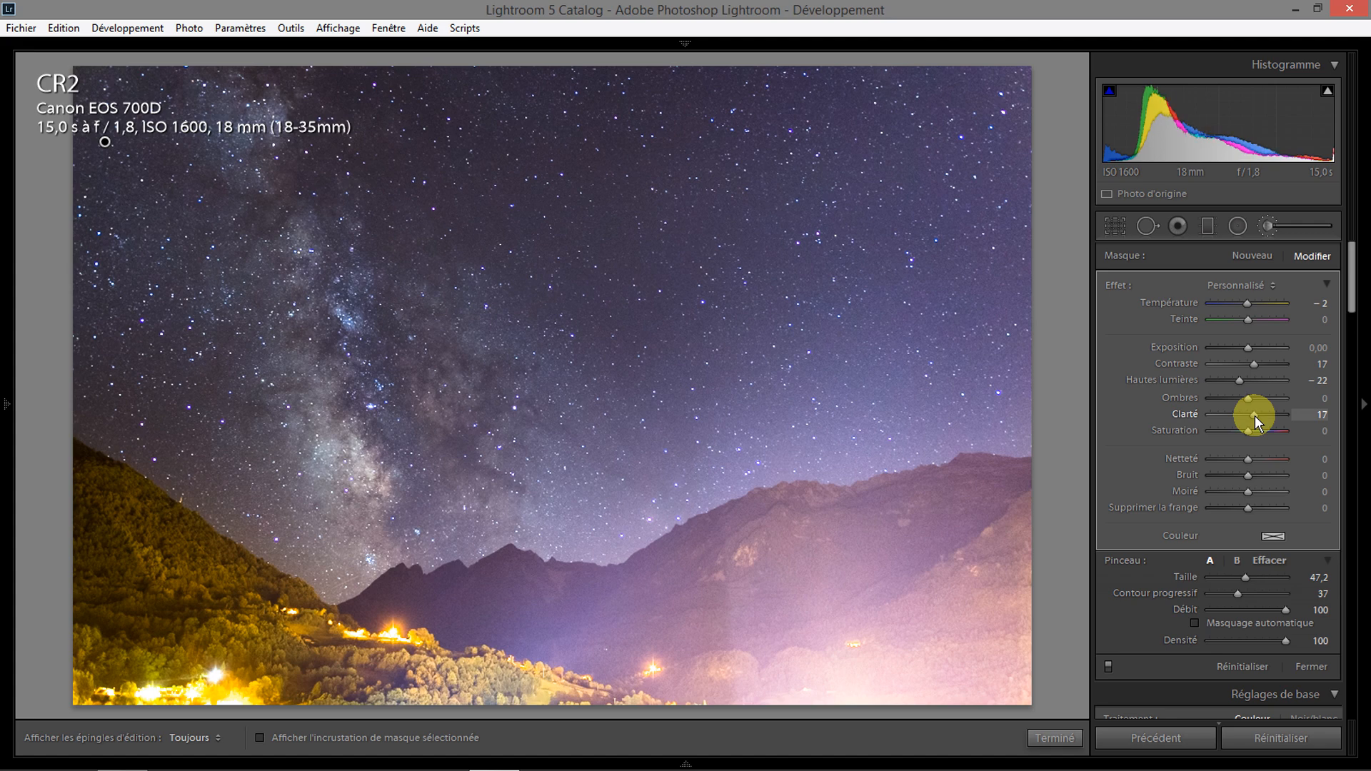
{"action": "double_click", "coordinate": [1252, 414]}
{"action": "left_click_drag", "start_coordinate": [1309, 417], "coordinate": [1312, 416]}
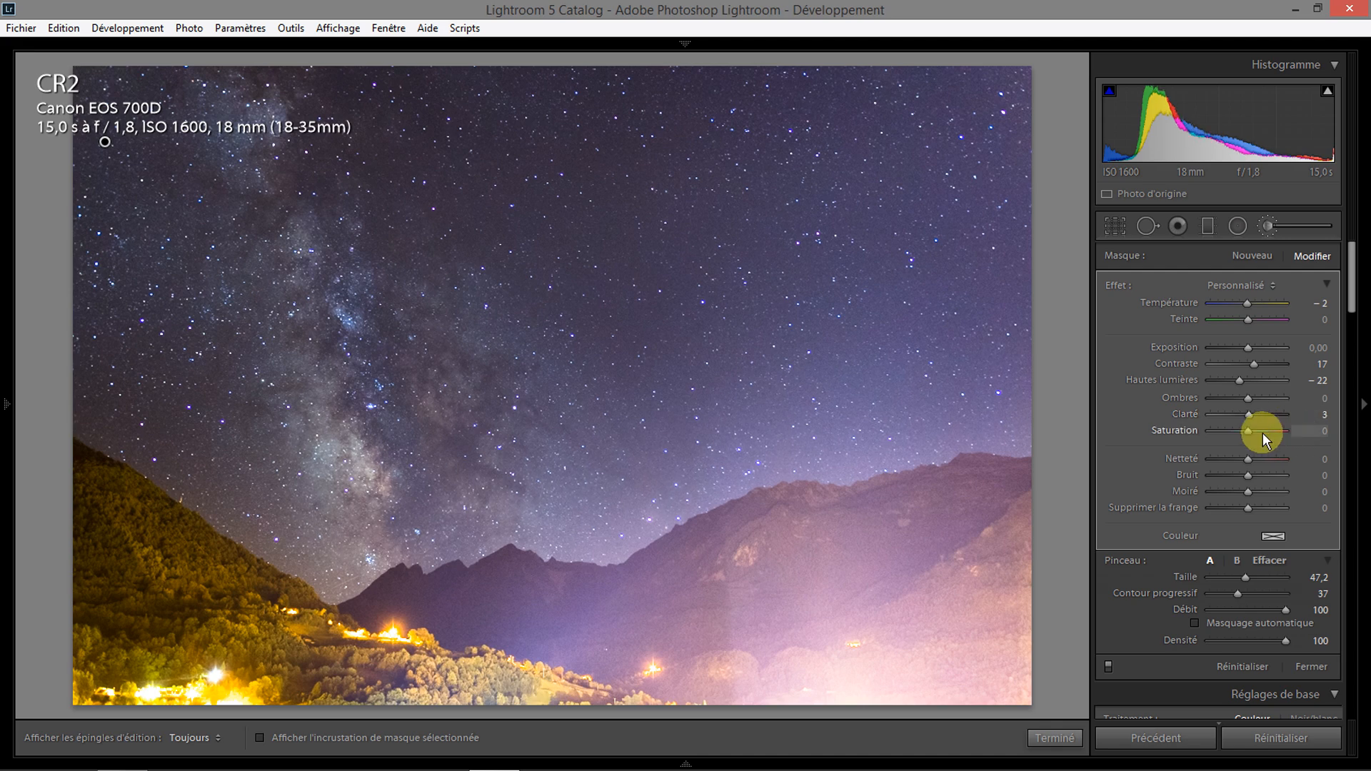
{"action": "mouse_move", "coordinate": [1248, 431]}
{"action": "left_mouse_down"}
{"action": "mouse_move", "coordinate": [1259, 431]}
{"action": "mouse_move", "coordinate": [1247, 430]}
{"action": "left_mouse_up"}
{"action": "left_click_drag", "start_coordinate": [1348, 293], "coordinate": [1349, 314]}
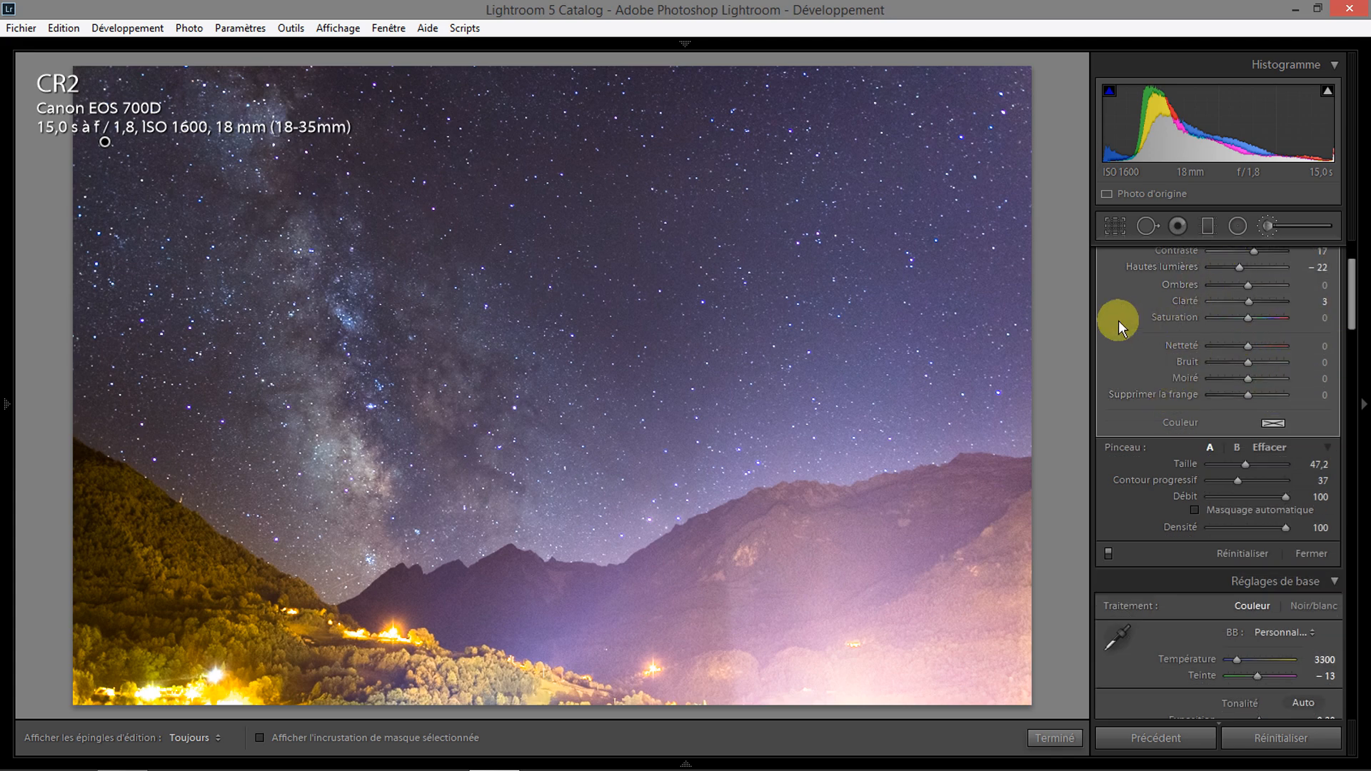
{"action": "scroll", "coordinate": [1117, 311], "scroll_direction": "up", "scroll_amount": 3}
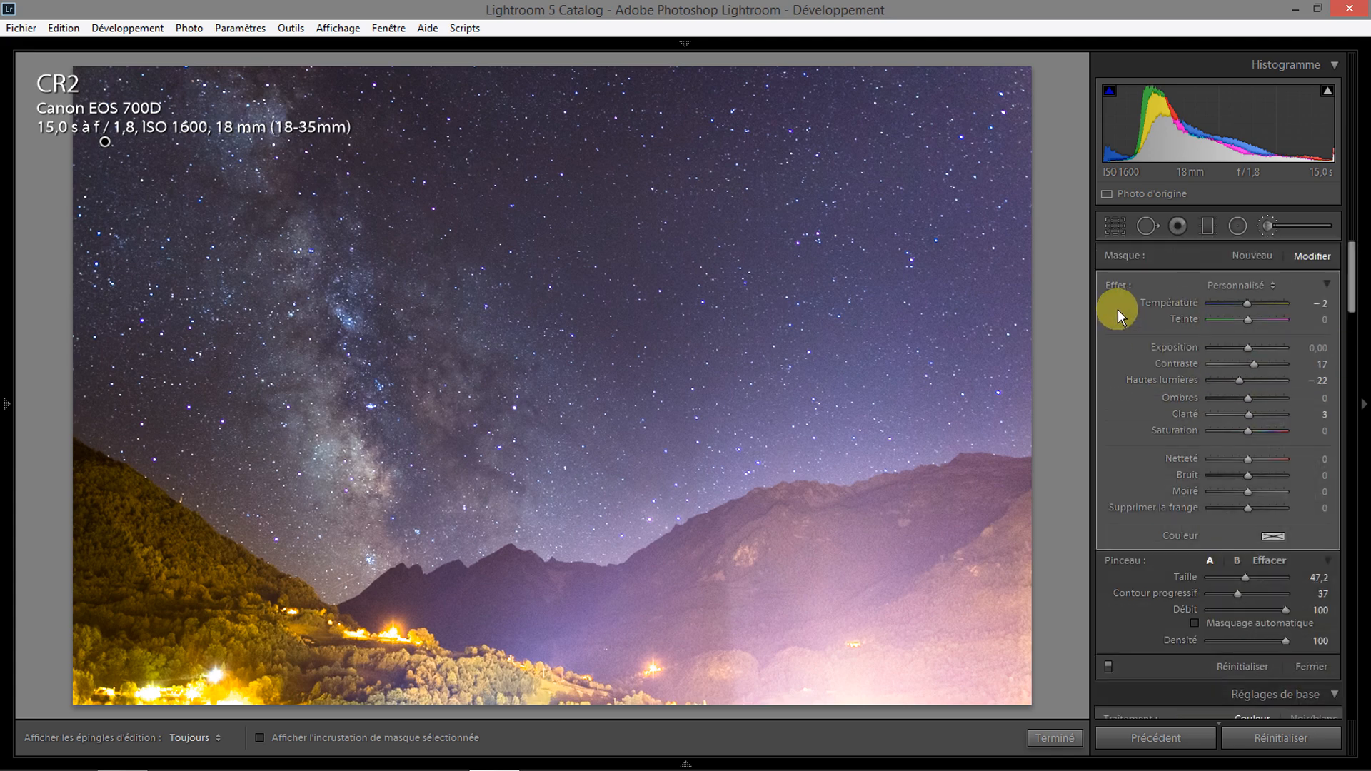
{"action": "left_click", "coordinate": [1054, 738]}
Paint a new adjustment brush mask over the mountains and valley with brush size 33 and feather 37, and select it for editing
{"action": "left_click", "coordinate": [1268, 224]}
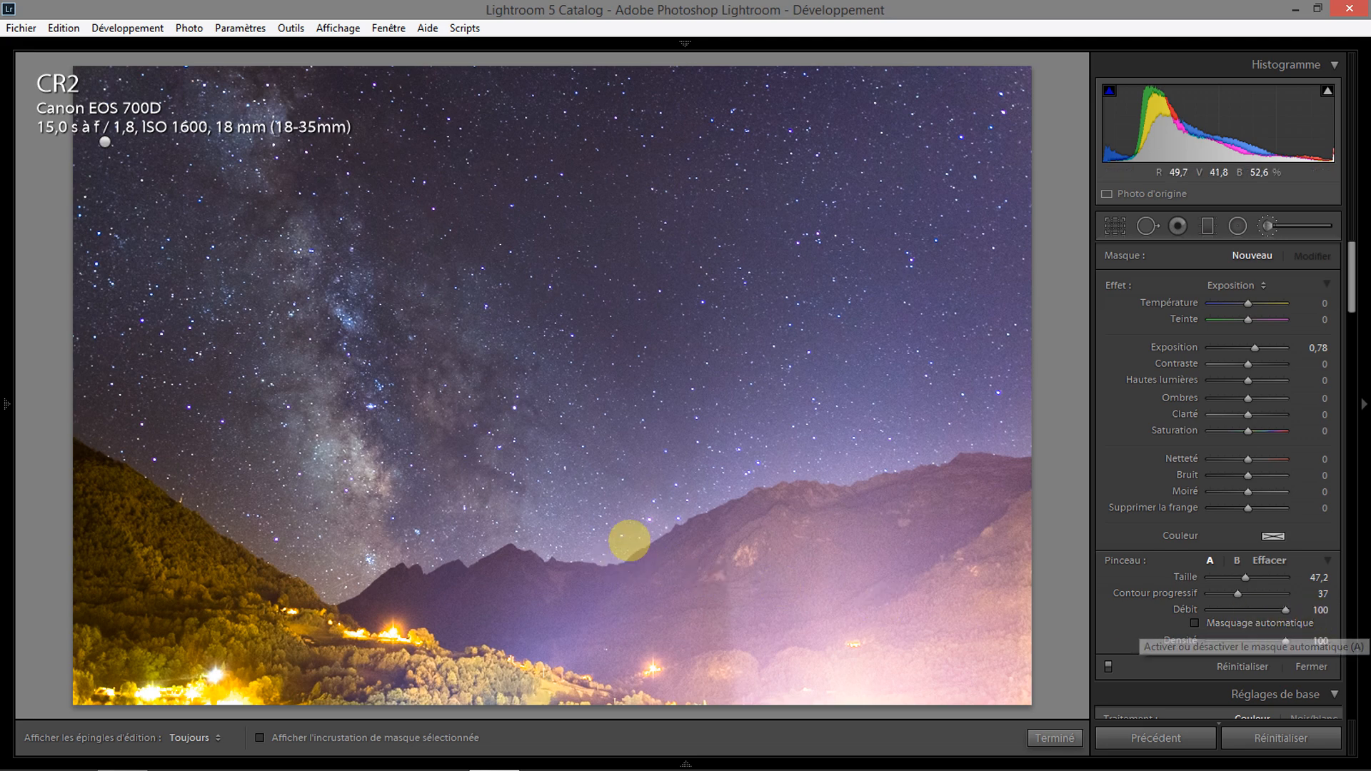
{"action": "scroll", "coordinate": [108, 573], "scroll_direction": "down", "scroll_amount": 6}
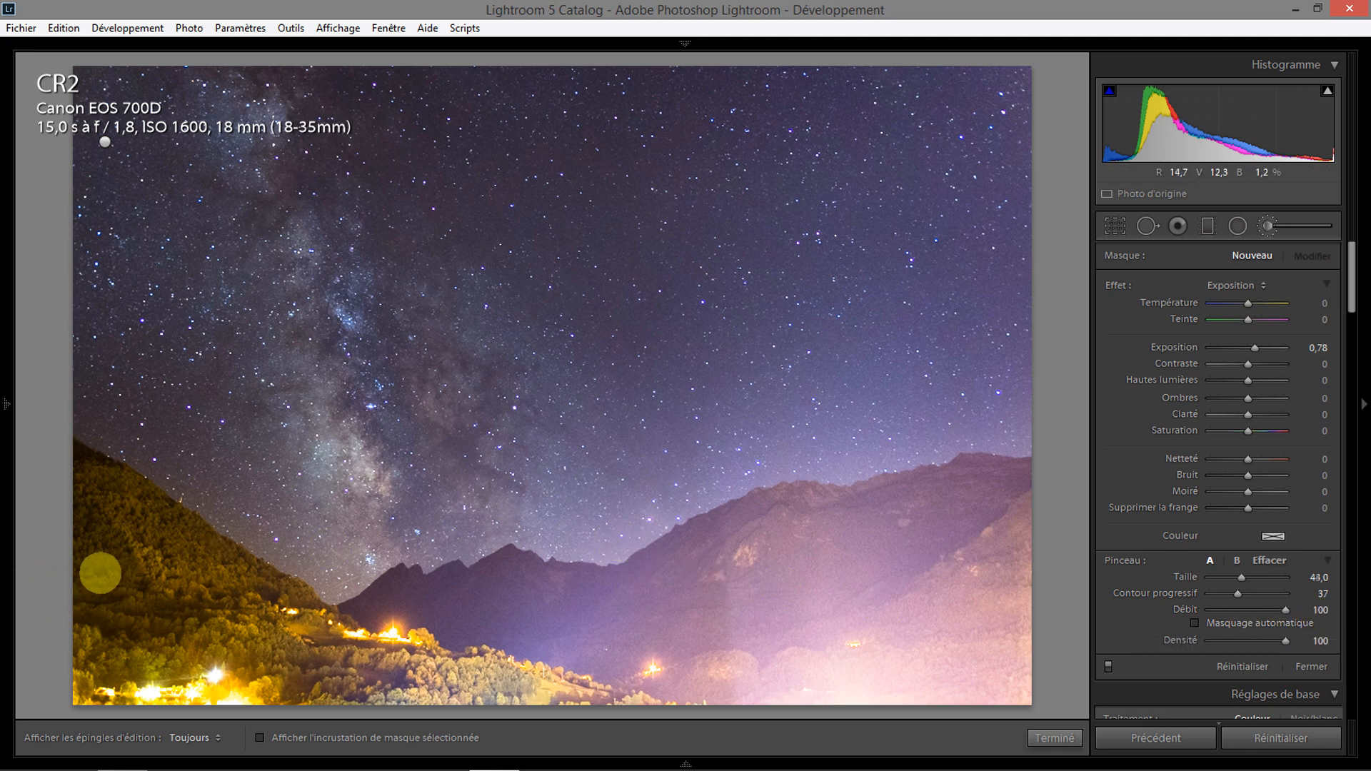
{"action": "scroll", "coordinate": [71, 556], "scroll_direction": "down", "scroll_amount": 1}
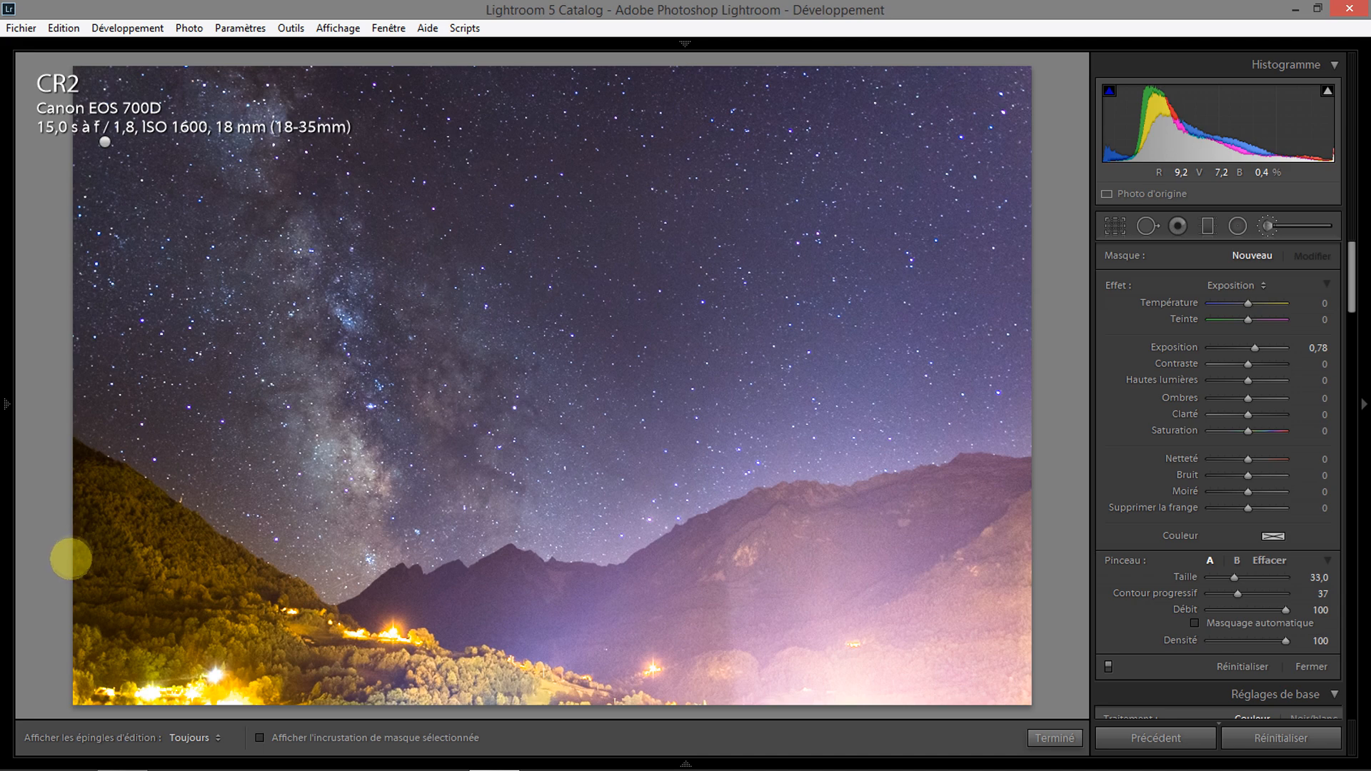
{"action": "key", "text": "h"}
{"action": "mouse_move", "coordinate": [66, 554]}
{"action": "left_mouse_down"}
{"action": "mouse_move", "coordinate": [160, 630]}
{"action": "mouse_move", "coordinate": [329, 705]}
{"action": "mouse_move", "coordinate": [369, 706]}
{"action": "mouse_move", "coordinate": [418, 675]}
{"action": "mouse_move", "coordinate": [484, 674]}
{"action": "mouse_move", "coordinate": [508, 658]}
{"action": "mouse_move", "coordinate": [646, 663]}
{"action": "mouse_move", "coordinate": [741, 636]}
{"action": "mouse_move", "coordinate": [719, 626]}
{"action": "mouse_move", "coordinate": [793, 594]}
{"action": "mouse_move", "coordinate": [1016, 556]}
{"action": "mouse_move", "coordinate": [1046, 562]}
{"action": "mouse_move", "coordinate": [1068, 633]}
{"action": "left_mouse_up"}
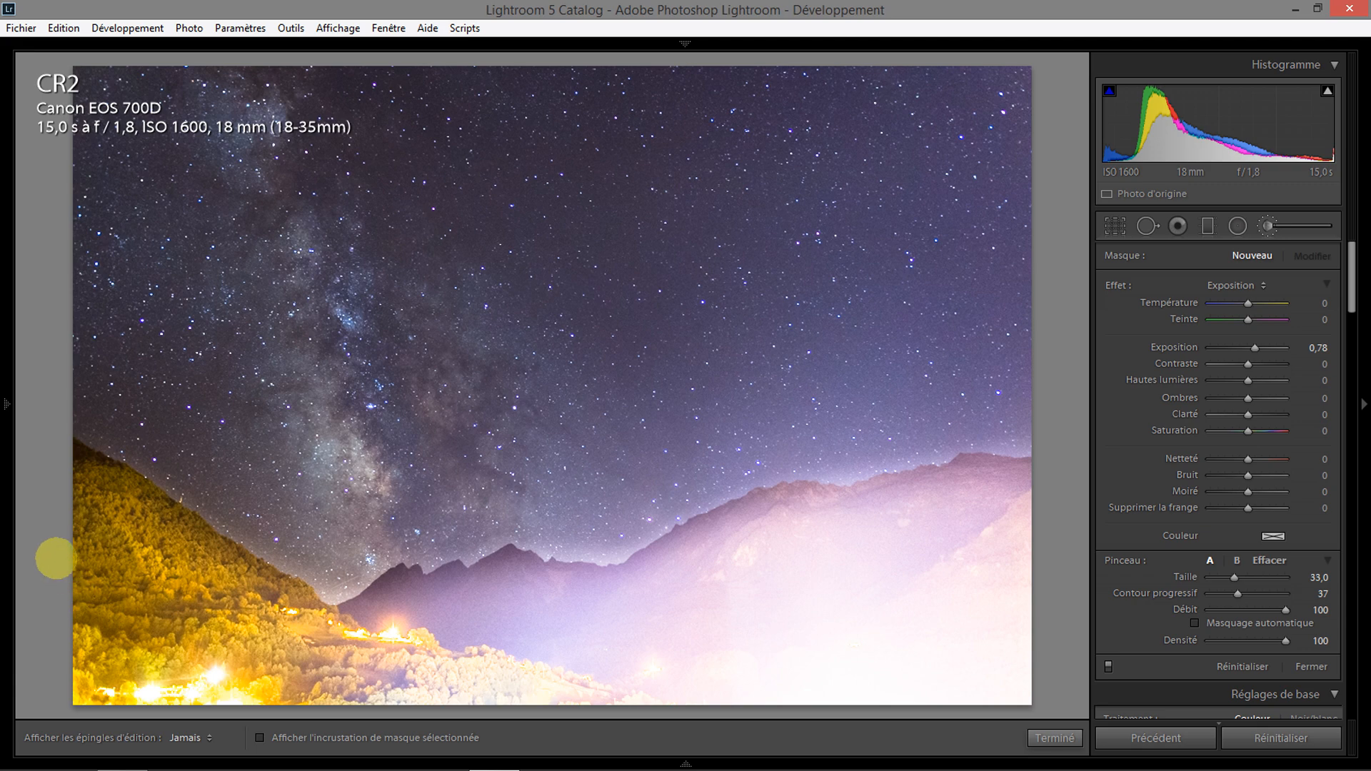
{"action": "left_click", "coordinate": [48, 543]}
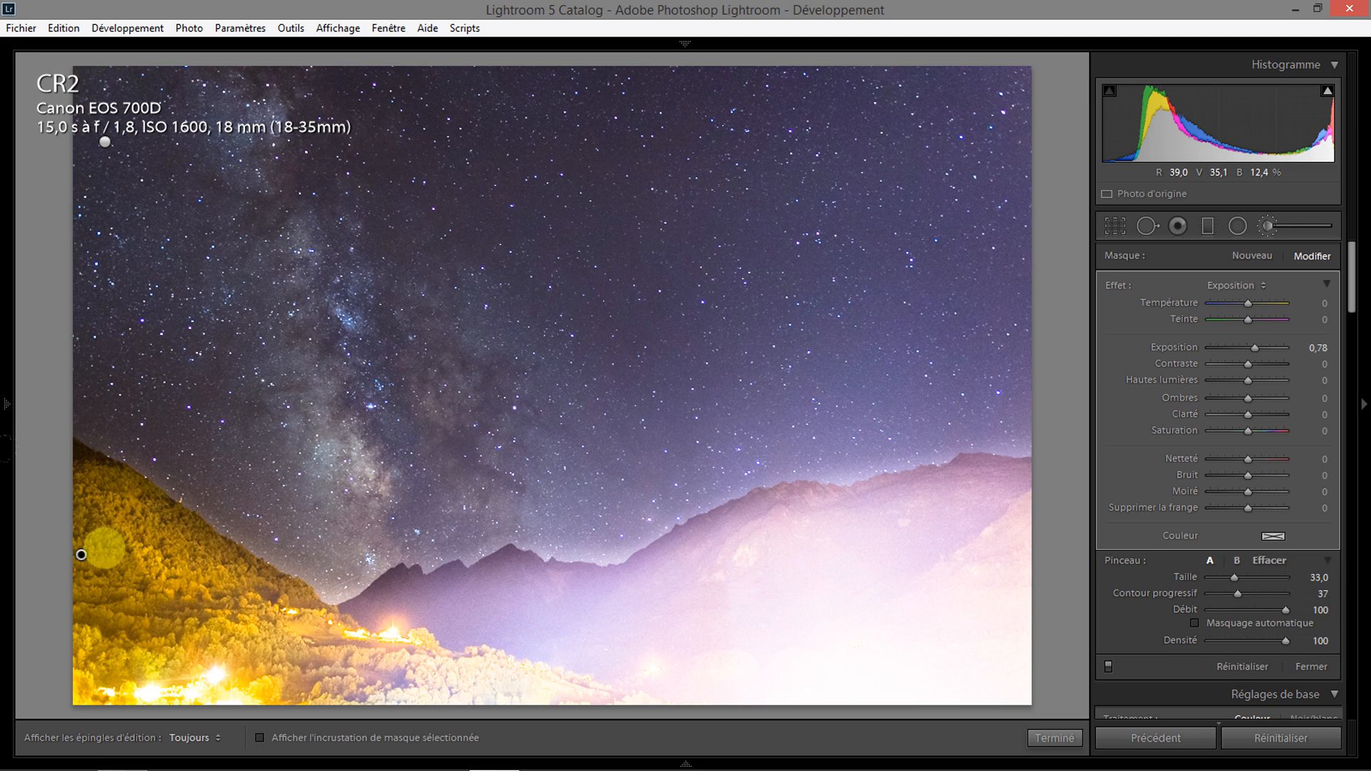
Set the landscape mask to exposure 0, highlights −47, shadows −49 and clarity 38, testing an exposure of −0.30 along the way
{"action": "double_click", "coordinate": [1256, 349]}
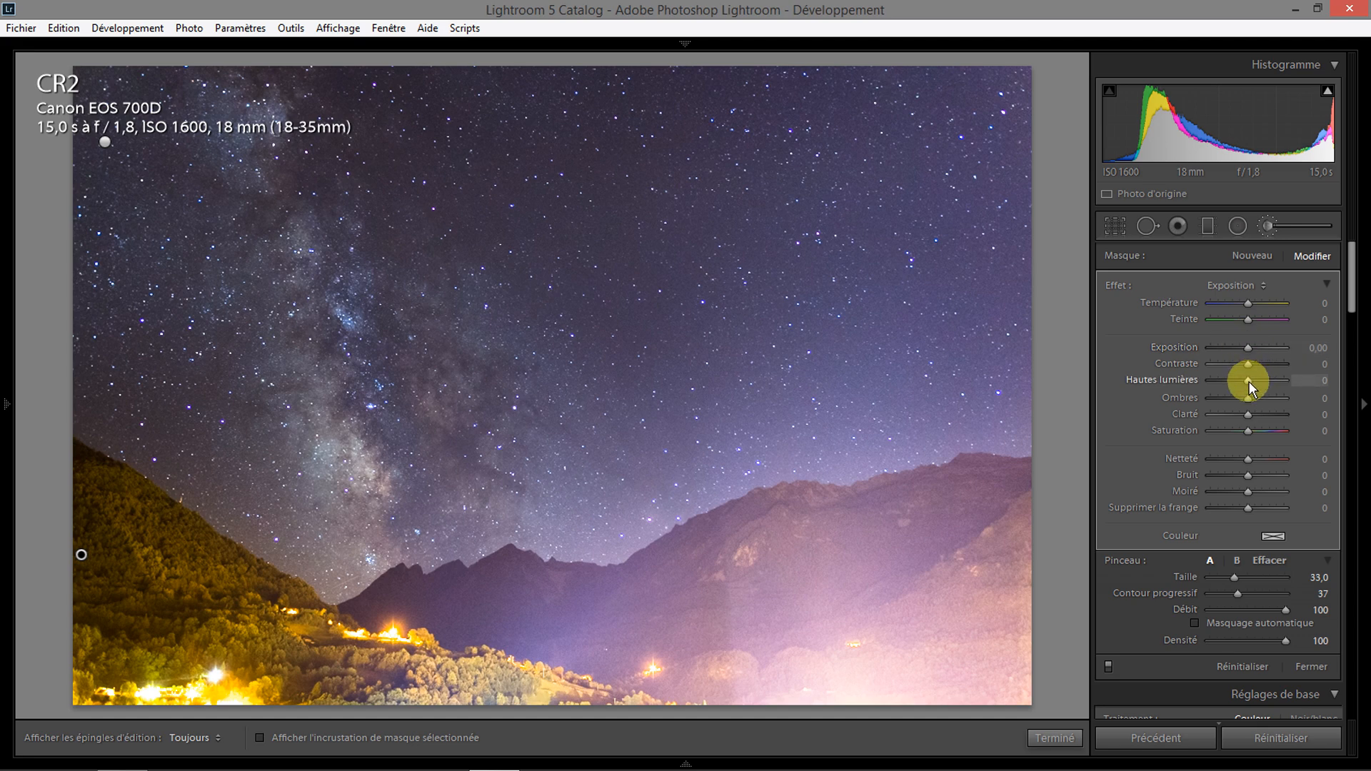
{"action": "left_click_drag", "start_coordinate": [1247, 380], "coordinate": [1228, 381]}
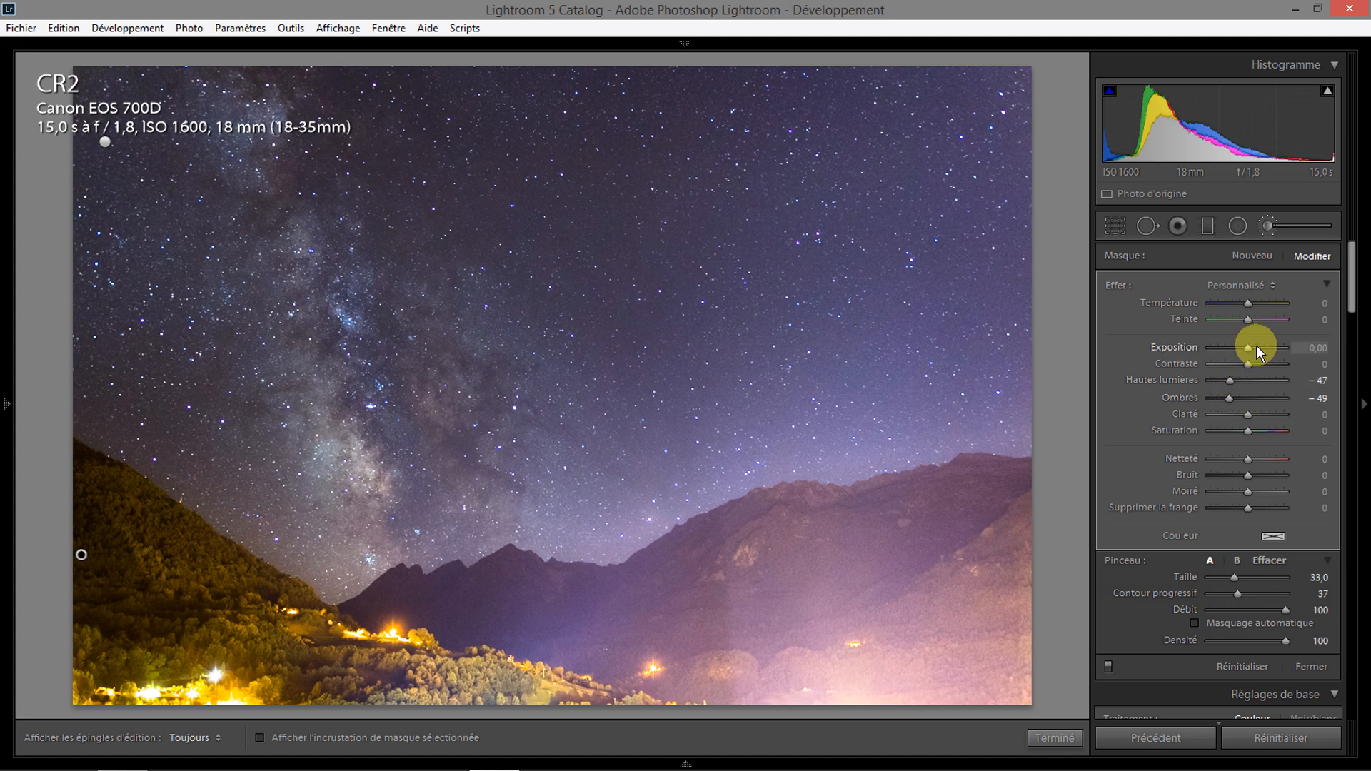
{"action": "left_click_drag", "start_coordinate": [1301, 355], "coordinate": [1280, 355]}
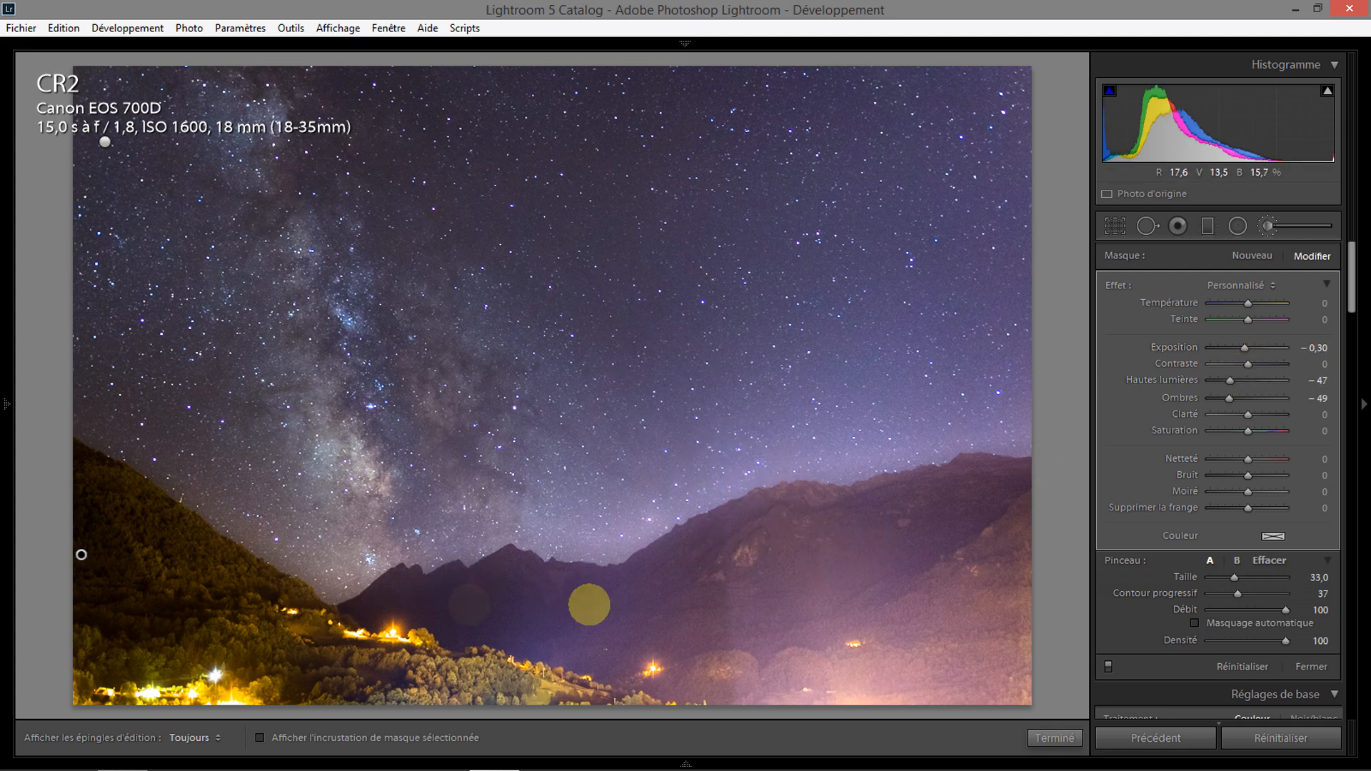
{"action": "double_click", "coordinate": [1243, 347]}
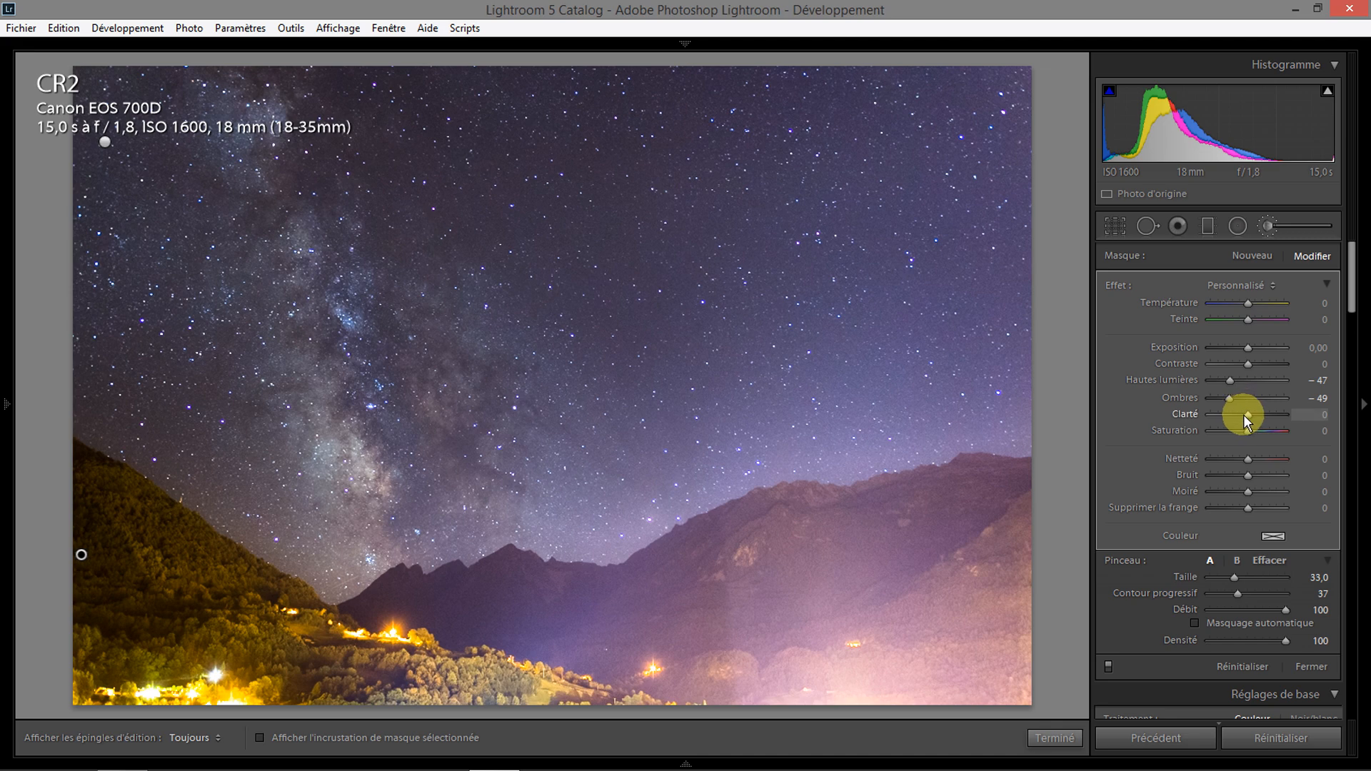
{"action": "left_click", "coordinate": [1260, 417]}
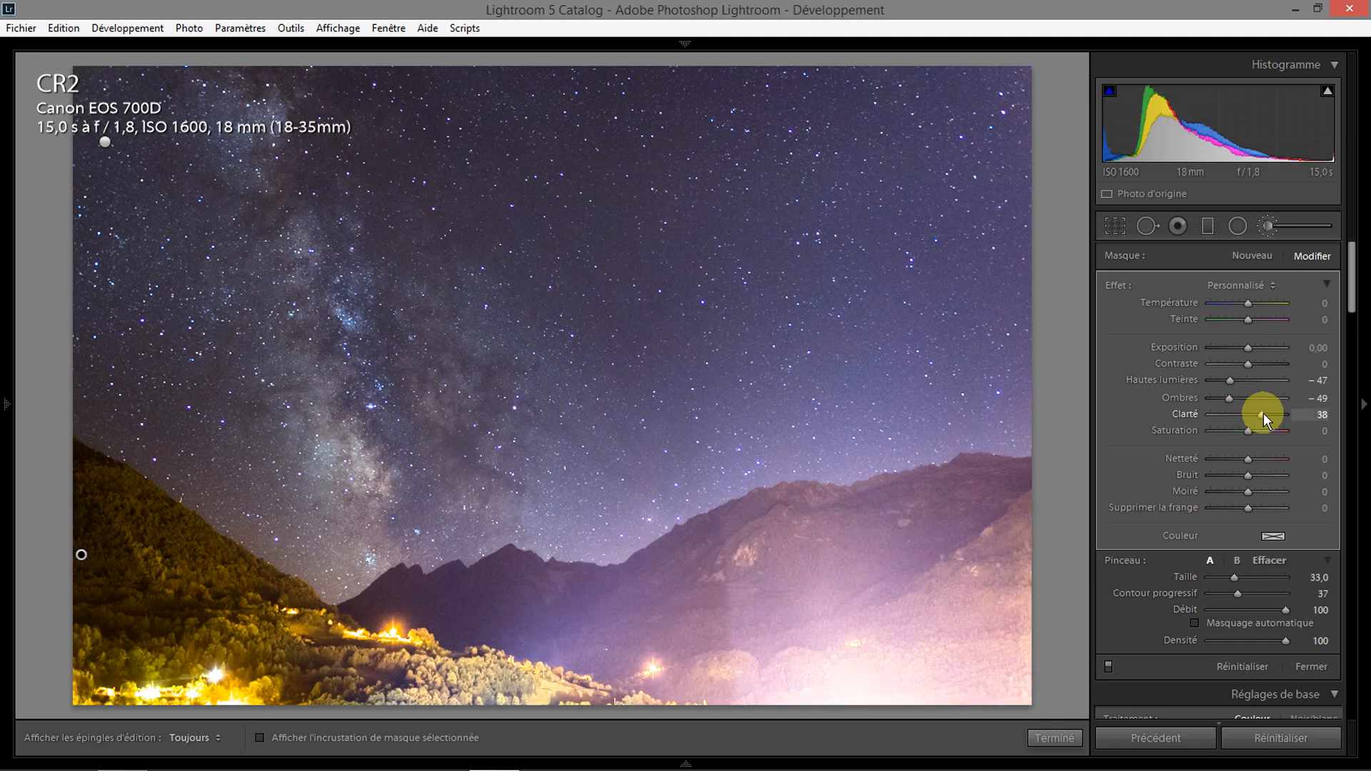
Reset the landscape mask's clarity to 0, test a temperature of −11, return it to 0, and finish editing the mask
{"action": "double_click", "coordinate": [1262, 414]}
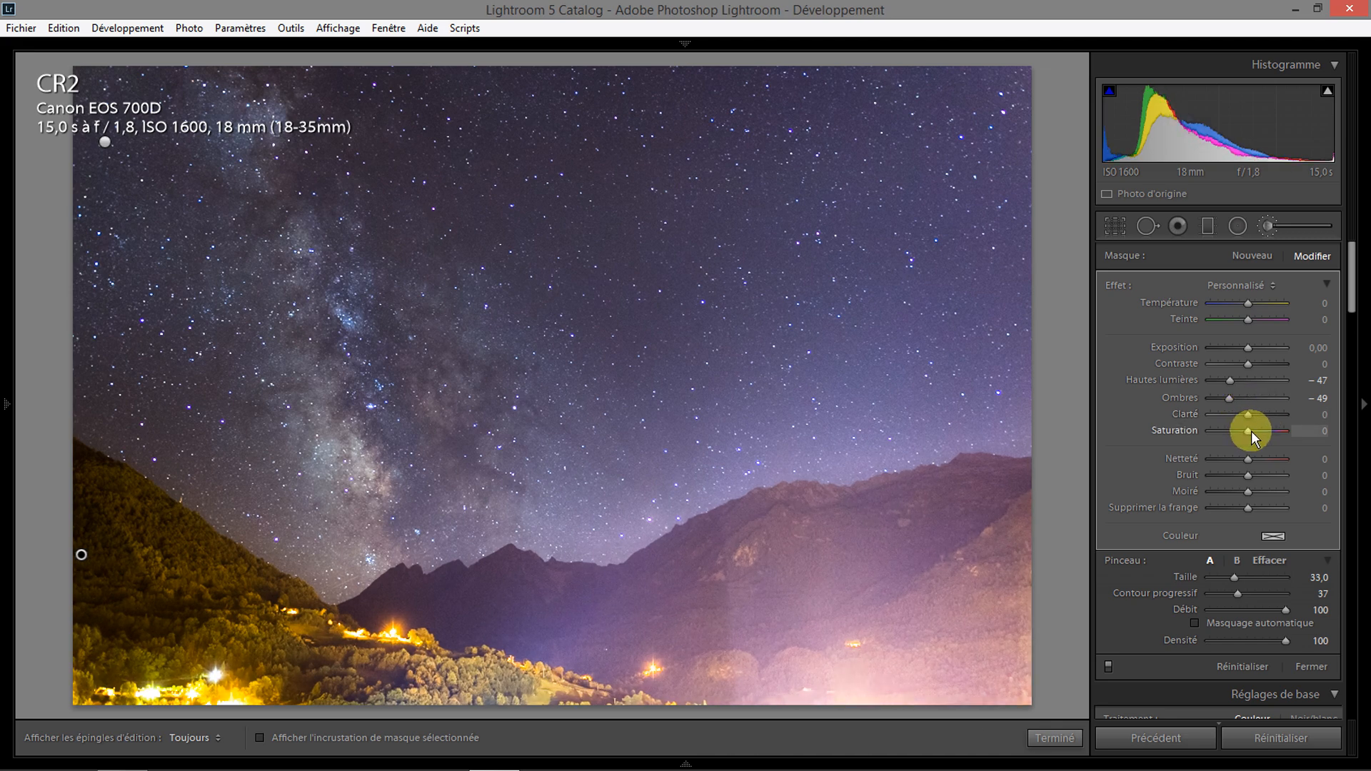
{"action": "left_click_drag", "start_coordinate": [1320, 307], "coordinate": [1326, 307]}
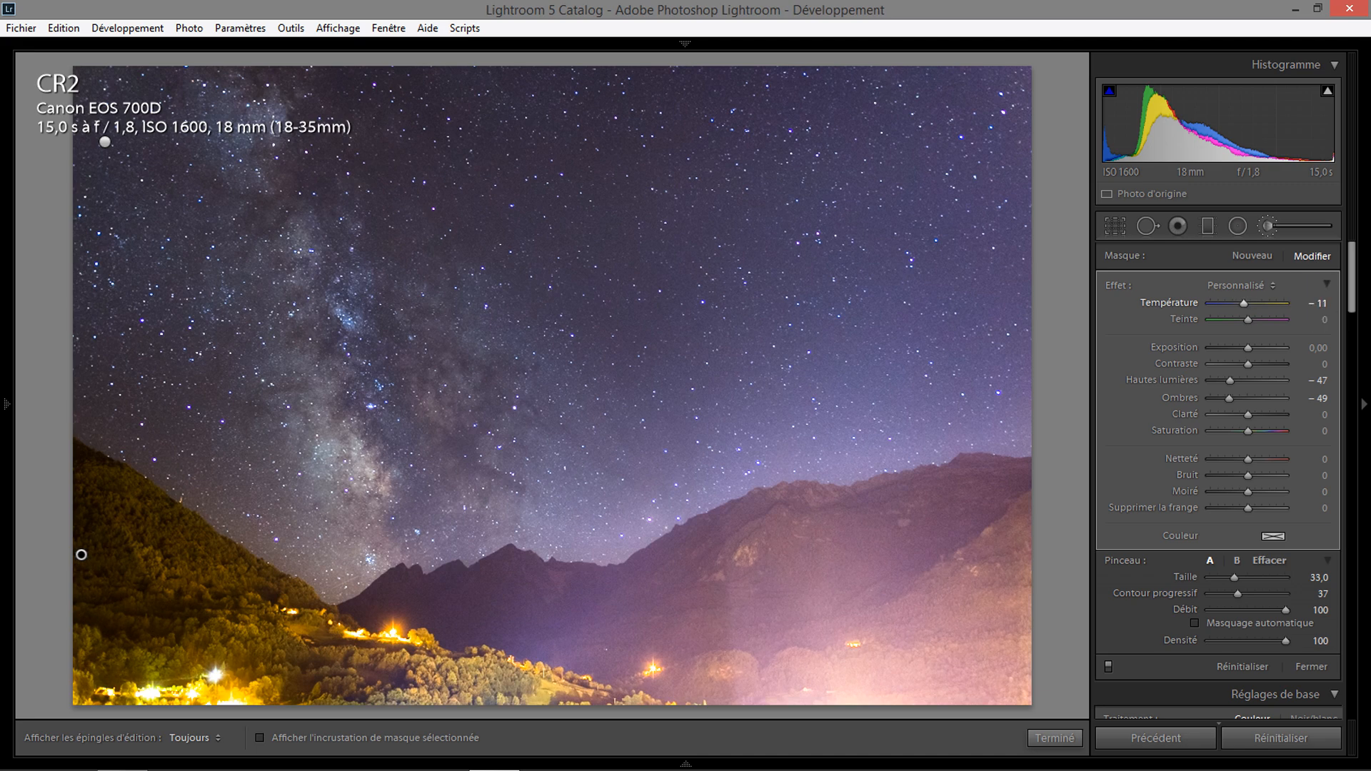
{"action": "left_click_drag", "start_coordinate": [1320, 302], "coordinate": [1310, 303]}
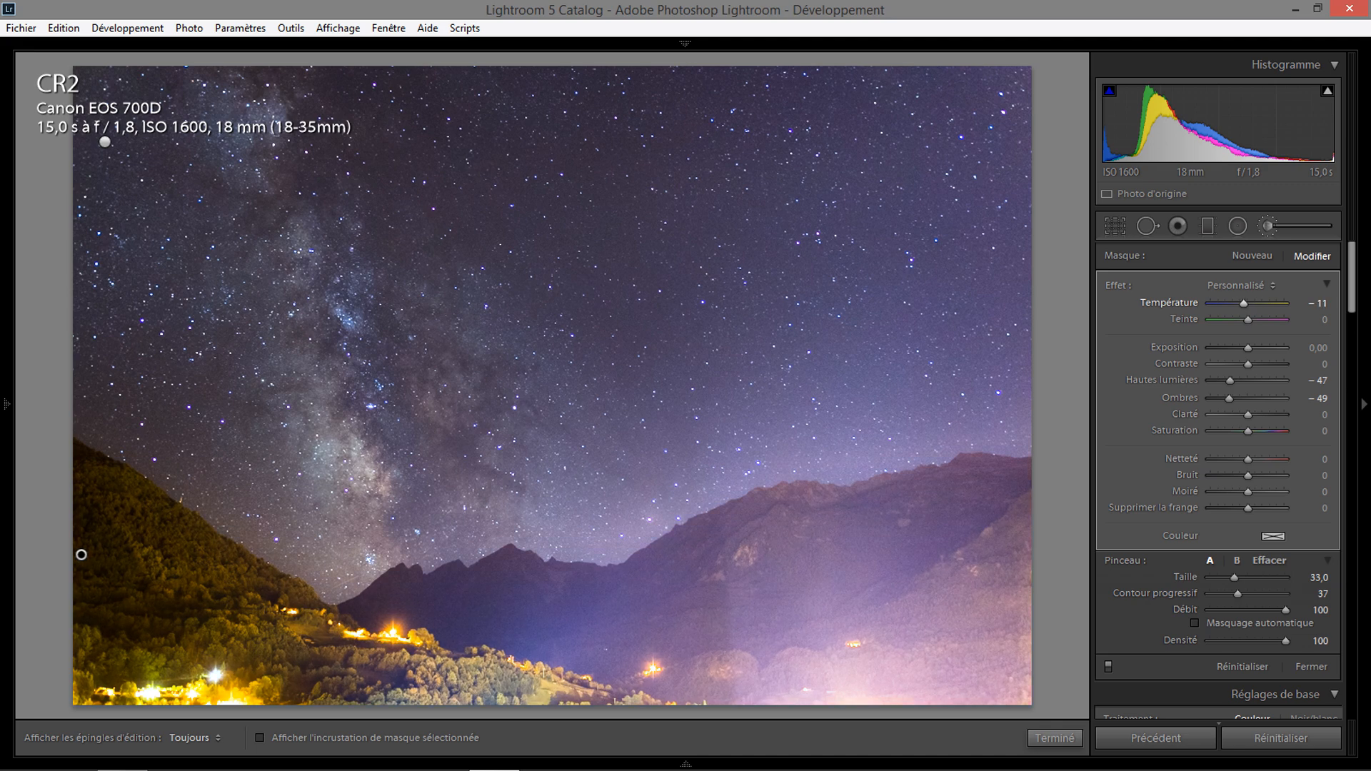
{"action": "double_click", "coordinate": [1239, 302]}
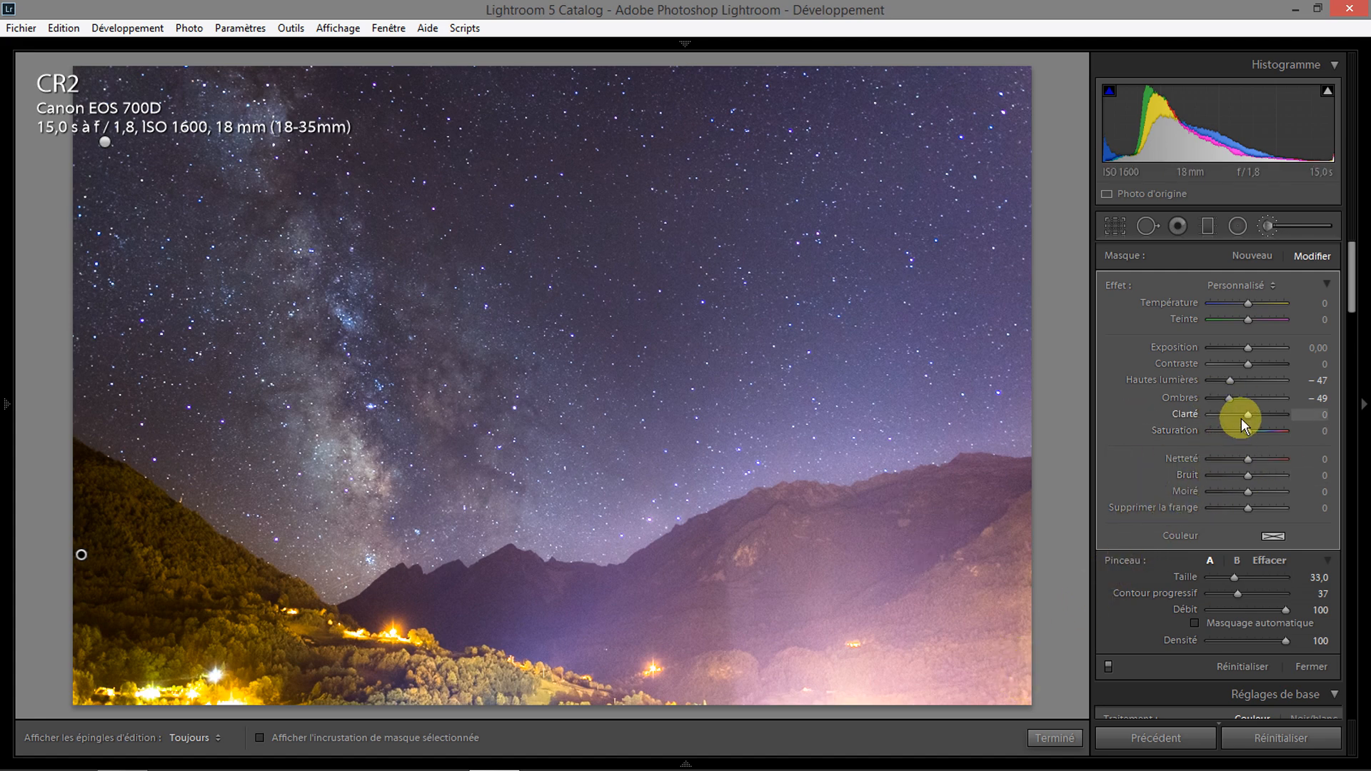
{"action": "left_click", "coordinate": [1047, 745]}
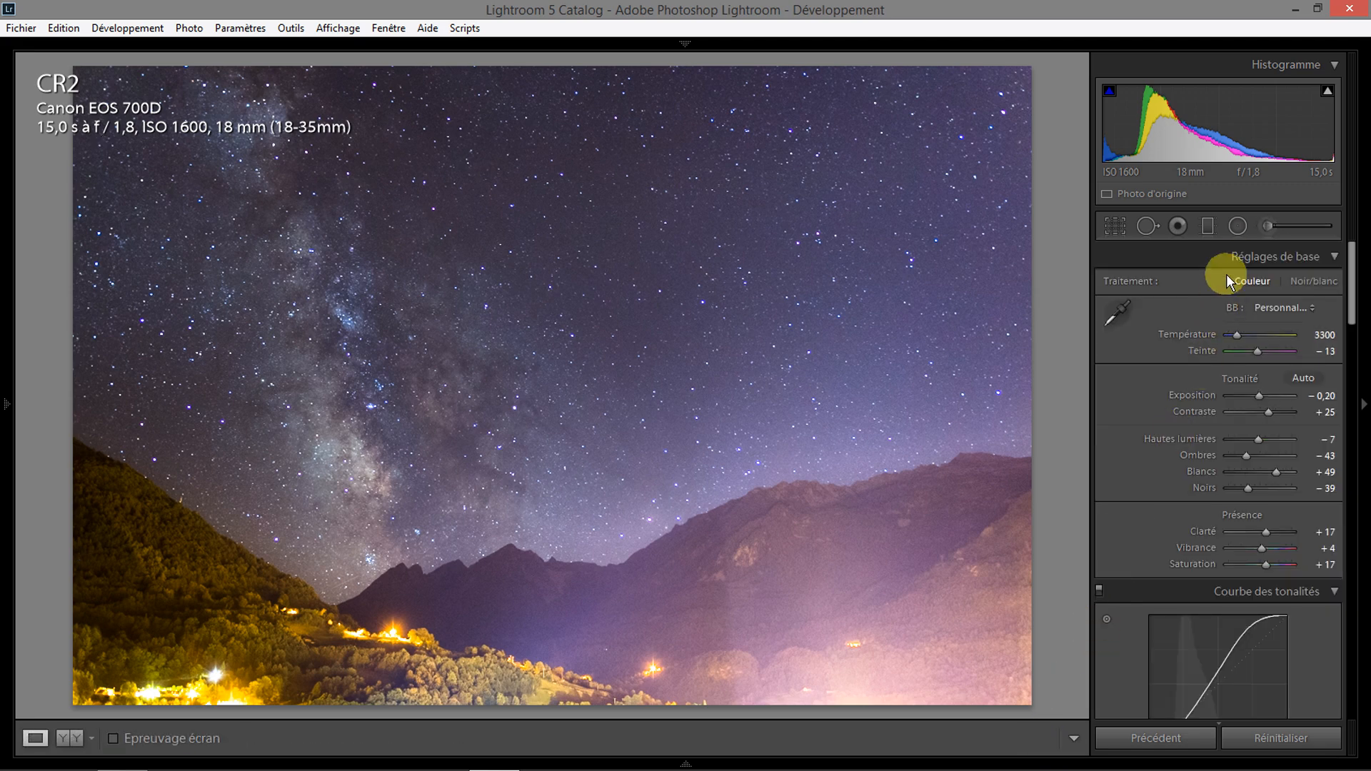
Paint a new adjustment brush mask along the Milky Way with brush B at size 23, after discarding a first stroke made with brush A
{"action": "left_click", "coordinate": [1264, 225]}
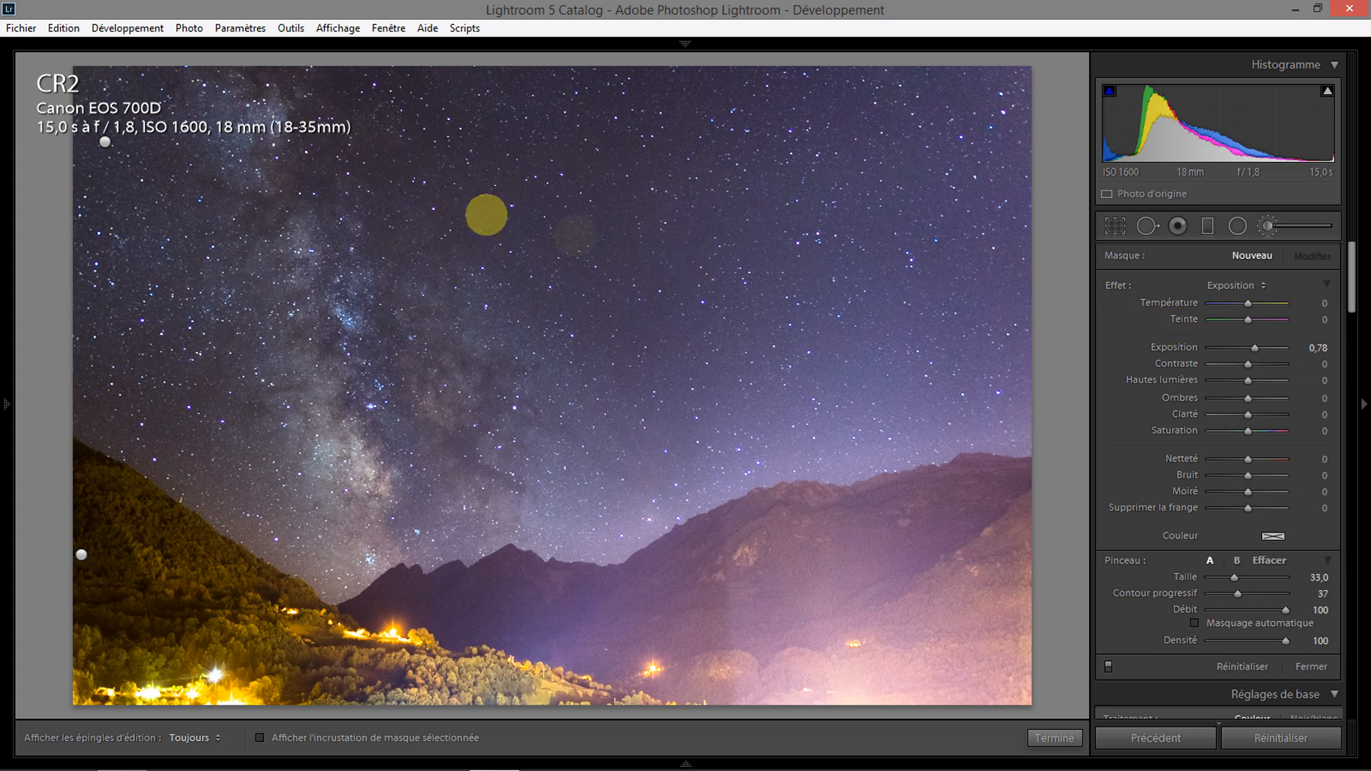
{"action": "mouse_move", "coordinate": [240, 101]}
{"action": "left_mouse_down"}
{"action": "mouse_move", "coordinate": [360, 101]}
{"action": "mouse_move", "coordinate": [241, 139]}
{"action": "mouse_move", "coordinate": [320, 188]}
{"action": "mouse_move", "coordinate": [278, 214]}
{"action": "mouse_move", "coordinate": [365, 217]}
{"action": "mouse_move", "coordinate": [332, 246]}
{"action": "mouse_move", "coordinate": [328, 283]}
{"action": "mouse_move", "coordinate": [400, 407]}
{"action": "mouse_move", "coordinate": [338, 312]}
{"action": "mouse_move", "coordinate": [256, 123]}
{"action": "mouse_move", "coordinate": [316, 309]}
{"action": "left_mouse_up"}
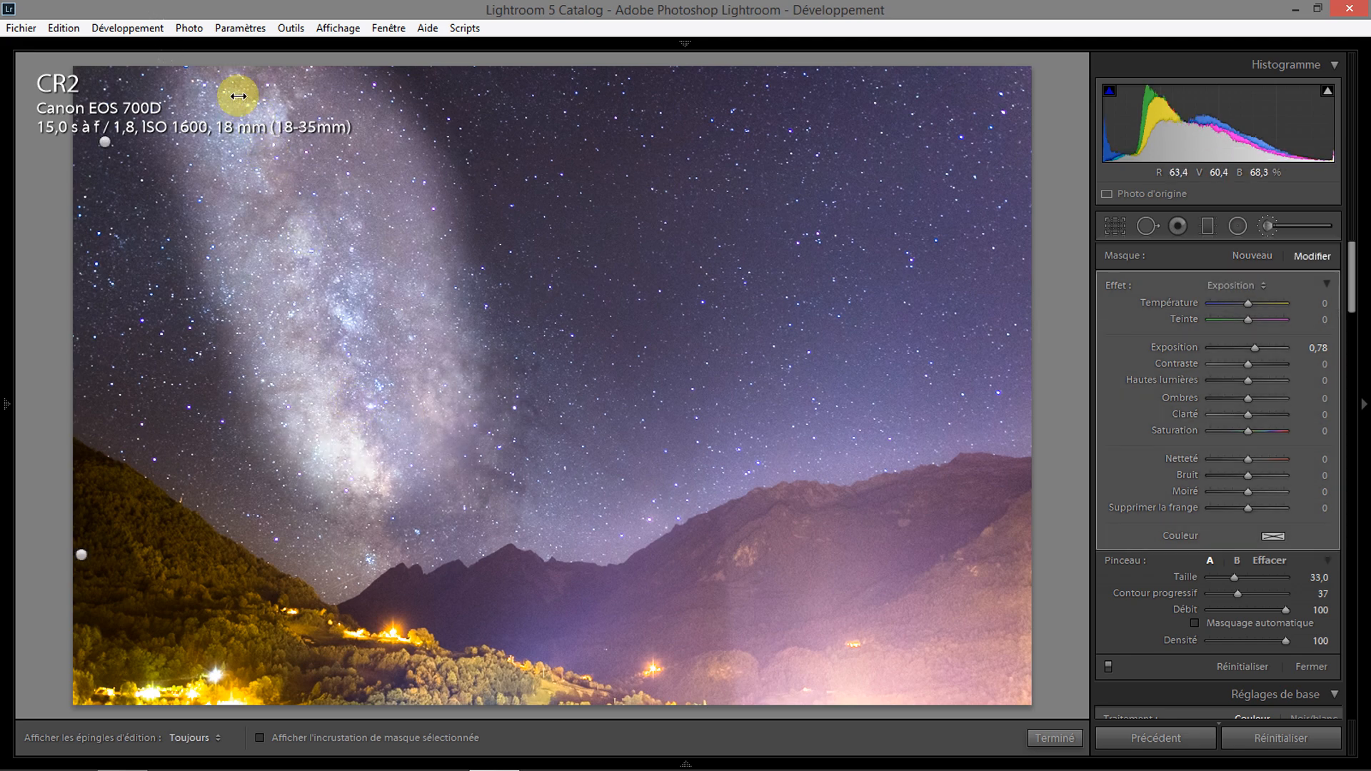
{"action": "key", "text": "Delete"}
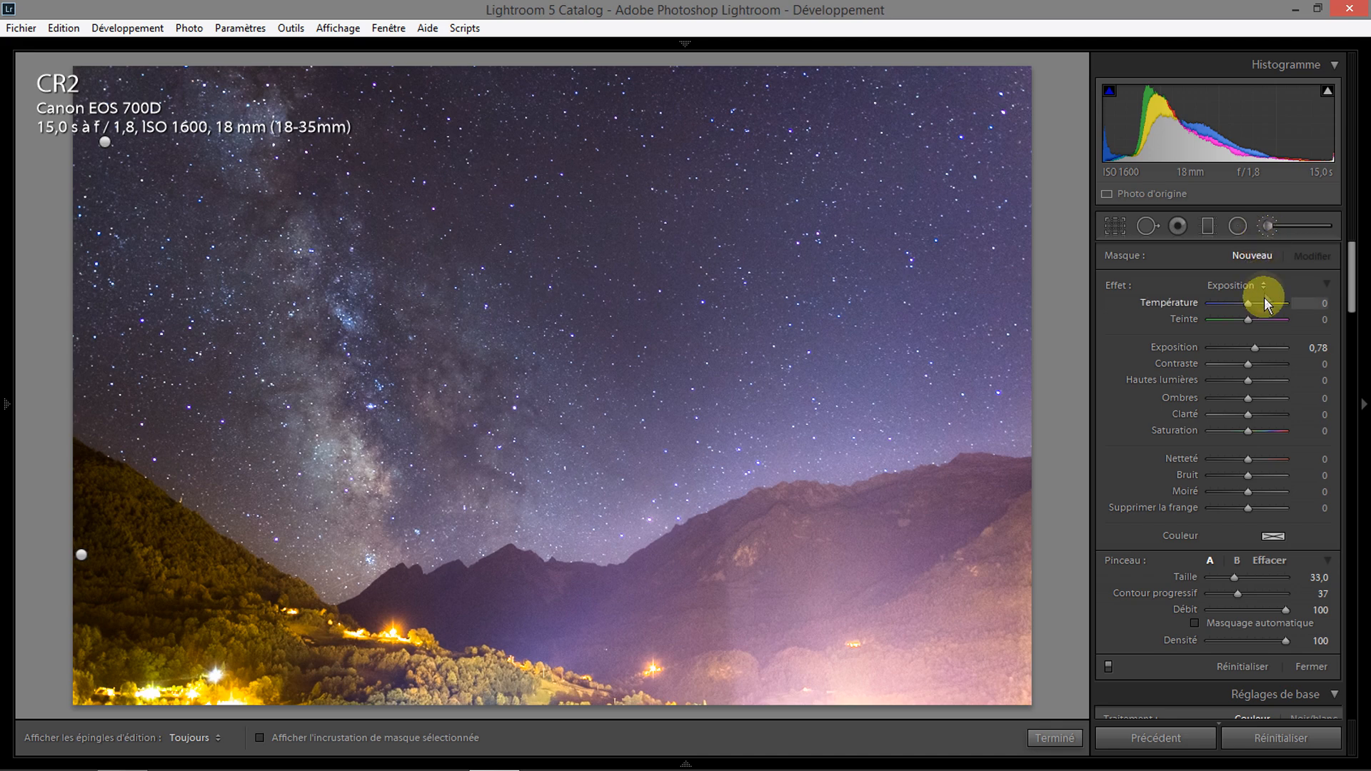
{"action": "left_click", "coordinate": [1235, 561]}
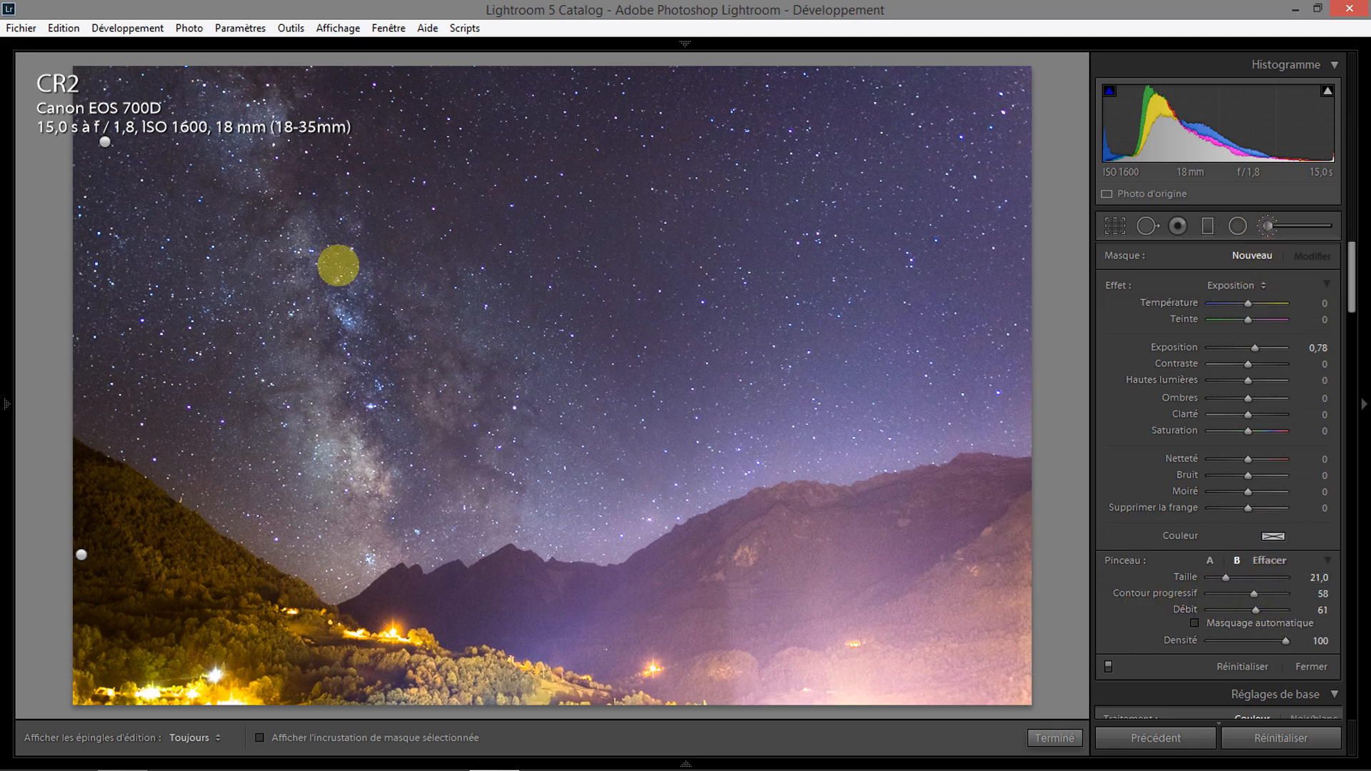
{"action": "scroll", "coordinate": [209, 80], "scroll_direction": "up", "scroll_amount": 2}
{"action": "mouse_move", "coordinate": [234, 88]}
{"action": "left_mouse_down"}
{"action": "mouse_move", "coordinate": [325, 119]}
{"action": "mouse_move", "coordinate": [277, 171]}
{"action": "mouse_move", "coordinate": [281, 214]}
{"action": "mouse_move", "coordinate": [403, 257]}
{"action": "mouse_move", "coordinate": [281, 324]}
{"action": "mouse_move", "coordinate": [315, 355]}
{"action": "mouse_move", "coordinate": [447, 357]}
{"action": "mouse_move", "coordinate": [344, 427]}
{"action": "mouse_move", "coordinate": [468, 434]}
{"action": "mouse_move", "coordinate": [383, 483]}
{"action": "mouse_move", "coordinate": [398, 505]}
{"action": "mouse_move", "coordinate": [380, 511]}
{"action": "mouse_move", "coordinate": [477, 480]}
{"action": "mouse_move", "coordinate": [364, 466]}
{"action": "mouse_move", "coordinate": [266, 131]}
{"action": "mouse_move", "coordinate": [364, 83]}
{"action": "left_mouse_up"}
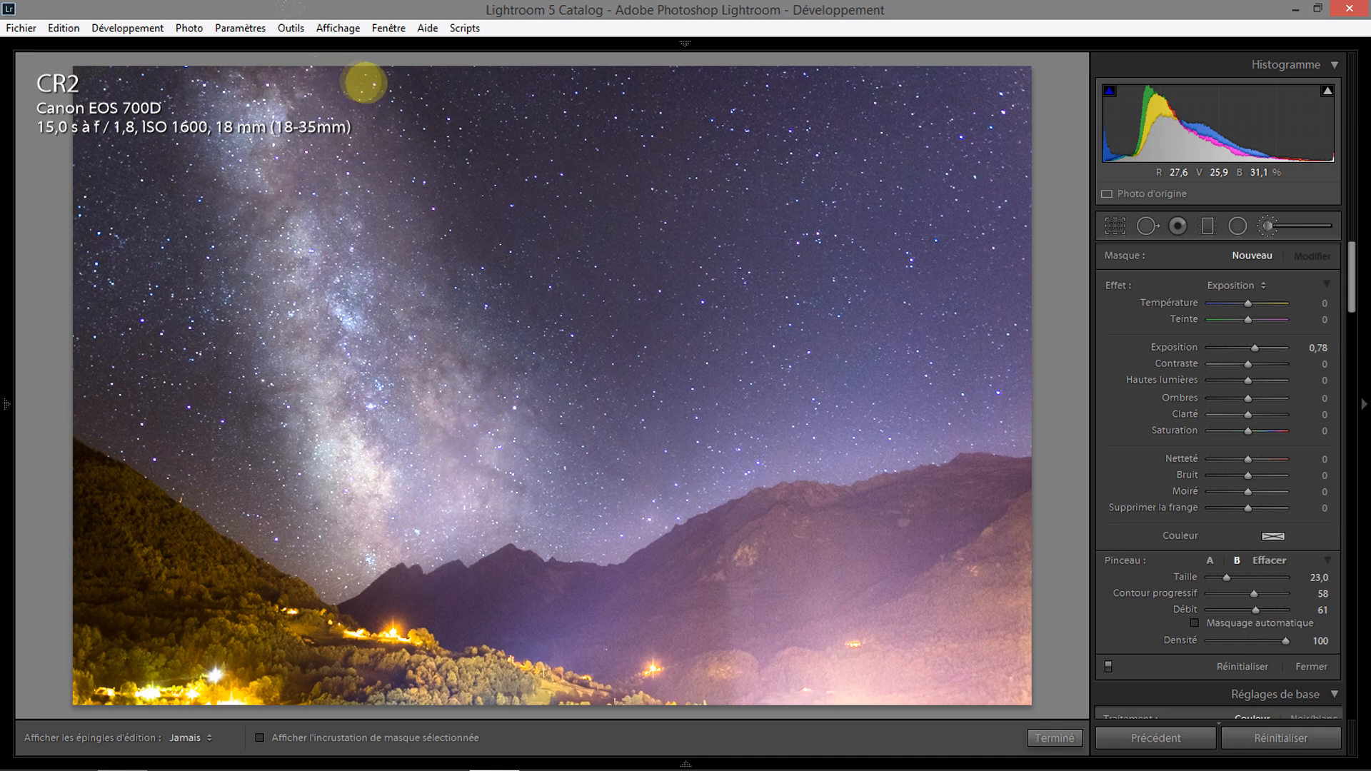
{"action": "key", "text": "h"}
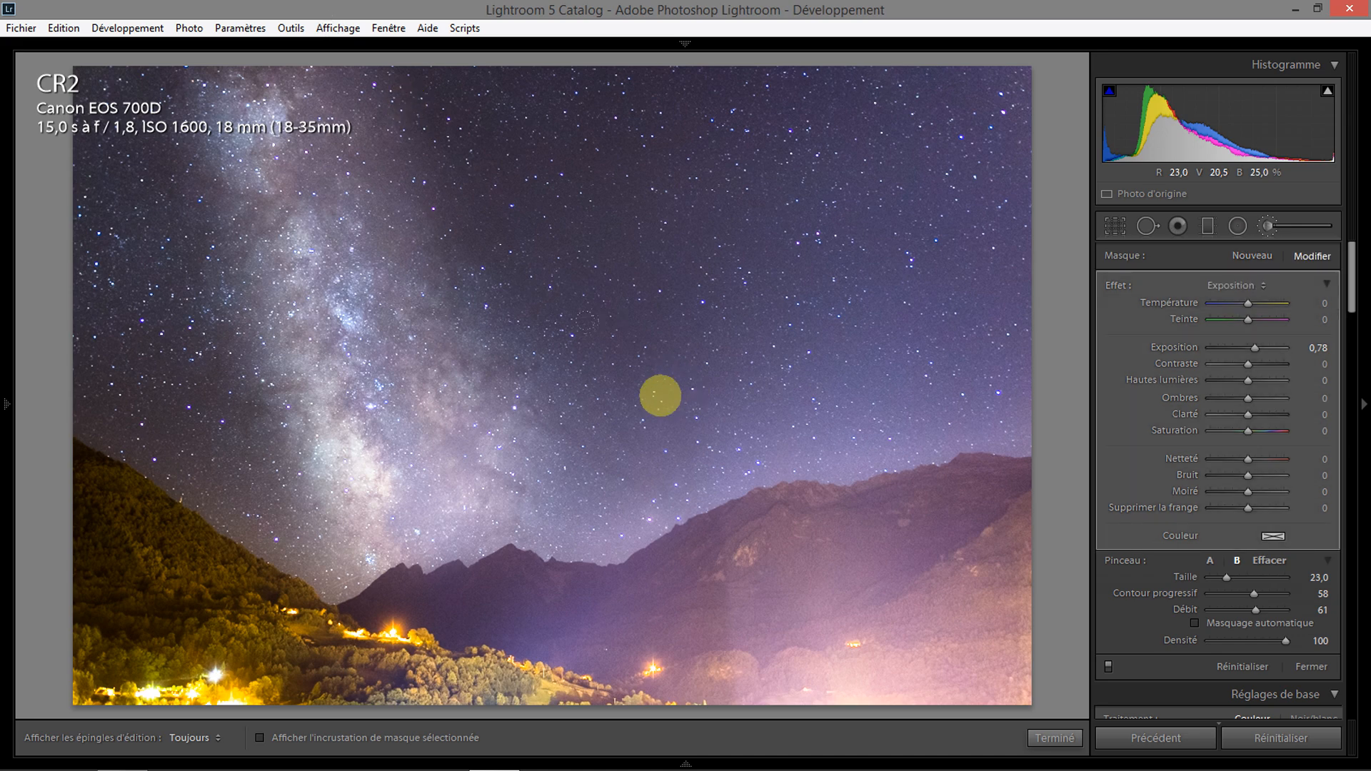
Reset the Milky Way mask's exposure and contrast to 0, and set its highlights to 22 and saturation to 26
{"action": "double_click", "coordinate": [1256, 348]}
{"action": "left_click_drag", "start_coordinate": [1245, 362], "coordinate": [1248, 363]}
{"action": "double_click", "coordinate": [1248, 363]}
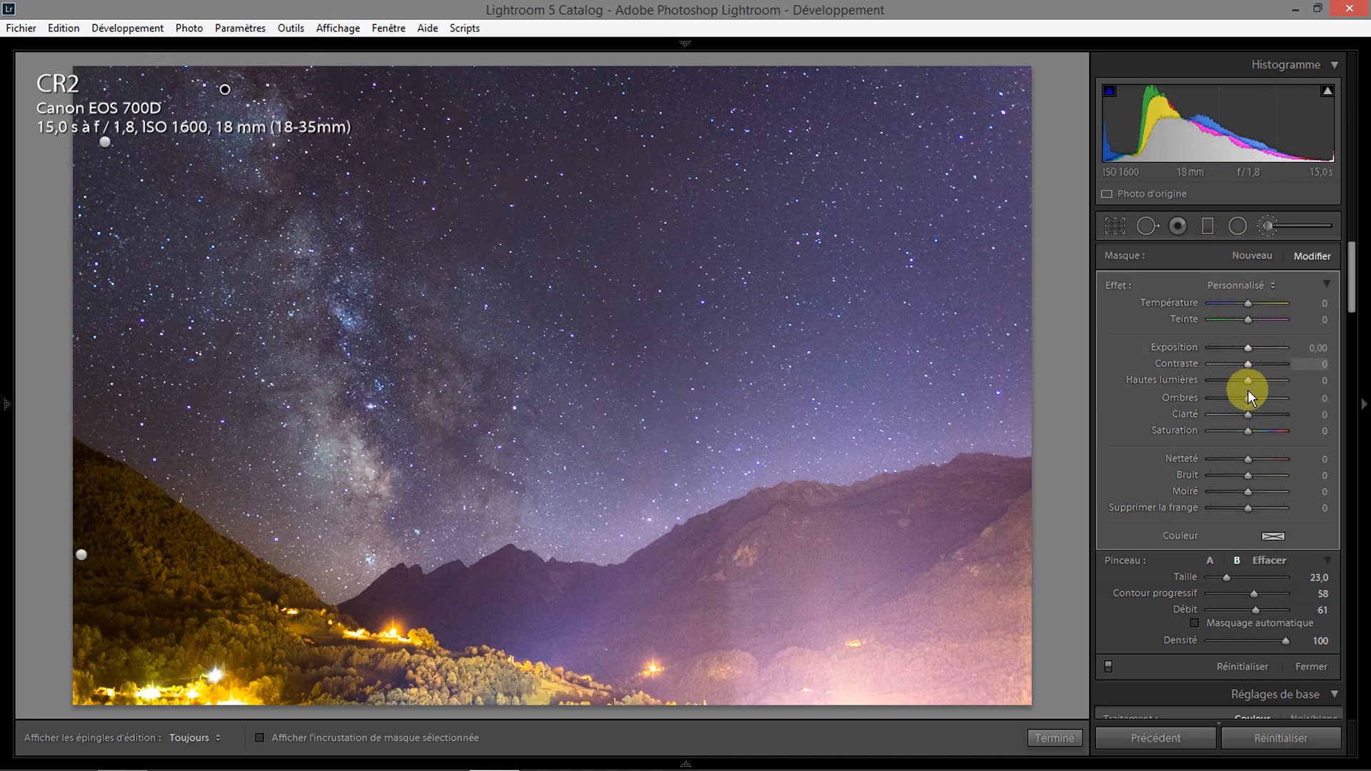
{"action": "left_click_drag", "start_coordinate": [1241, 383], "coordinate": [1257, 384]}
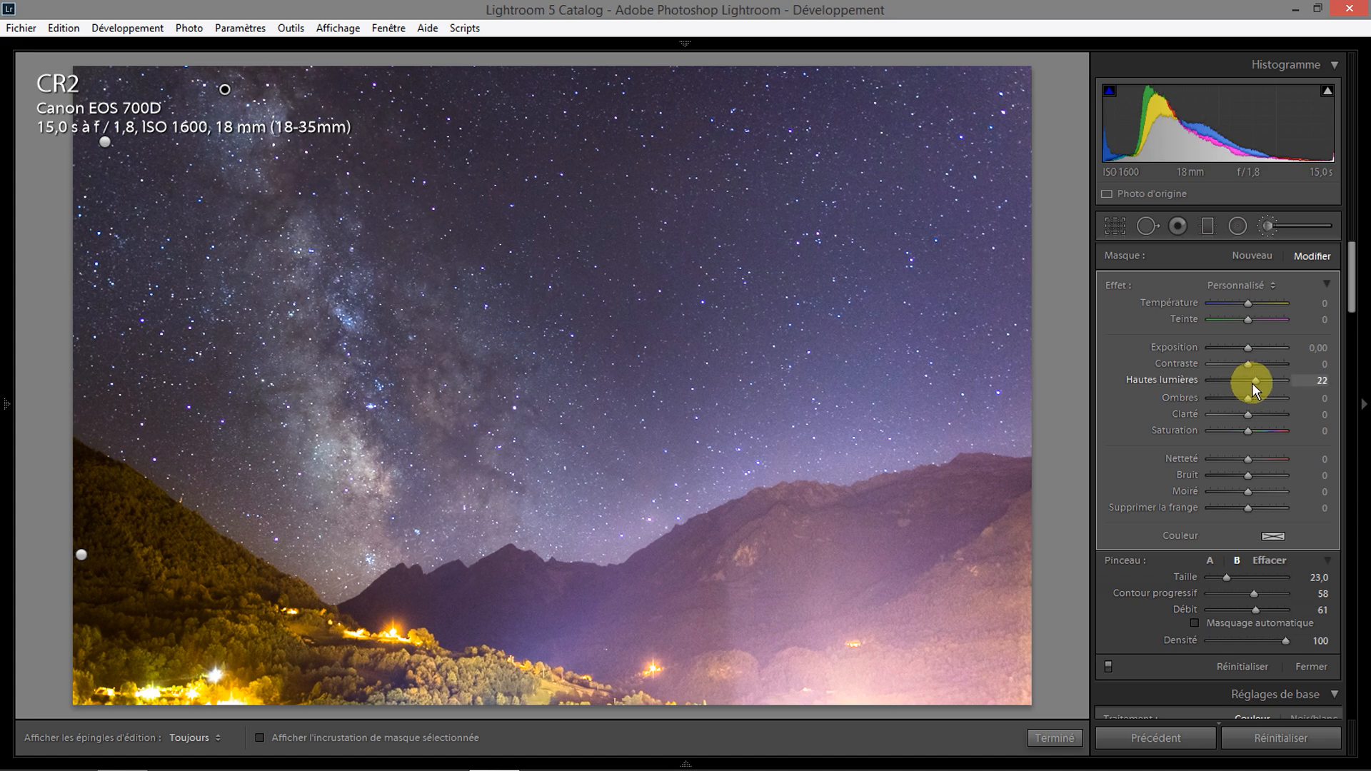
{"action": "left_click_drag", "start_coordinate": [1246, 428], "coordinate": [1253, 430]}
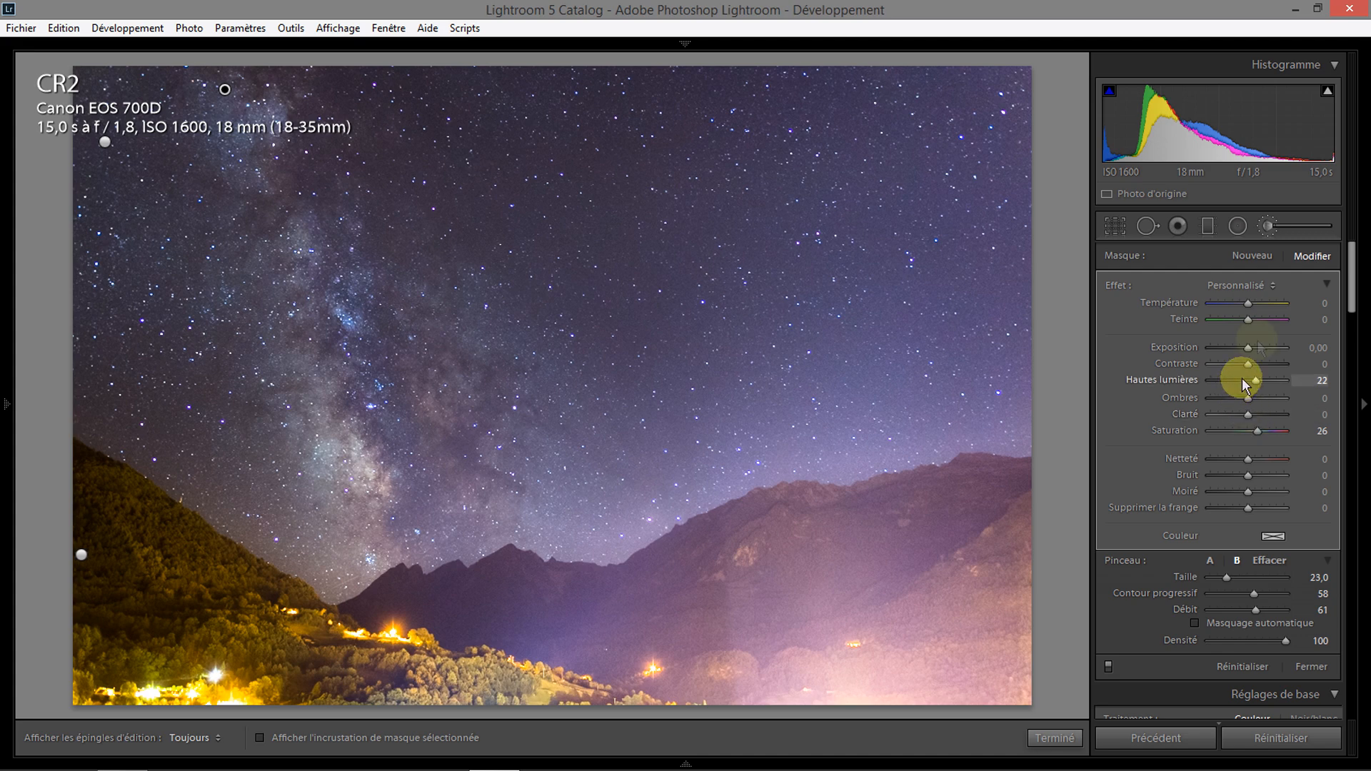
Set the Milky Way mask's temperature to 2 and exposure to 0.05, and finish editing the mask
{"action": "left_click", "coordinate": [1300, 309]}
{"action": "left_click", "coordinate": [1314, 306]}
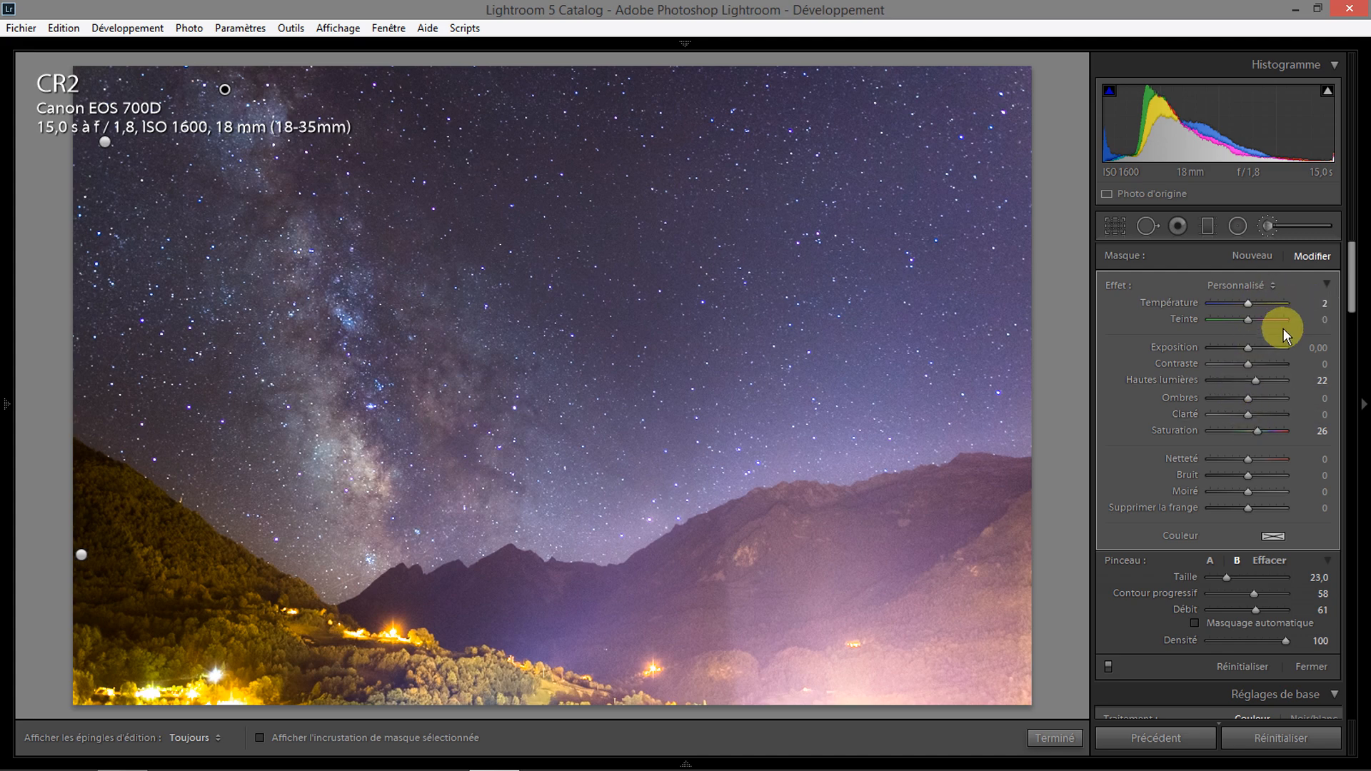
{"action": "left_click", "coordinate": [1312, 350]}
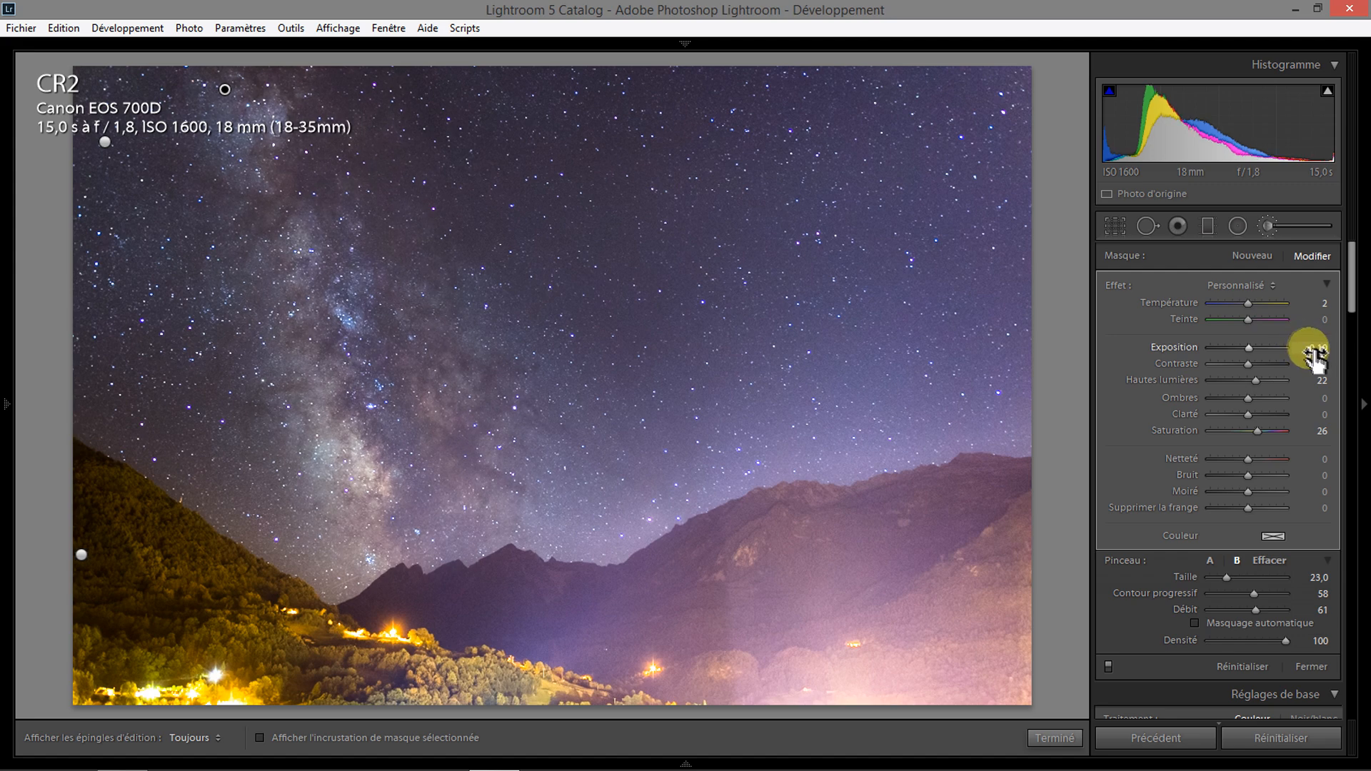
{"action": "left_click", "coordinate": [1318, 348]}
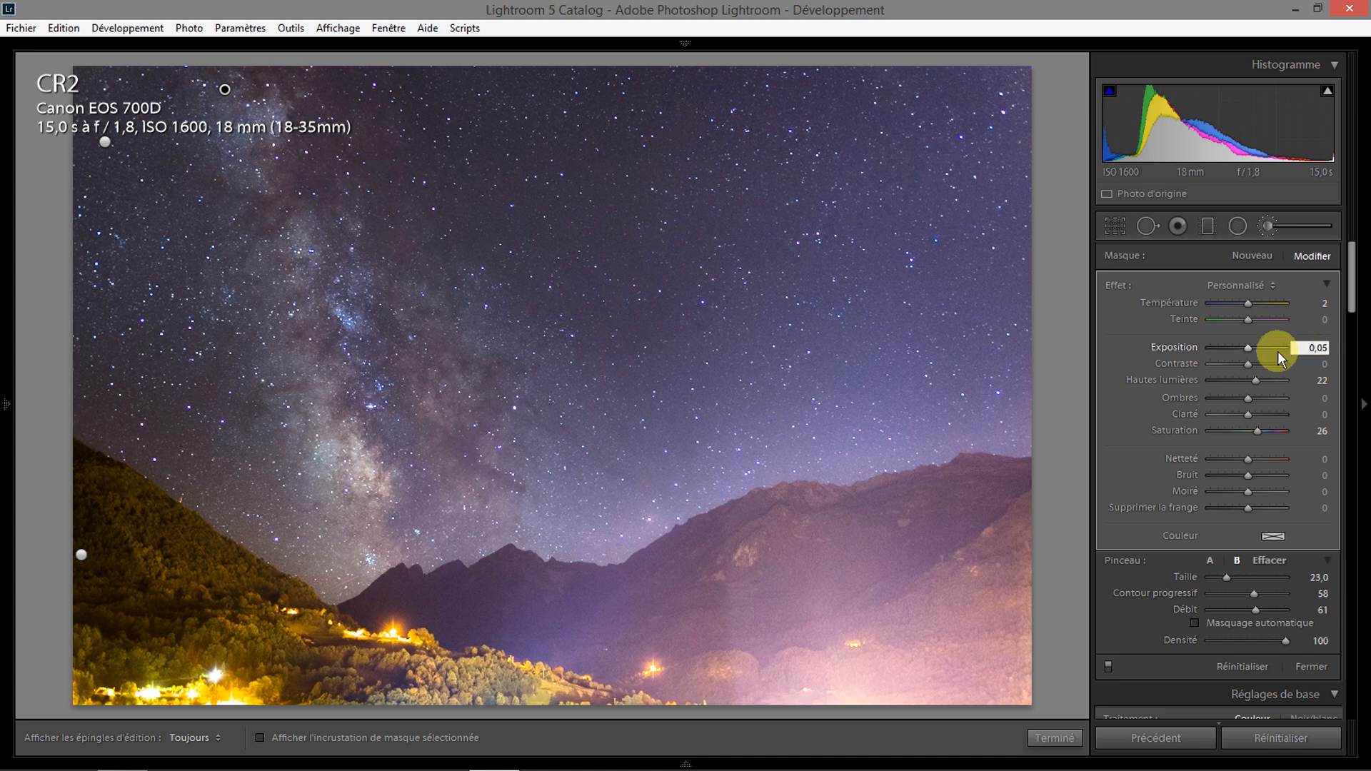
{"action": "key", "text": "Return"}
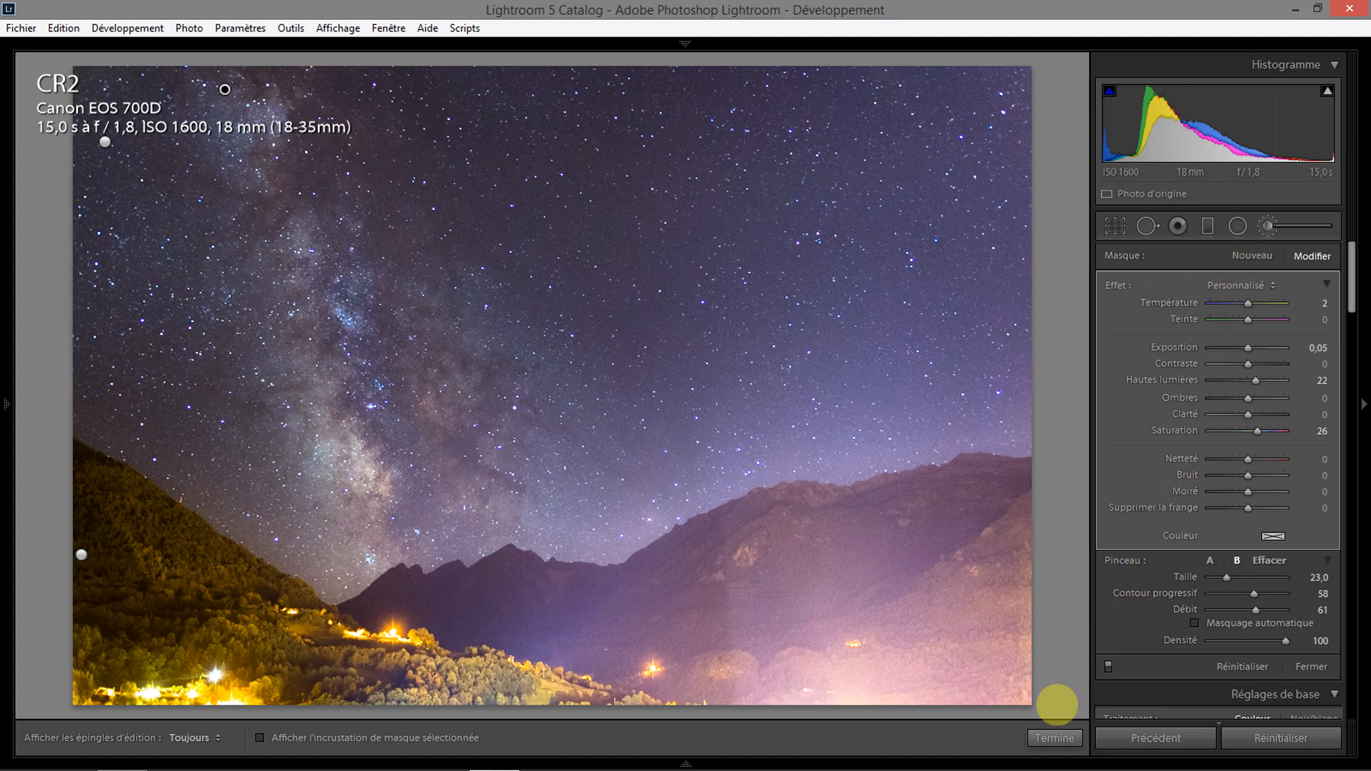
{"action": "left_click", "coordinate": [1053, 737]}
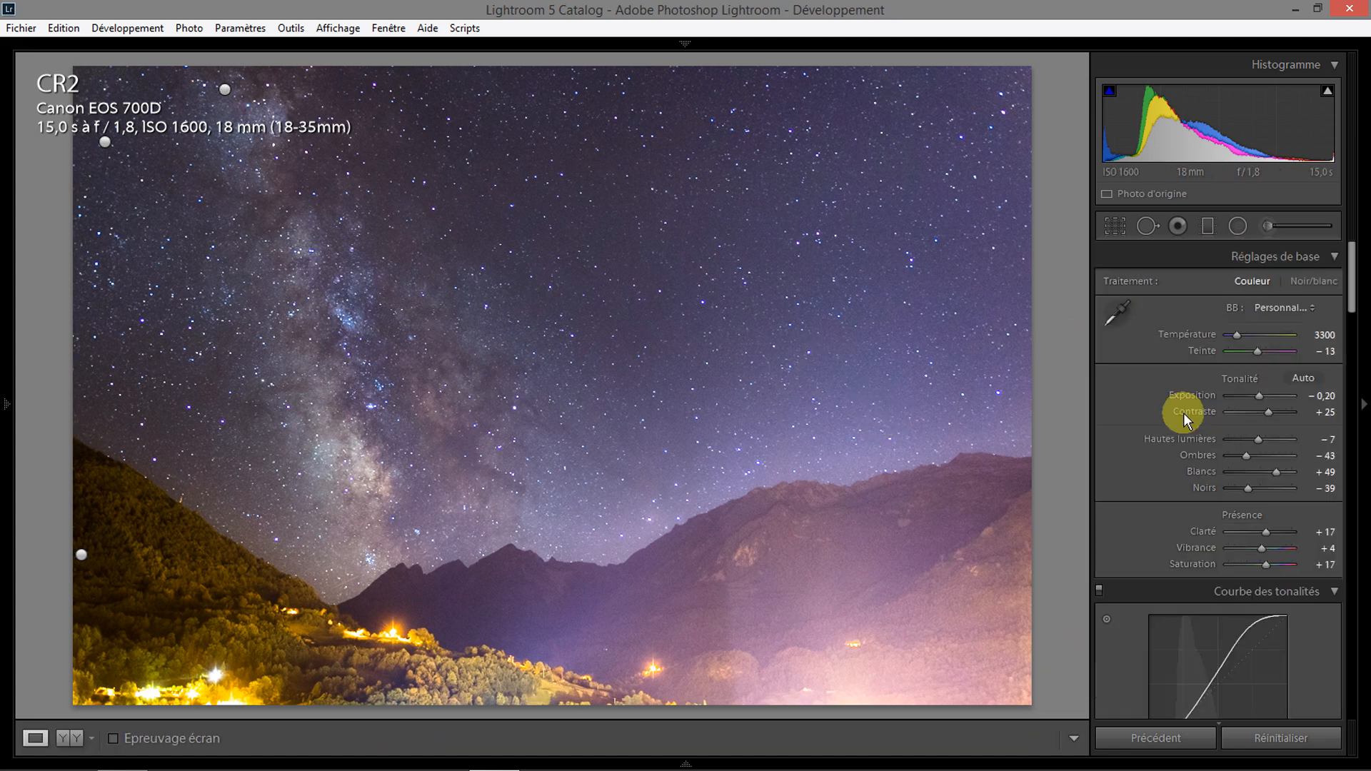
Paint a new brush mask over the sky on both sides of the Milky Way, using brush sizes 32 and 25
{"action": "left_click", "coordinate": [1264, 223]}
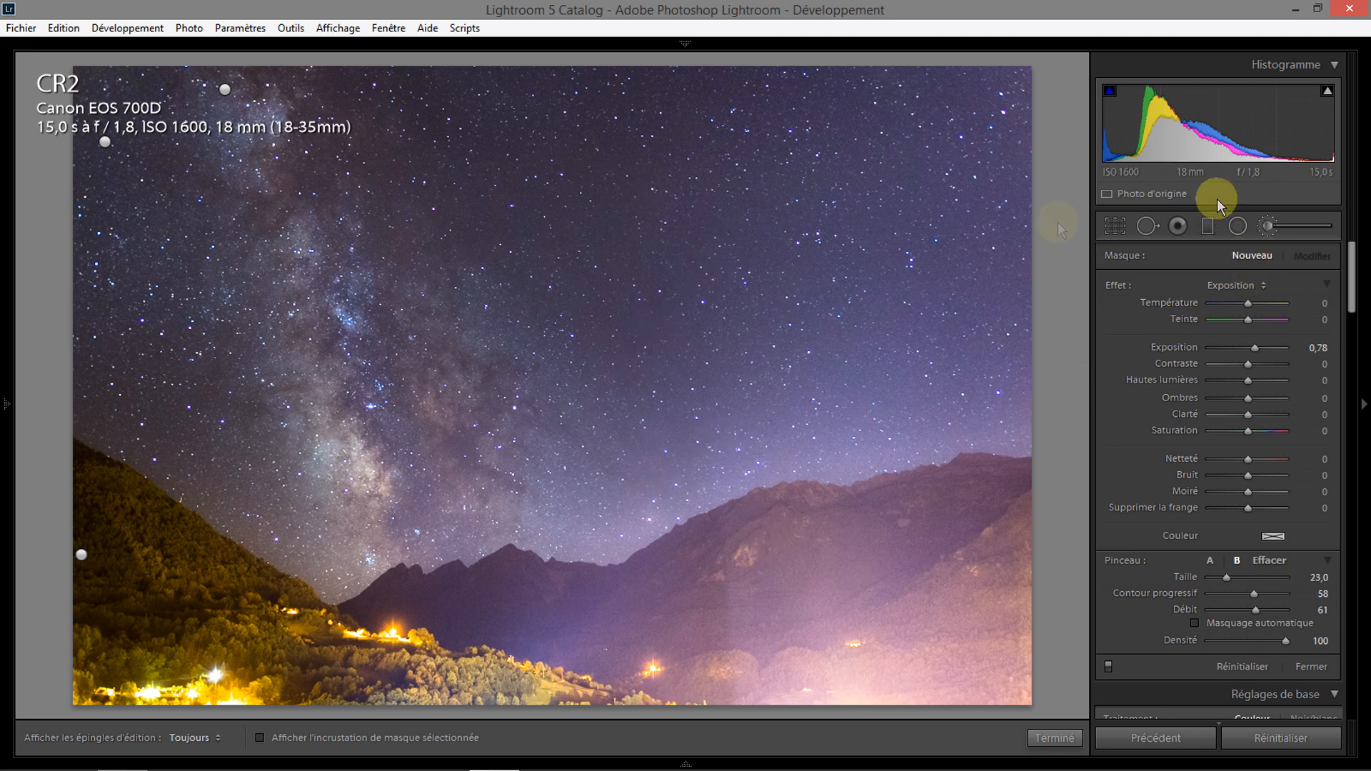
{"action": "scroll", "coordinate": [834, 169], "scroll_direction": "up", "scroll_amount": 1}
{"action": "scroll", "coordinate": [833, 168], "scroll_direction": "up", "scroll_amount": 6}
{"action": "mouse_move", "coordinate": [562, 86]}
{"action": "left_mouse_down"}
{"action": "mouse_move", "coordinate": [845, 99]}
{"action": "mouse_move", "coordinate": [1019, 131]}
{"action": "mouse_move", "coordinate": [844, 182]}
{"action": "mouse_move", "coordinate": [696, 200]}
{"action": "mouse_move", "coordinate": [659, 232]}
{"action": "mouse_move", "coordinate": [837, 235]}
{"action": "mouse_move", "coordinate": [1034, 278]}
{"action": "mouse_move", "coordinate": [974, 312]}
{"action": "mouse_move", "coordinate": [708, 362]}
{"action": "mouse_move", "coordinate": [672, 391]}
{"action": "mouse_move", "coordinate": [832, 395]}
{"action": "mouse_move", "coordinate": [1032, 355]}
{"action": "mouse_move", "coordinate": [726, 296]}
{"action": "mouse_move", "coordinate": [490, 175]}
{"action": "left_mouse_up"}
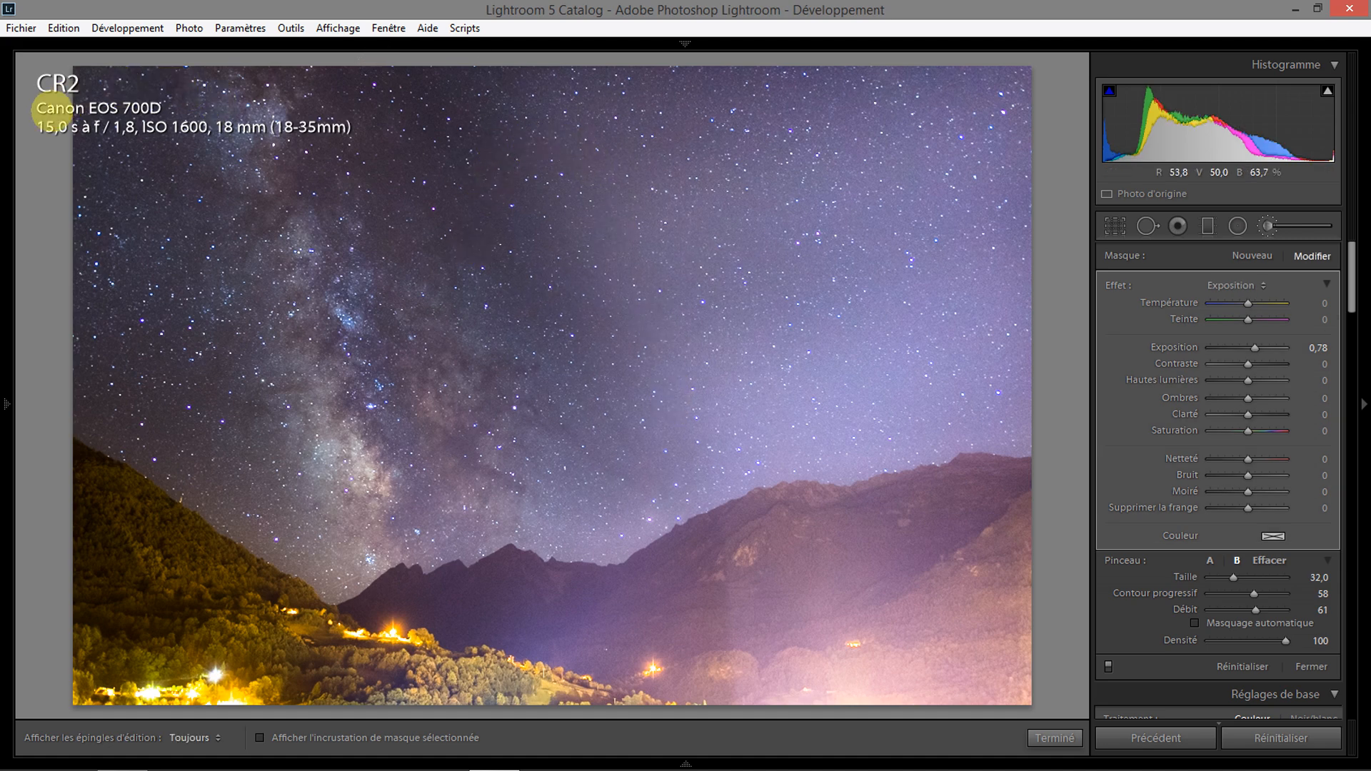
{"action": "scroll", "coordinate": [83, 123], "scroll_direction": "down", "scroll_amount": 5}
{"action": "key", "text": "h"}
{"action": "left_click_drag", "start_coordinate": [145, 368], "coordinate": [306, 520]}
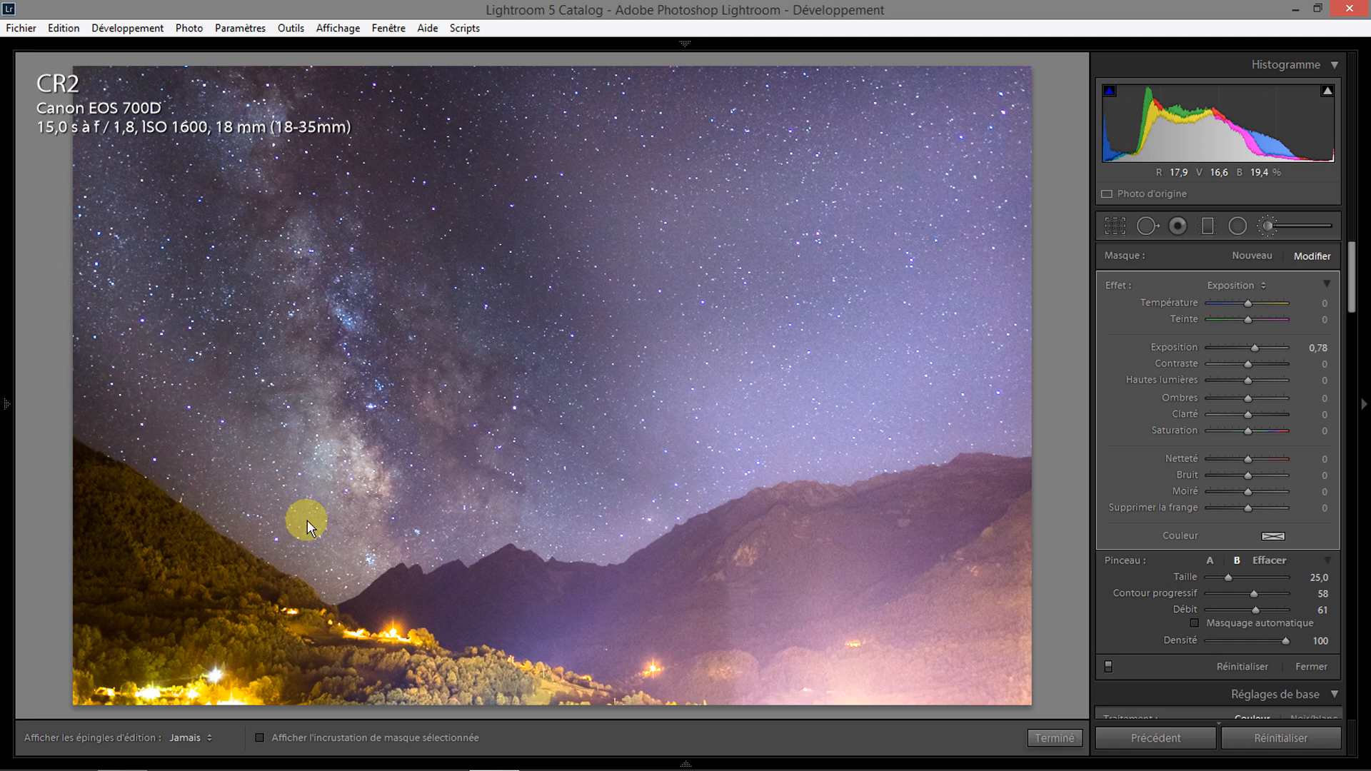
{"action": "key", "text": "h"}
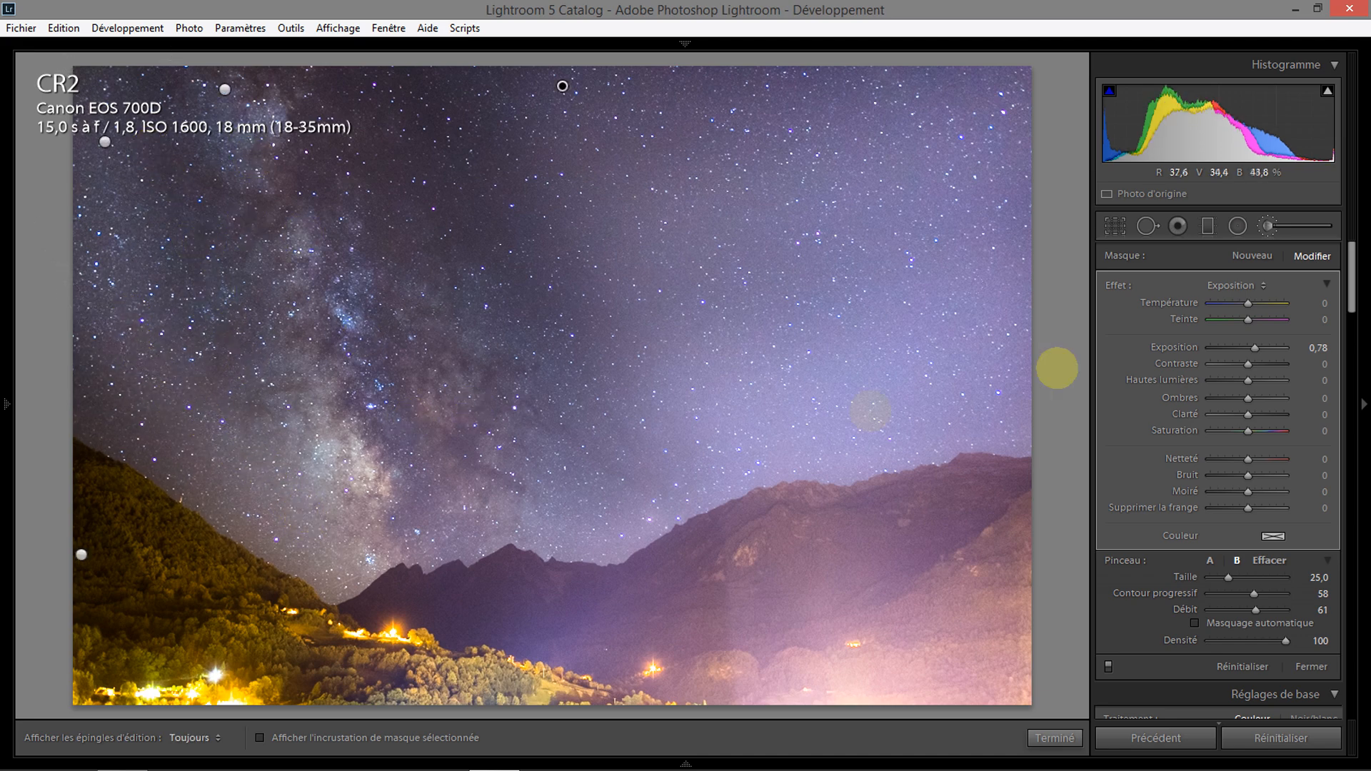
Set the surrounding sky mask's exposure to −0.10 and highlights to −8, and finish editing the mask
{"action": "double_click", "coordinate": [1254, 351]}
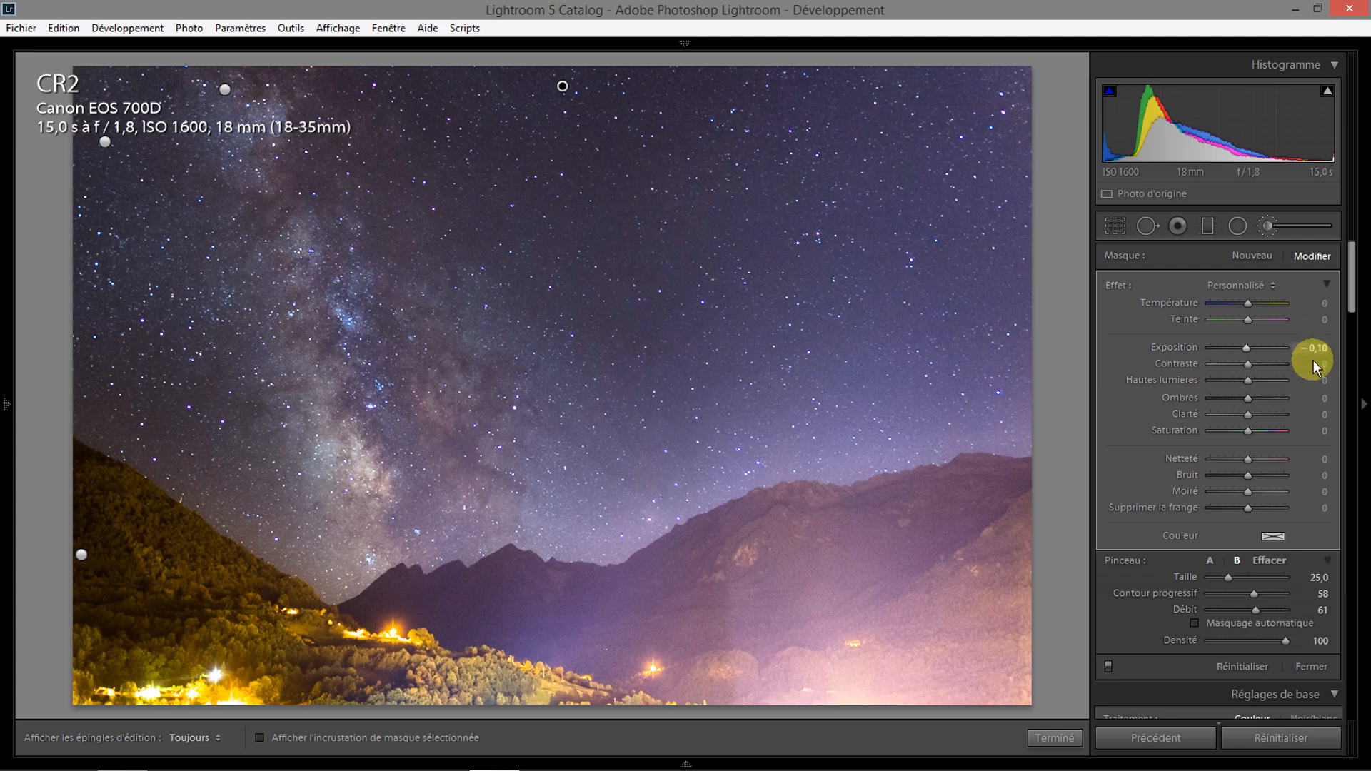
{"action": "left_click_drag", "start_coordinate": [1319, 385], "coordinate": [1296, 382]}
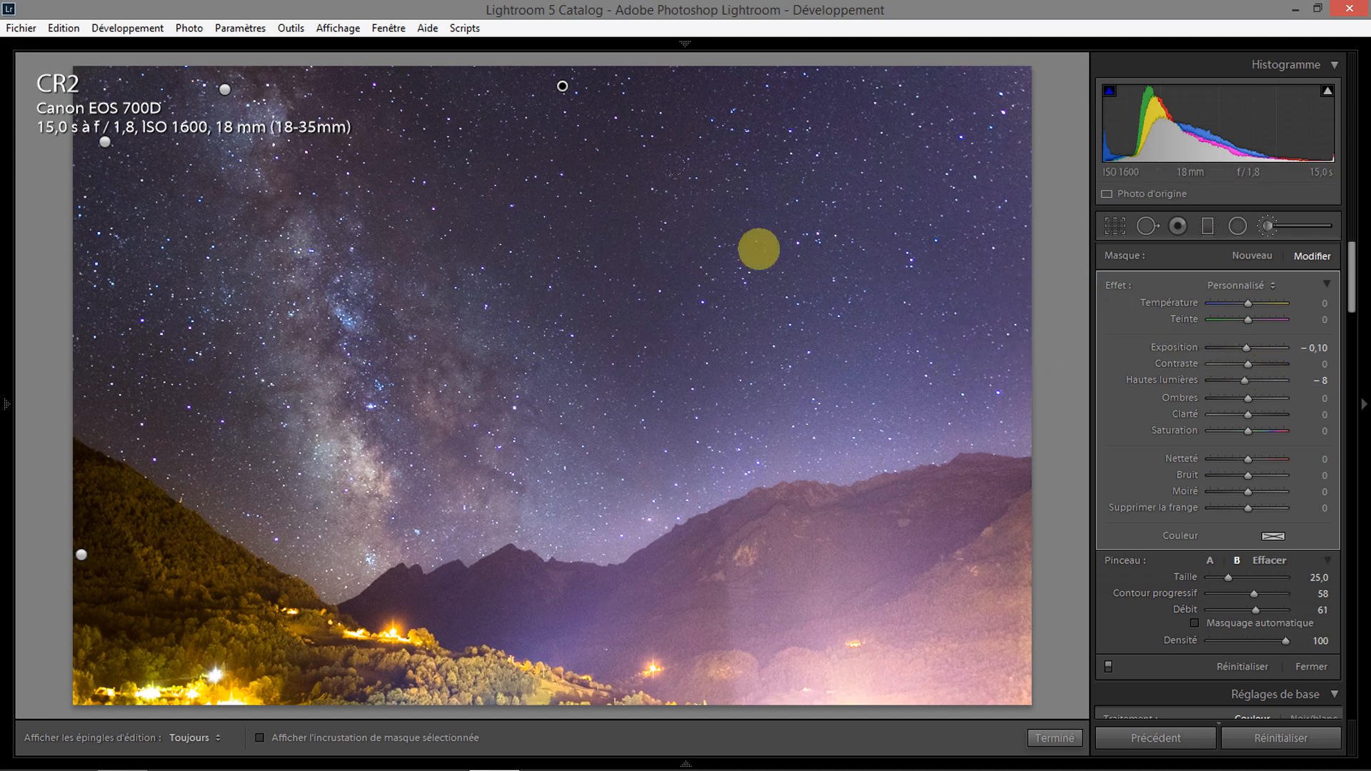
{"action": "left_click", "coordinate": [1044, 736]}
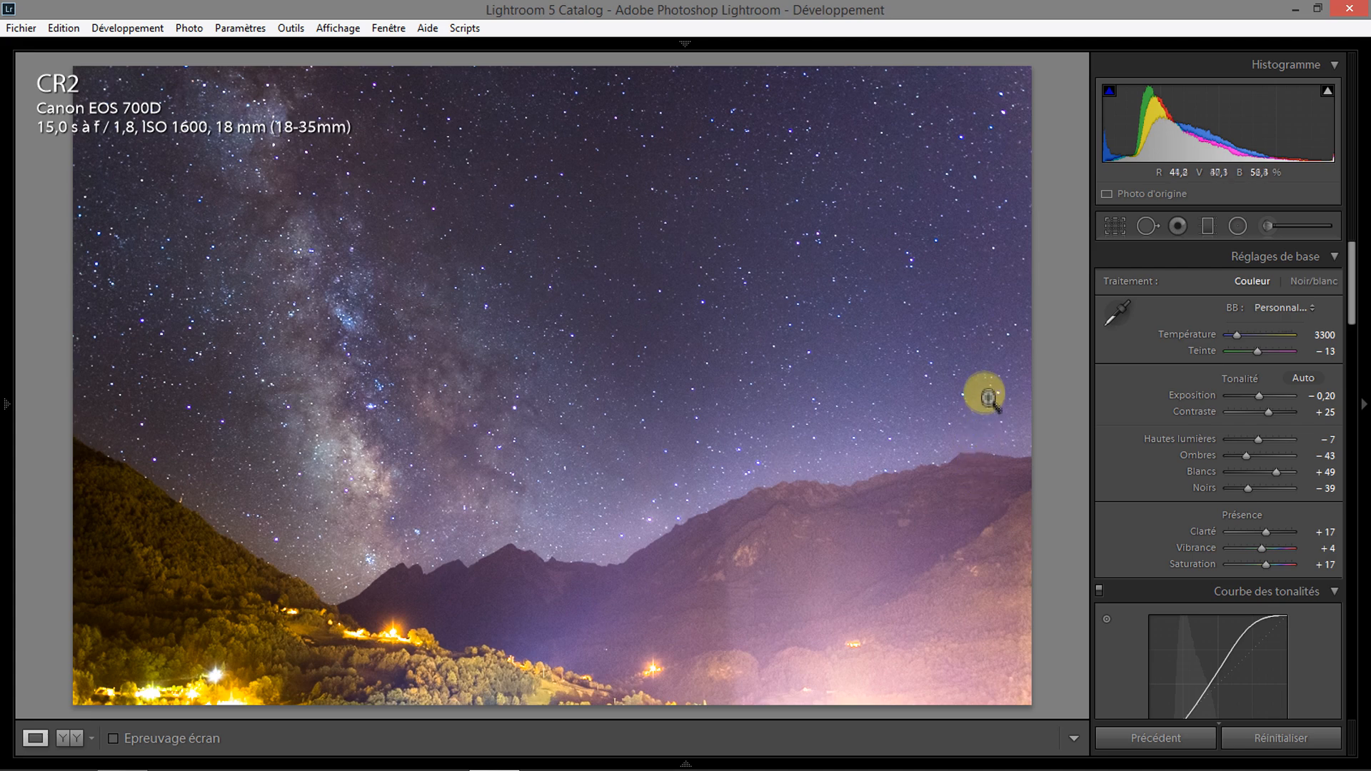
Compare the original and developed photo side by side, both as a whole and magnified on the Milky Way
{"action": "left_click_drag", "start_coordinate": [1352, 298], "coordinate": [1355, 328]}
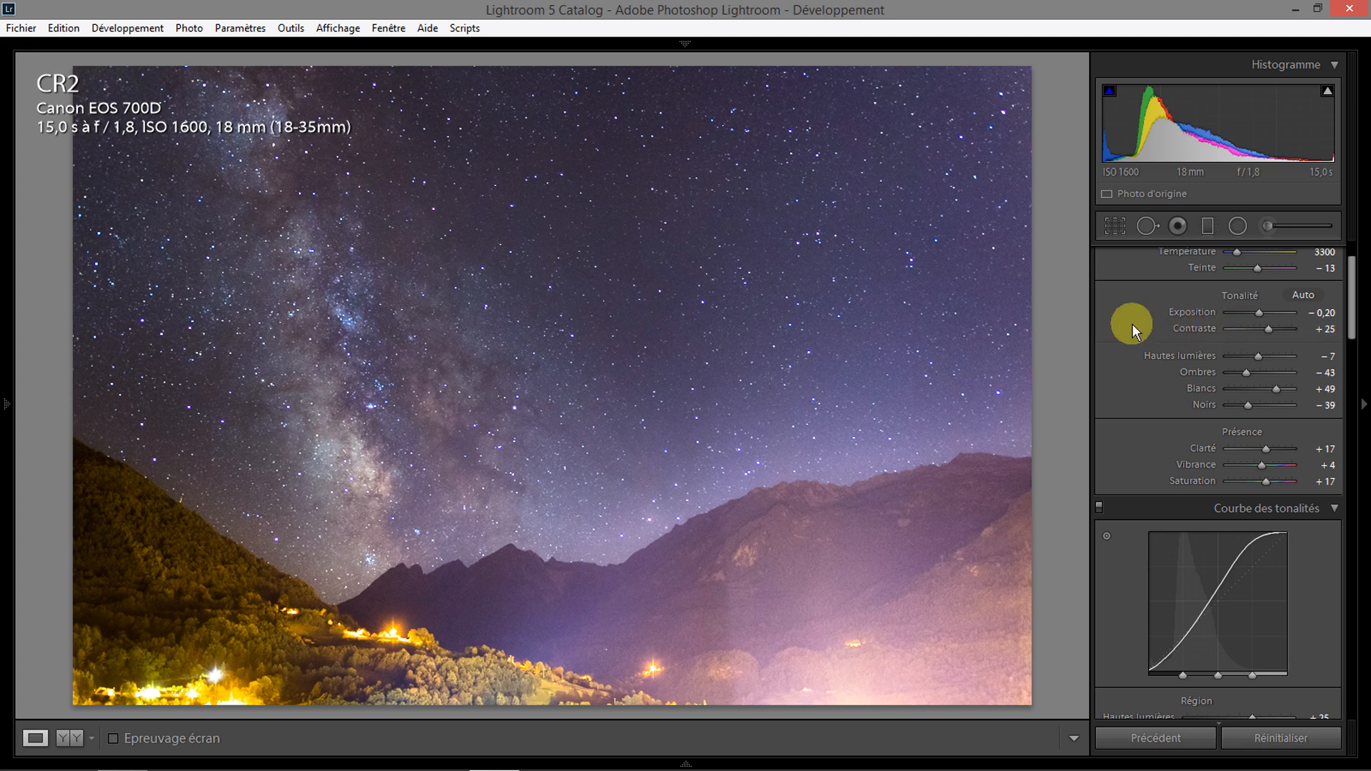
{"action": "left_click", "coordinate": [73, 735]}
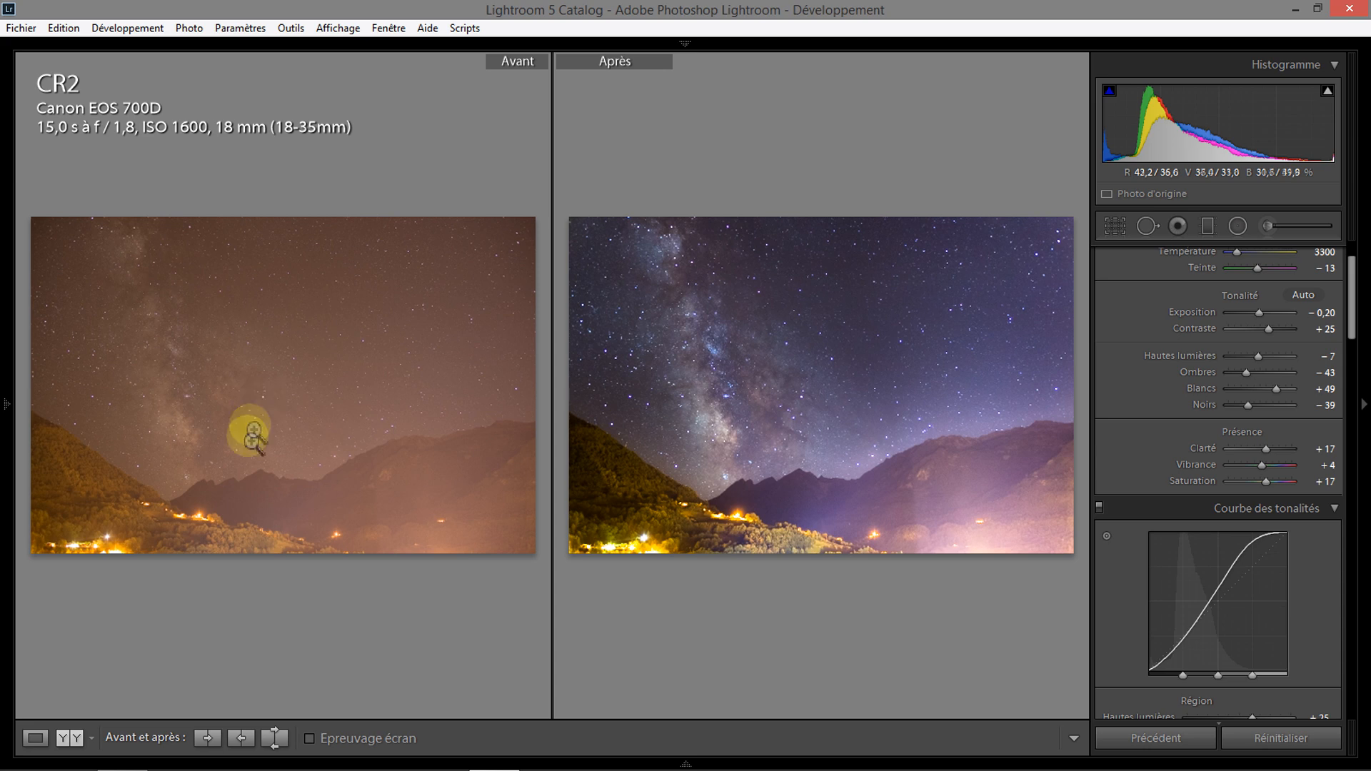
{"action": "left_click_drag", "start_coordinate": [201, 423], "coordinate": [289, 480]}
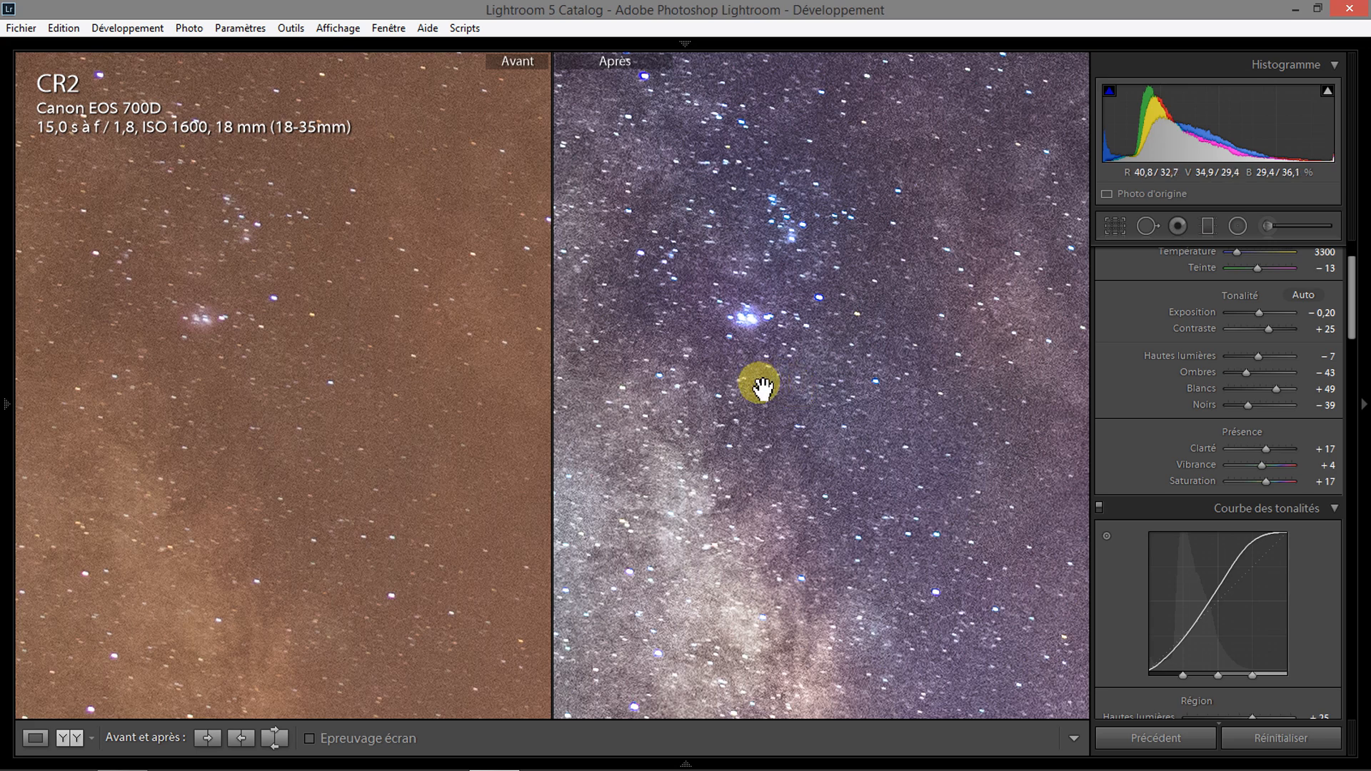
{"action": "left_click_drag", "start_coordinate": [424, 476], "coordinate": [448, 455]}
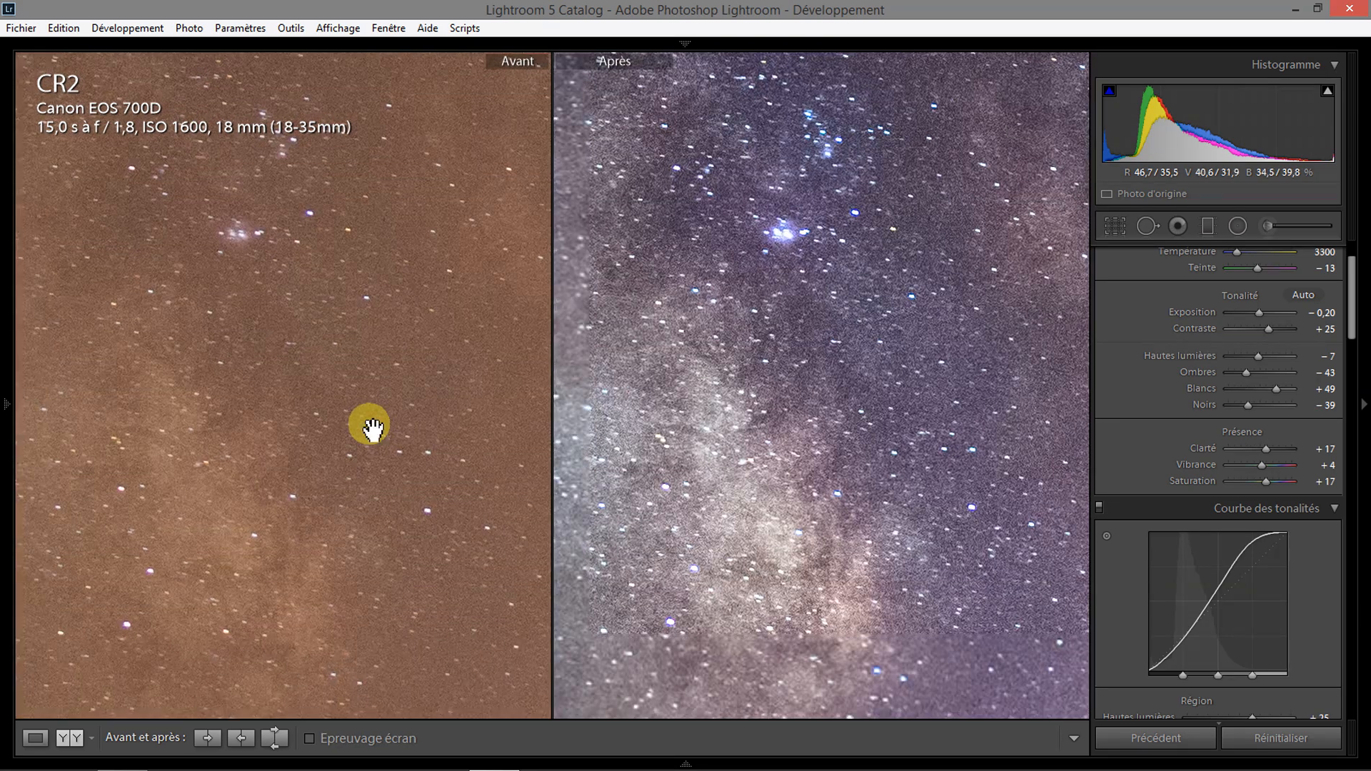
{"action": "left_click", "coordinate": [370, 427]}
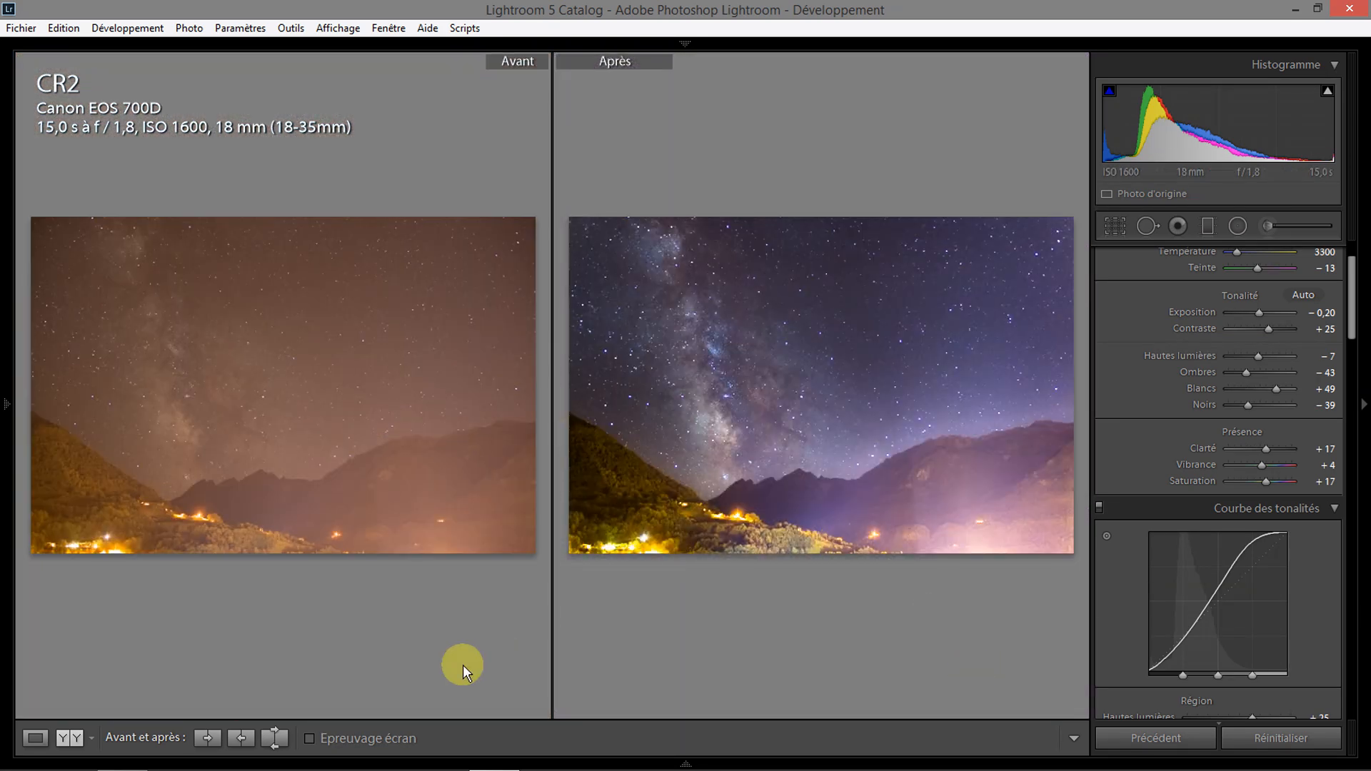
{"action": "left_click", "coordinate": [76, 738]}
{"action": "left_click", "coordinate": [76, 738]}
{"action": "left_click", "coordinate": [75, 738]}
{"action": "left_click", "coordinate": [76, 738]}
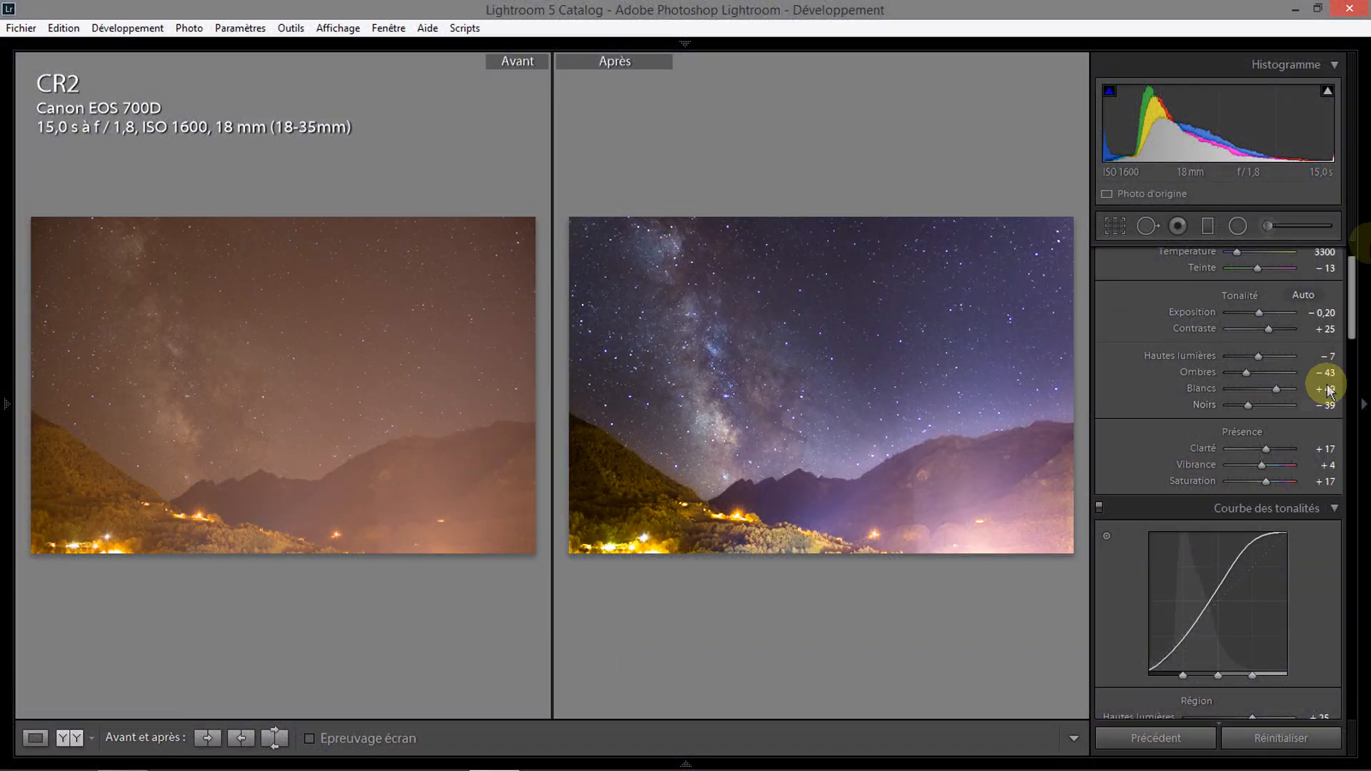
{"action": "left_click_drag", "start_coordinate": [1348, 270], "coordinate": [1316, 272]}
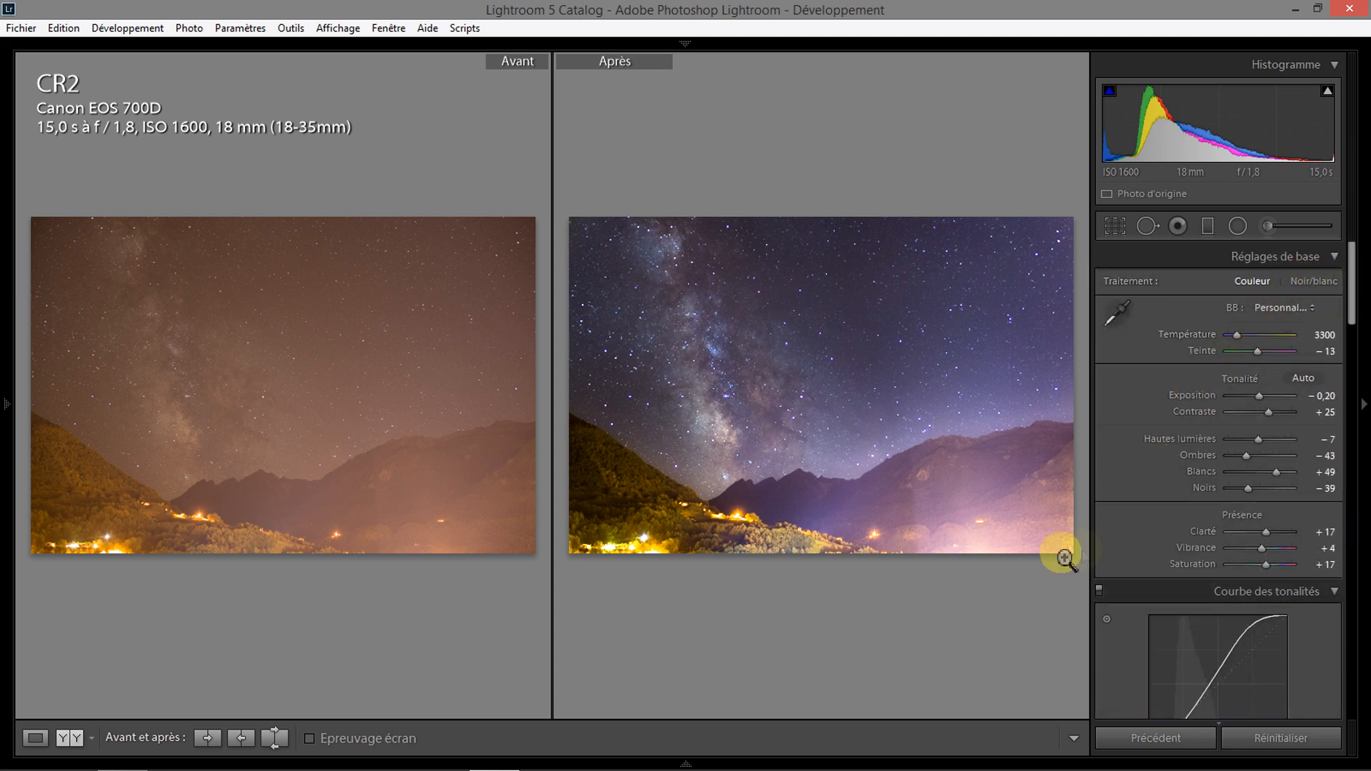